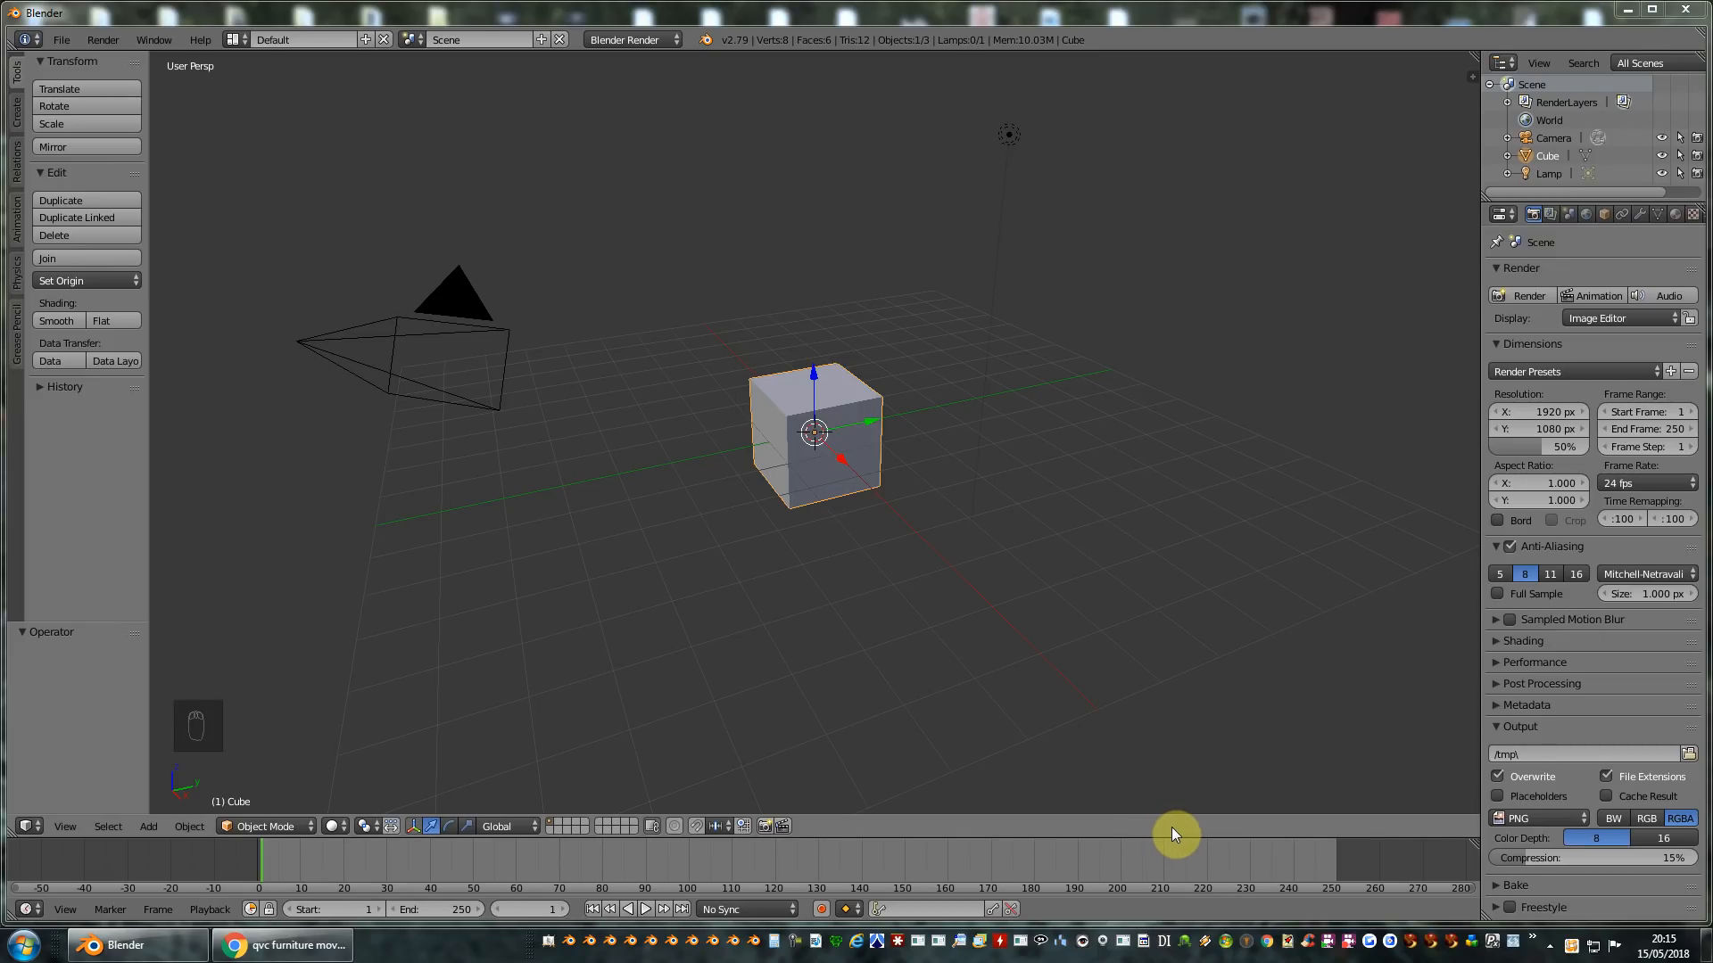
# Switch to the Animation screen layout, widen the 3D view over the dope sheet and enlarge the properties editor.
pyautogui.click(243, 39)
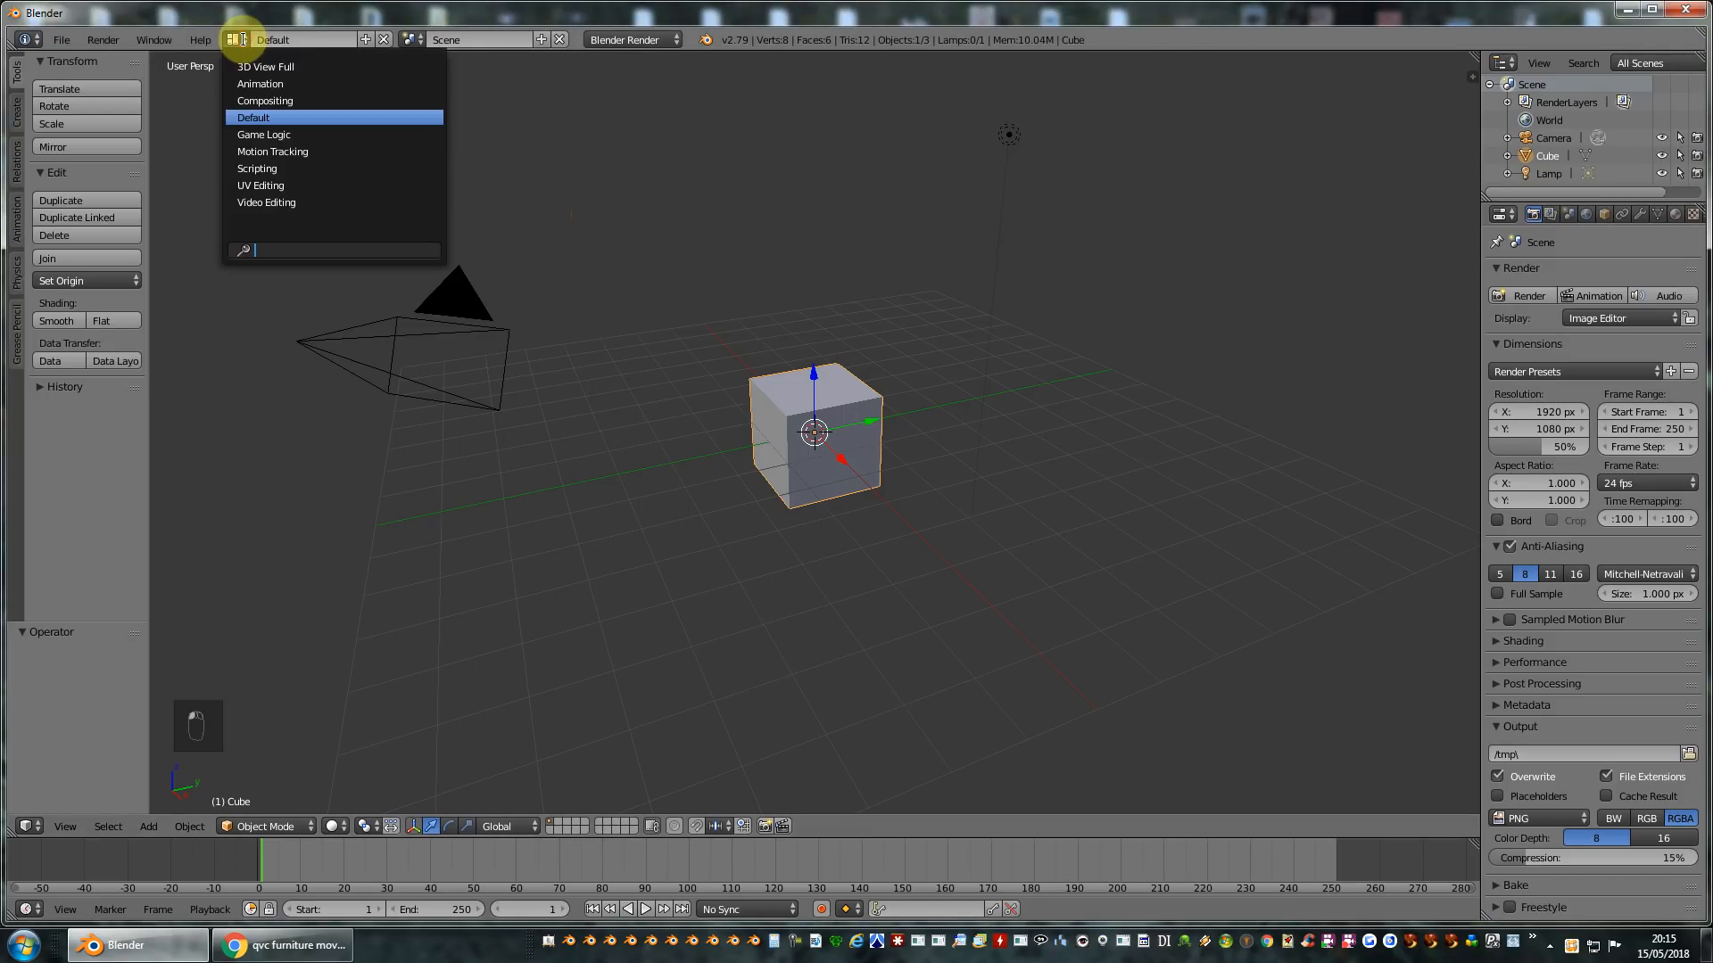
pyautogui.click(258, 83)
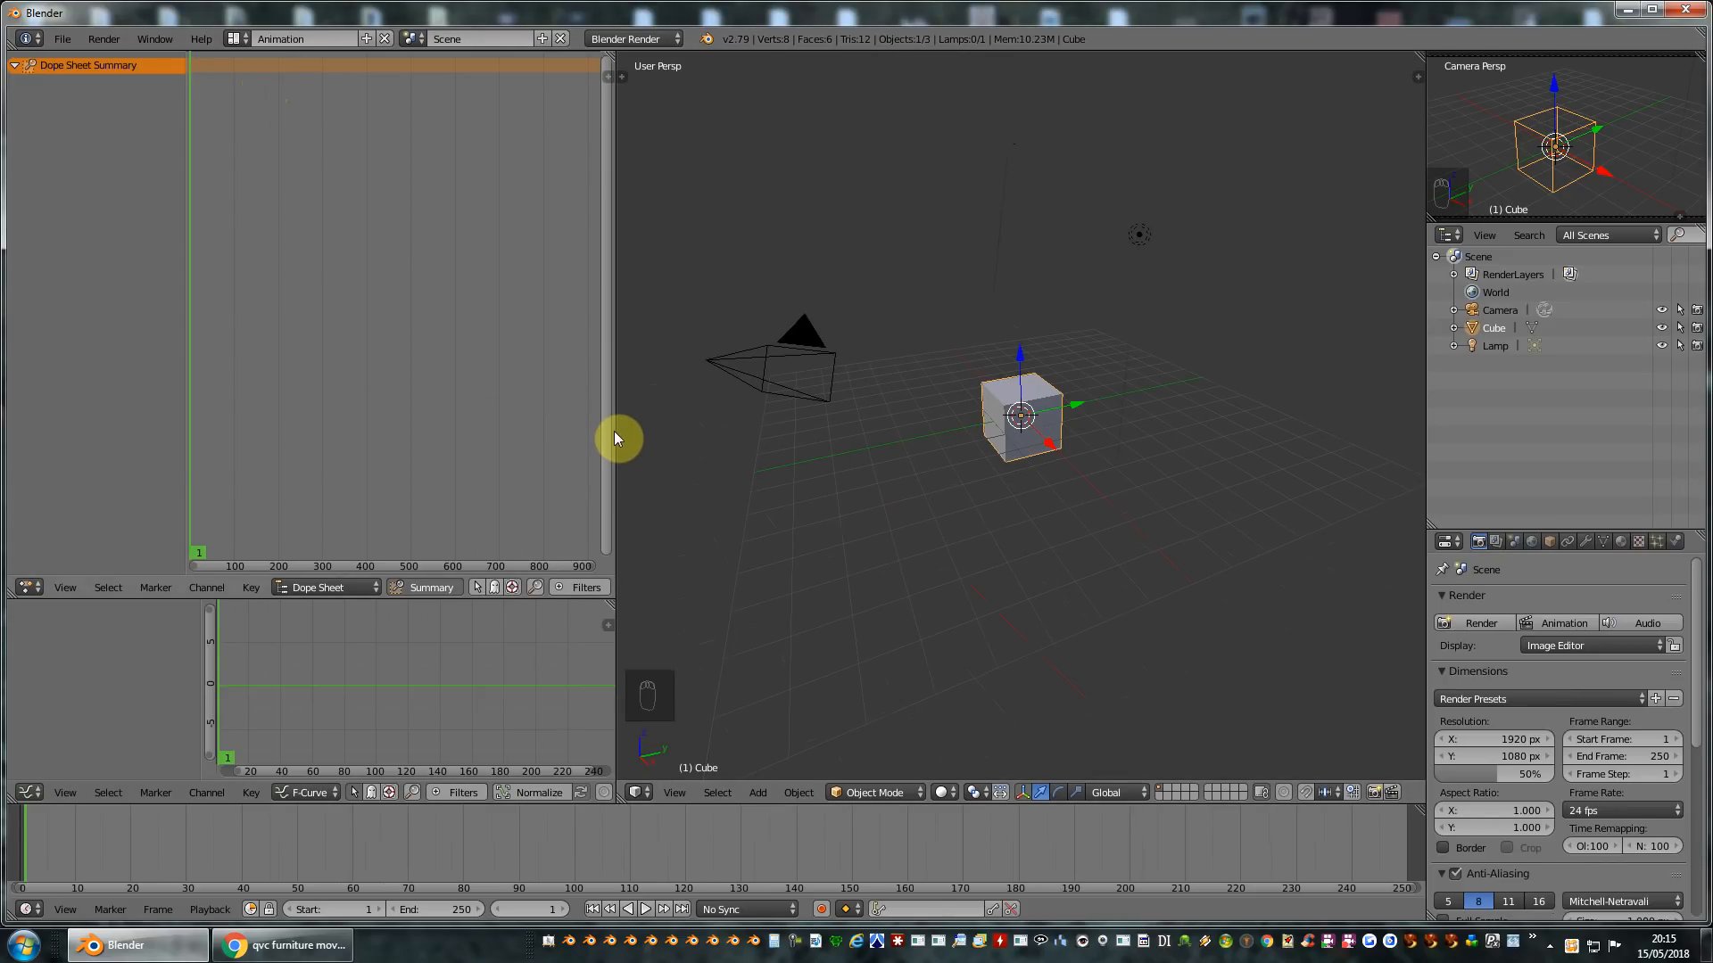
pyautogui.moveTo(615, 431); pyautogui.dragTo(428, 399)
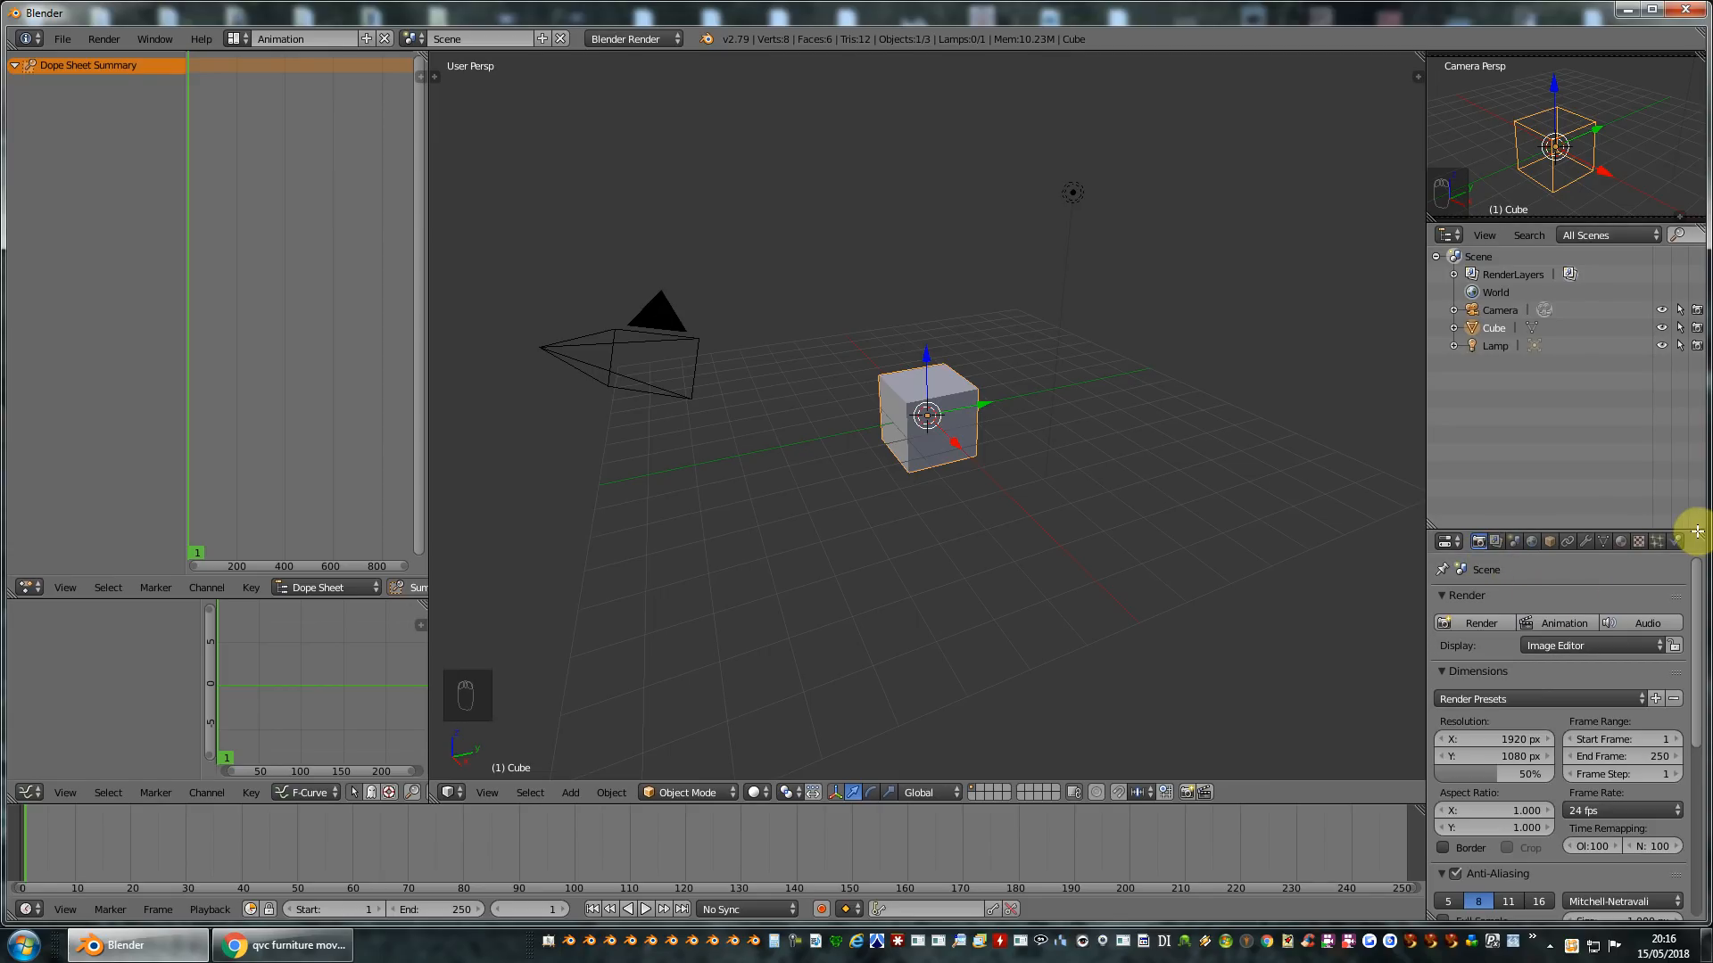
pyautogui.moveTo(1699, 531); pyautogui.dragTo(1690, 366)
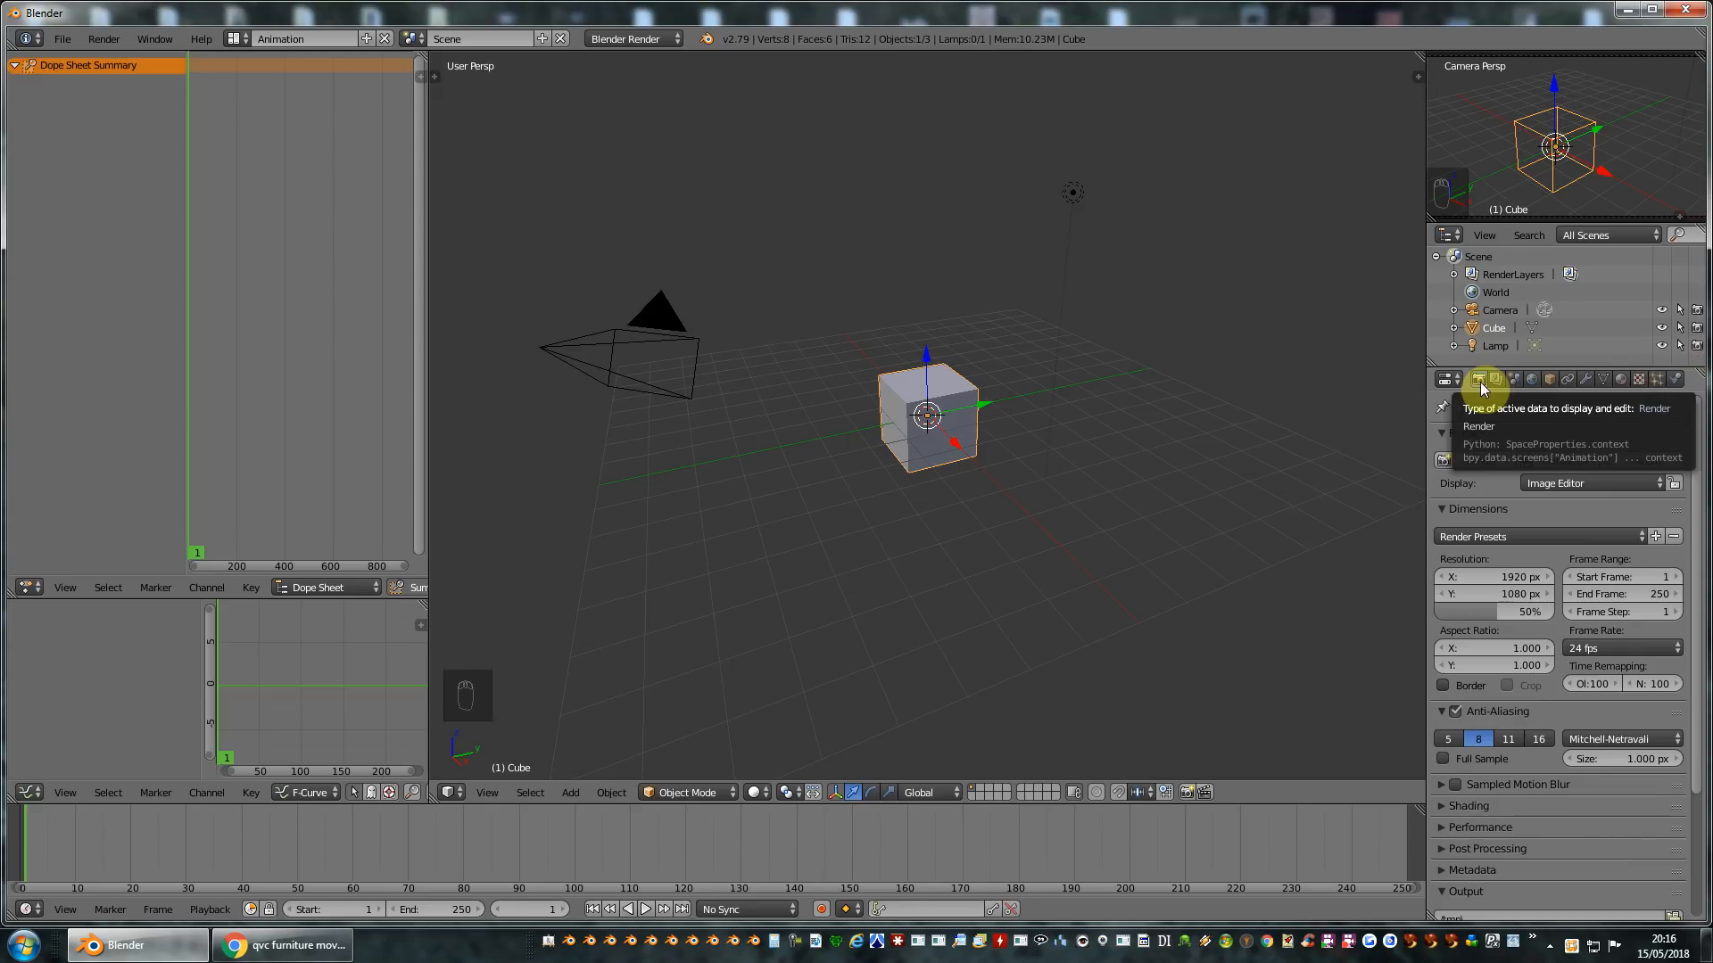
# Start installing an add-on from file in the user preferences, and browse to the Downloads folder sorted by modification date.
pyautogui.click(62, 40)
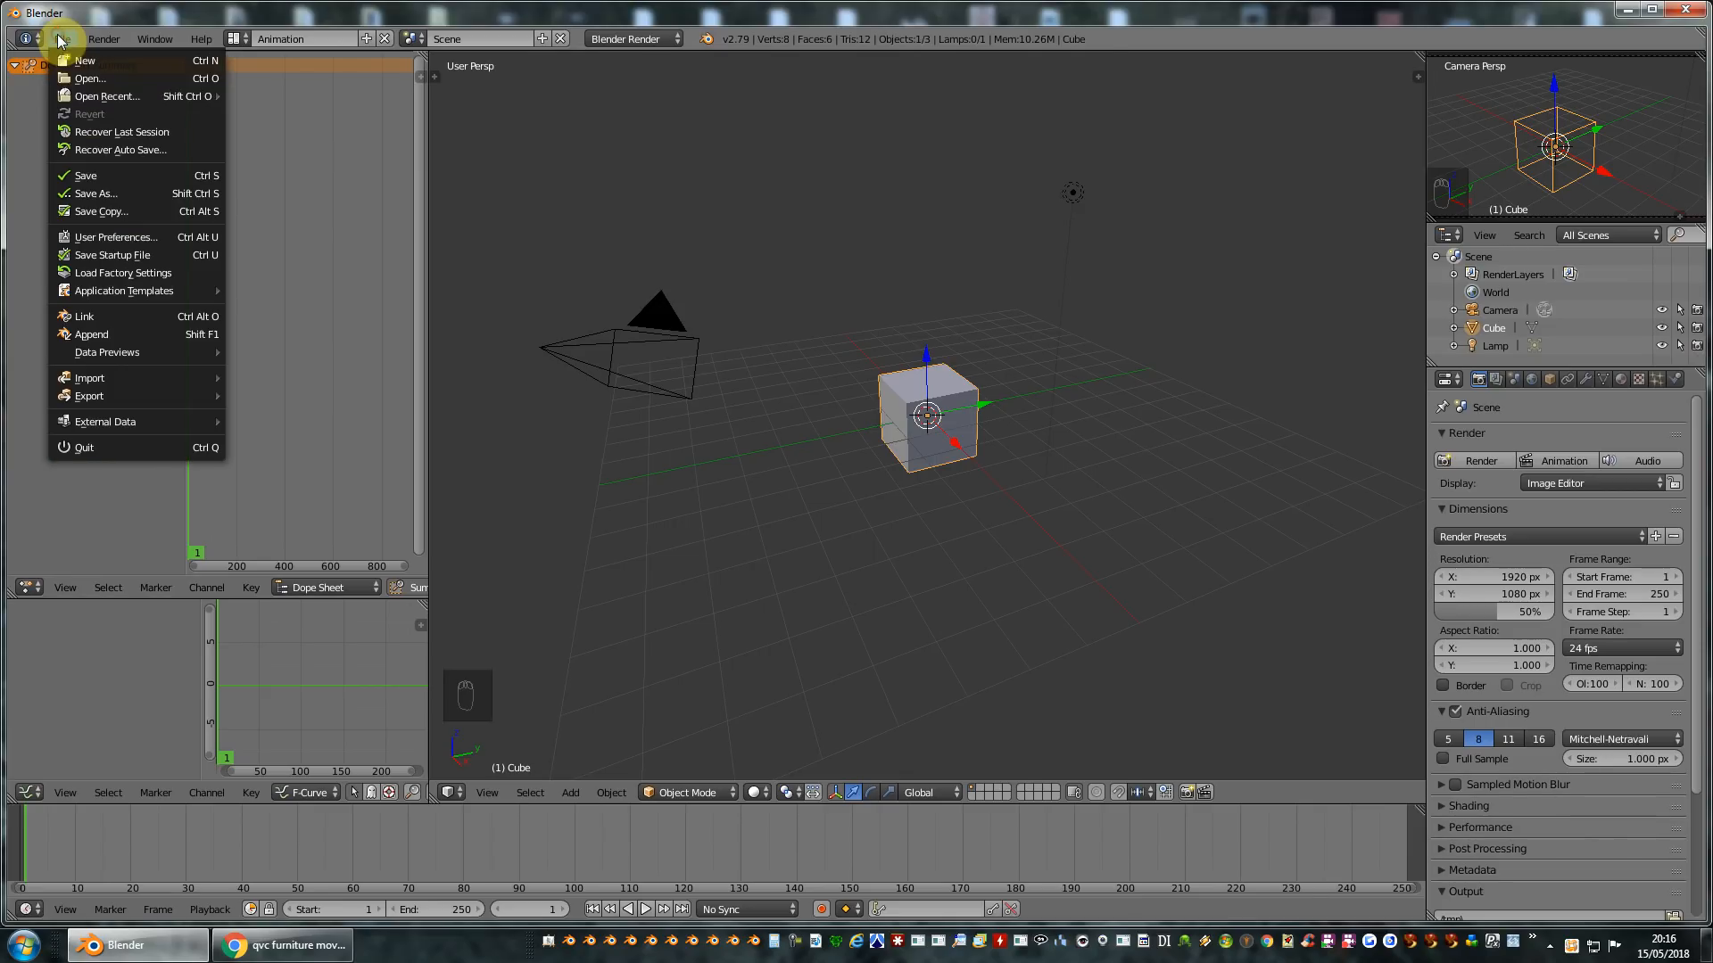
pyautogui.click(117, 239)
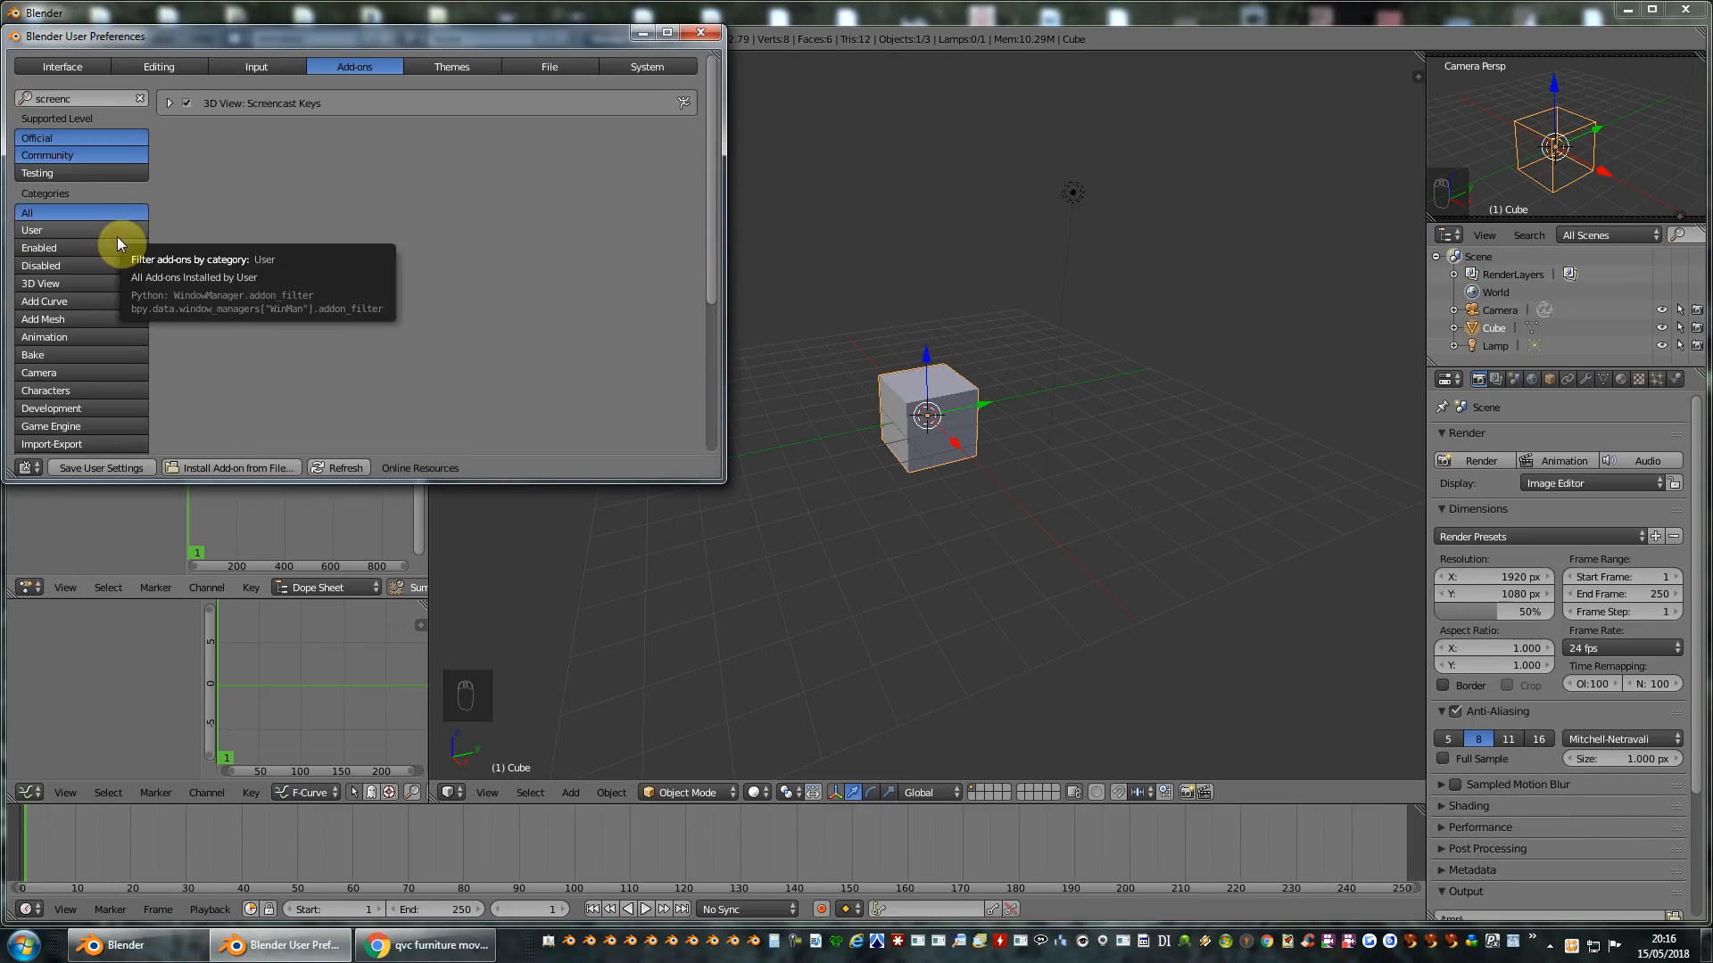
pyautogui.click(224, 468)
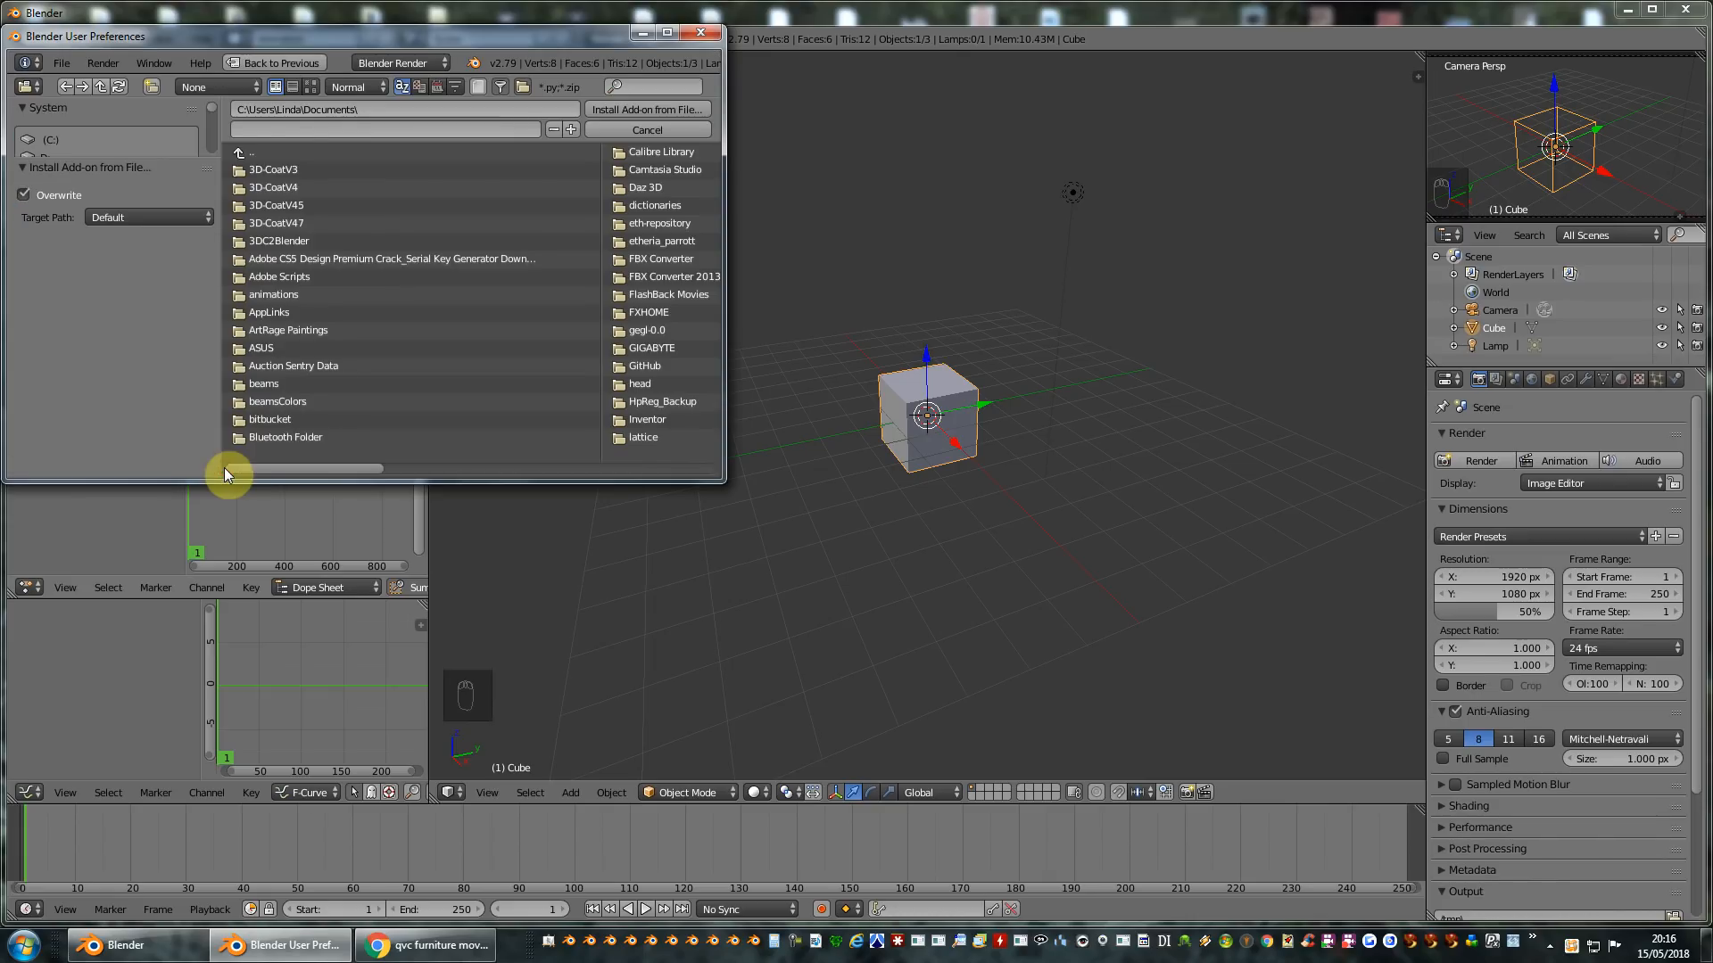
pyautogui.click(387, 130)
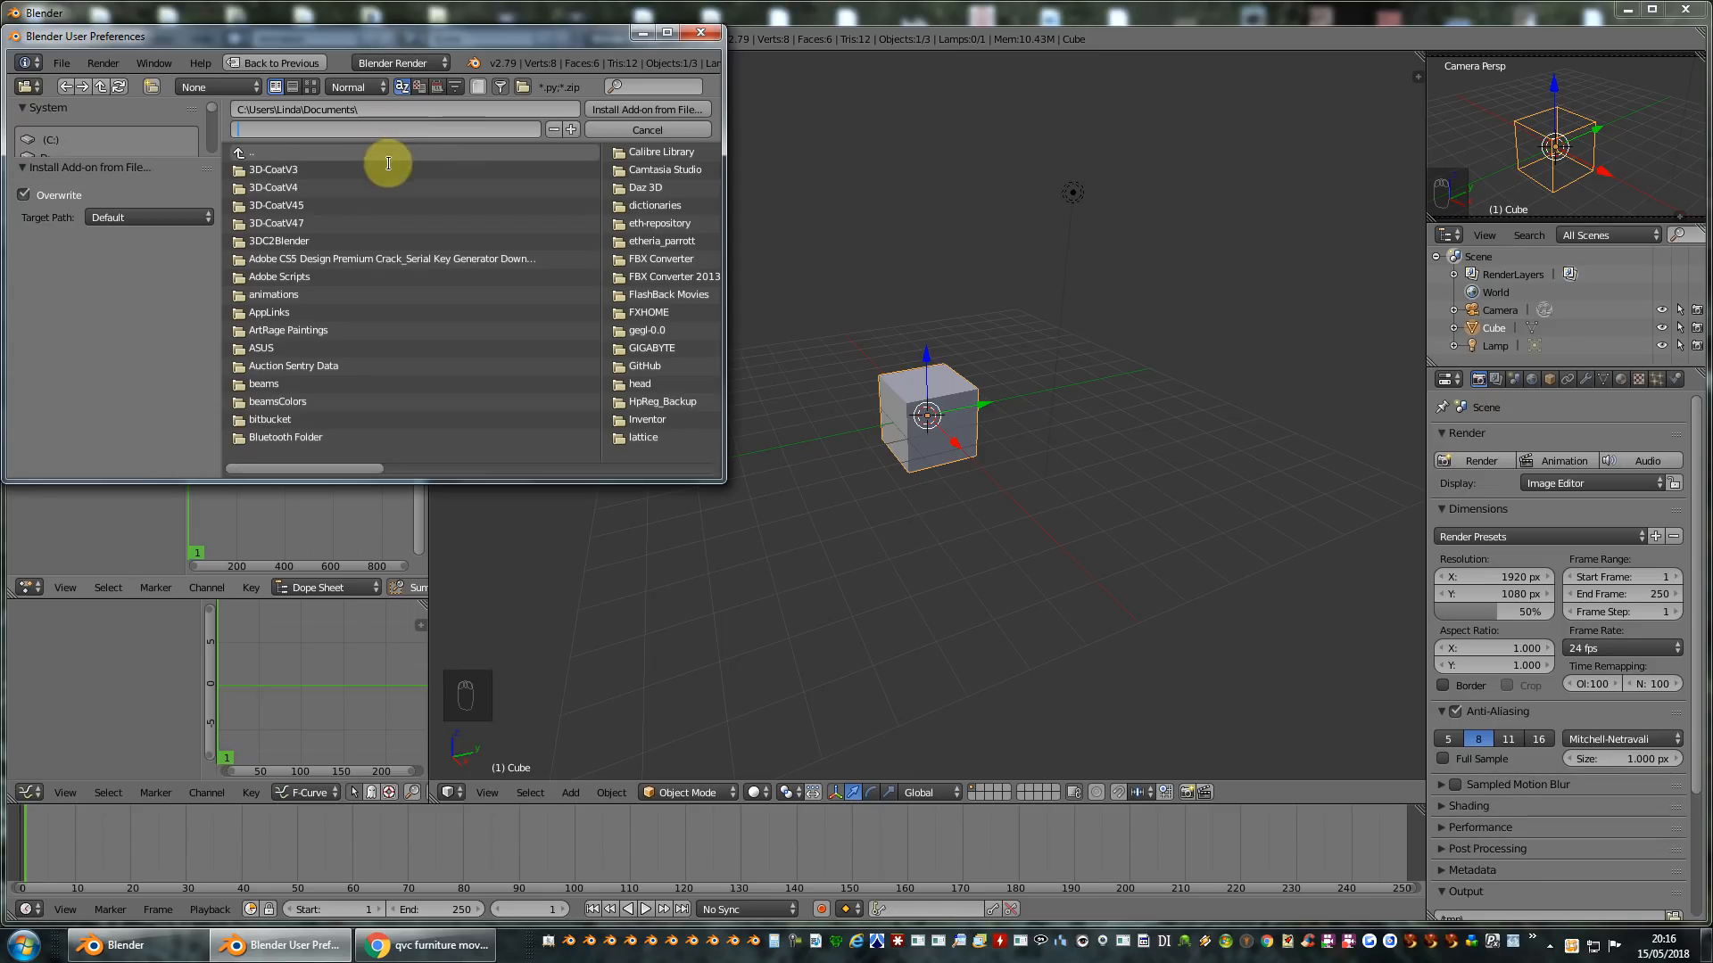
pyautogui.click(171, 159)
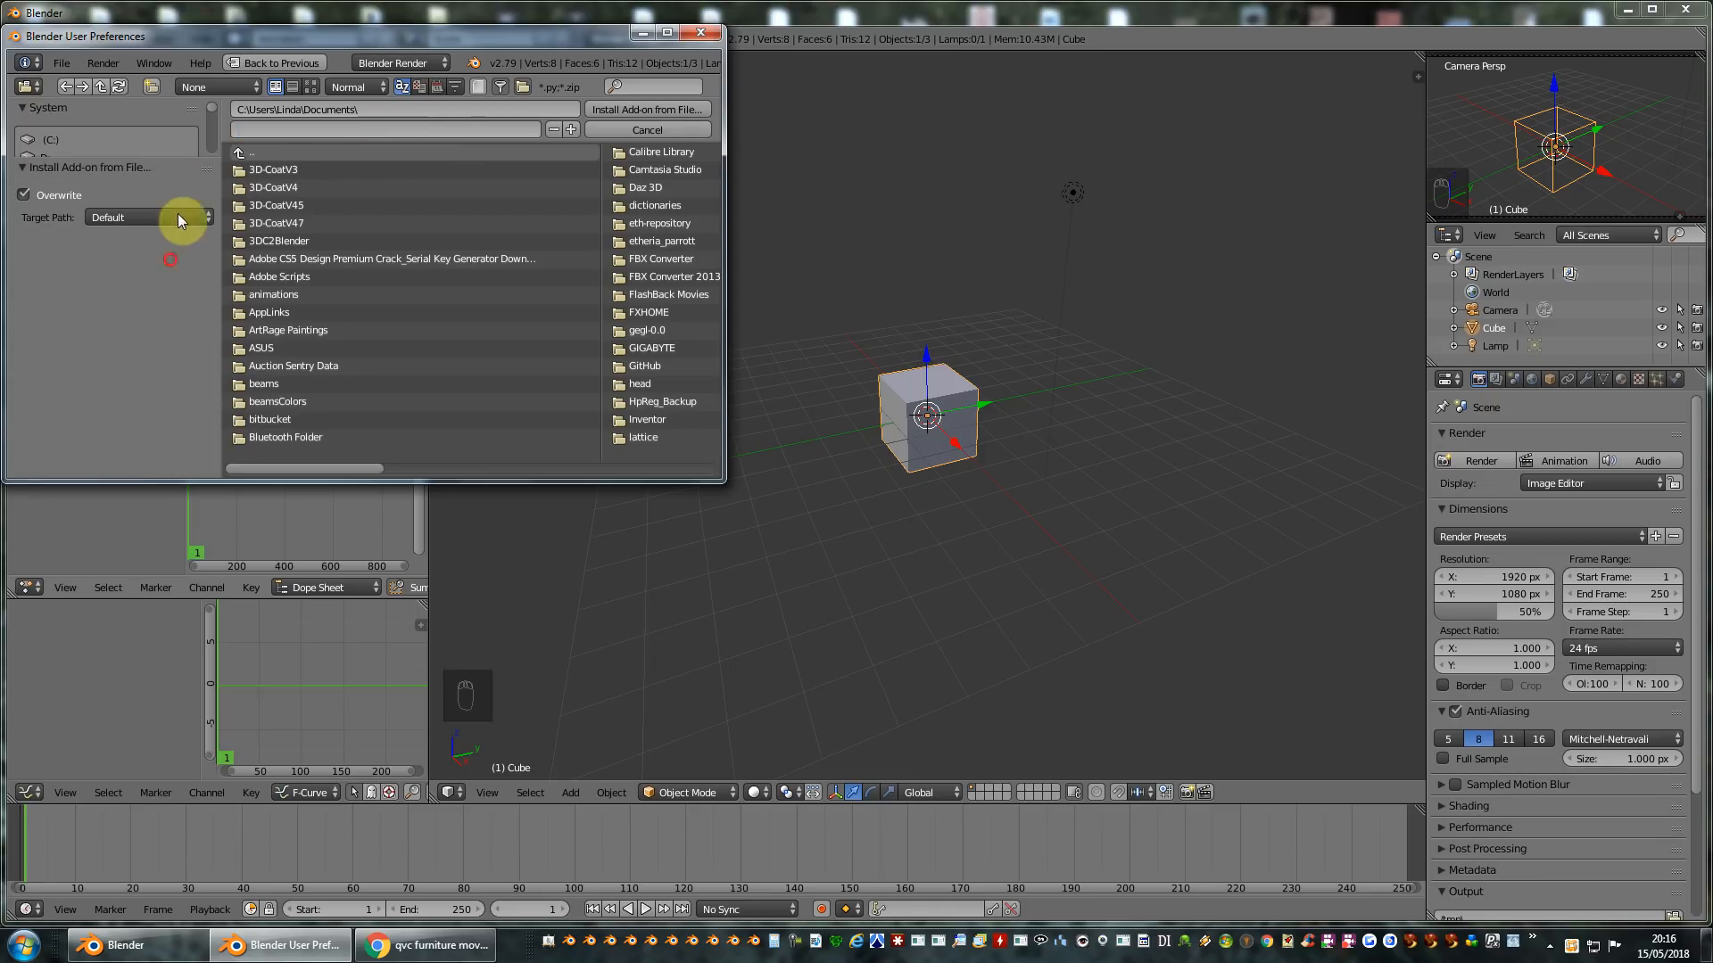
pyautogui.moveTo(192, 159); pyautogui.dragTo(107, 268)
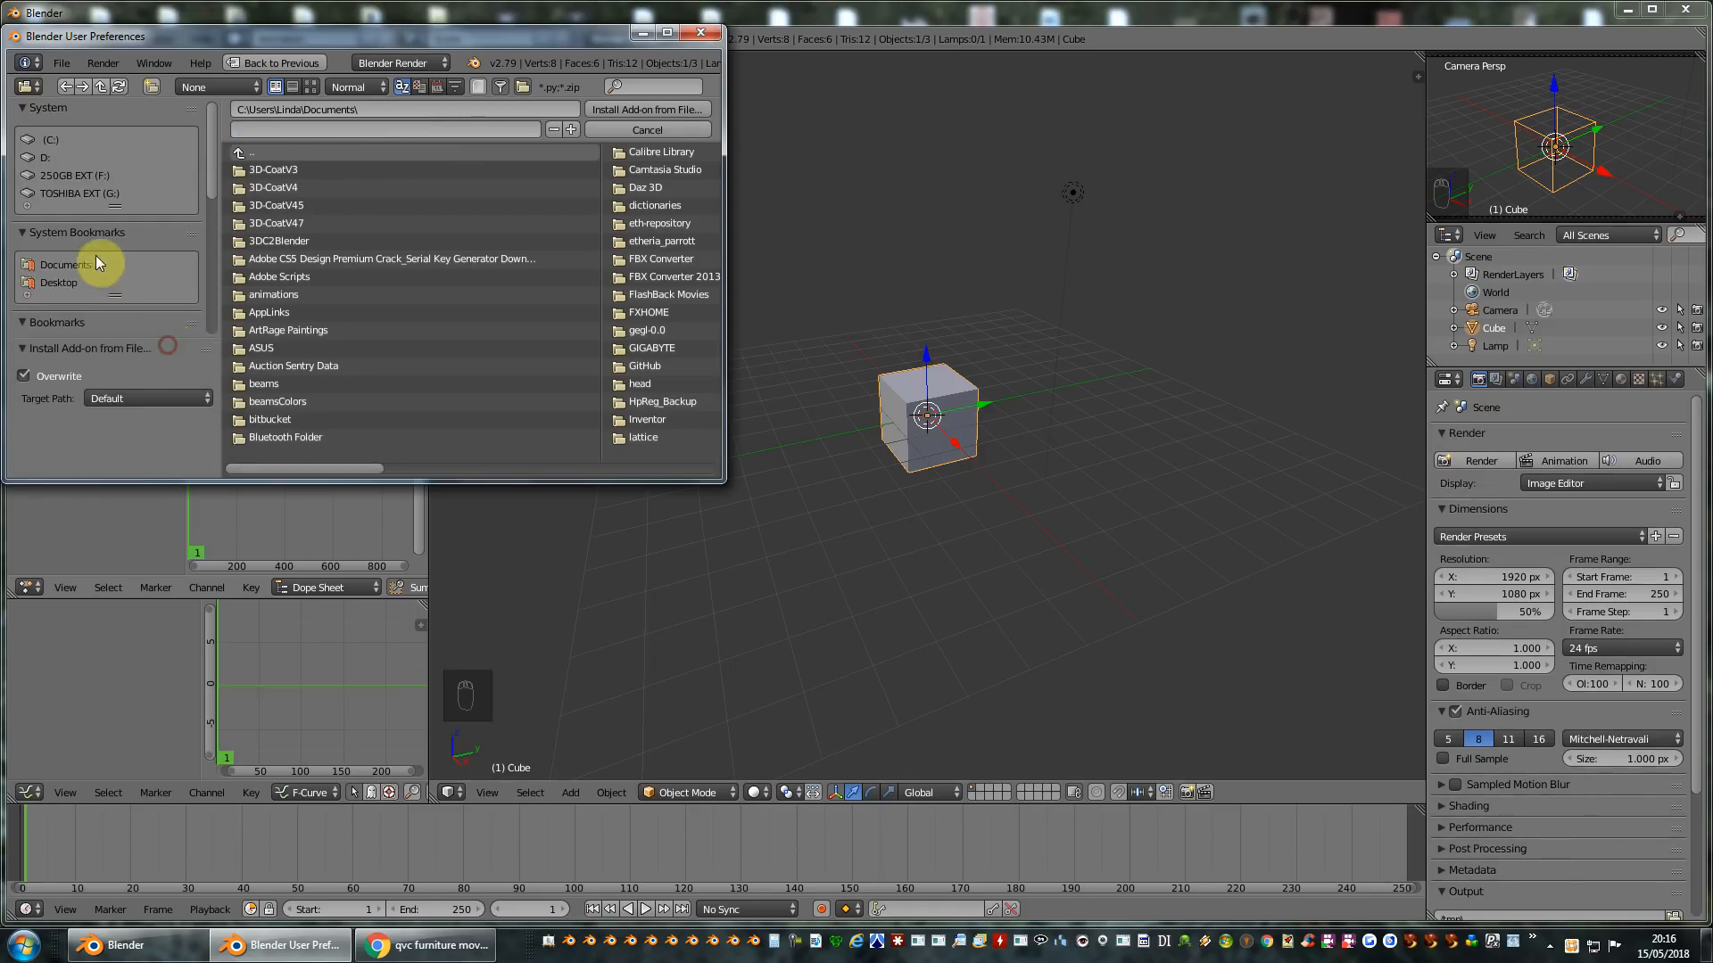
pyautogui.scroll(-3, 136, 320)
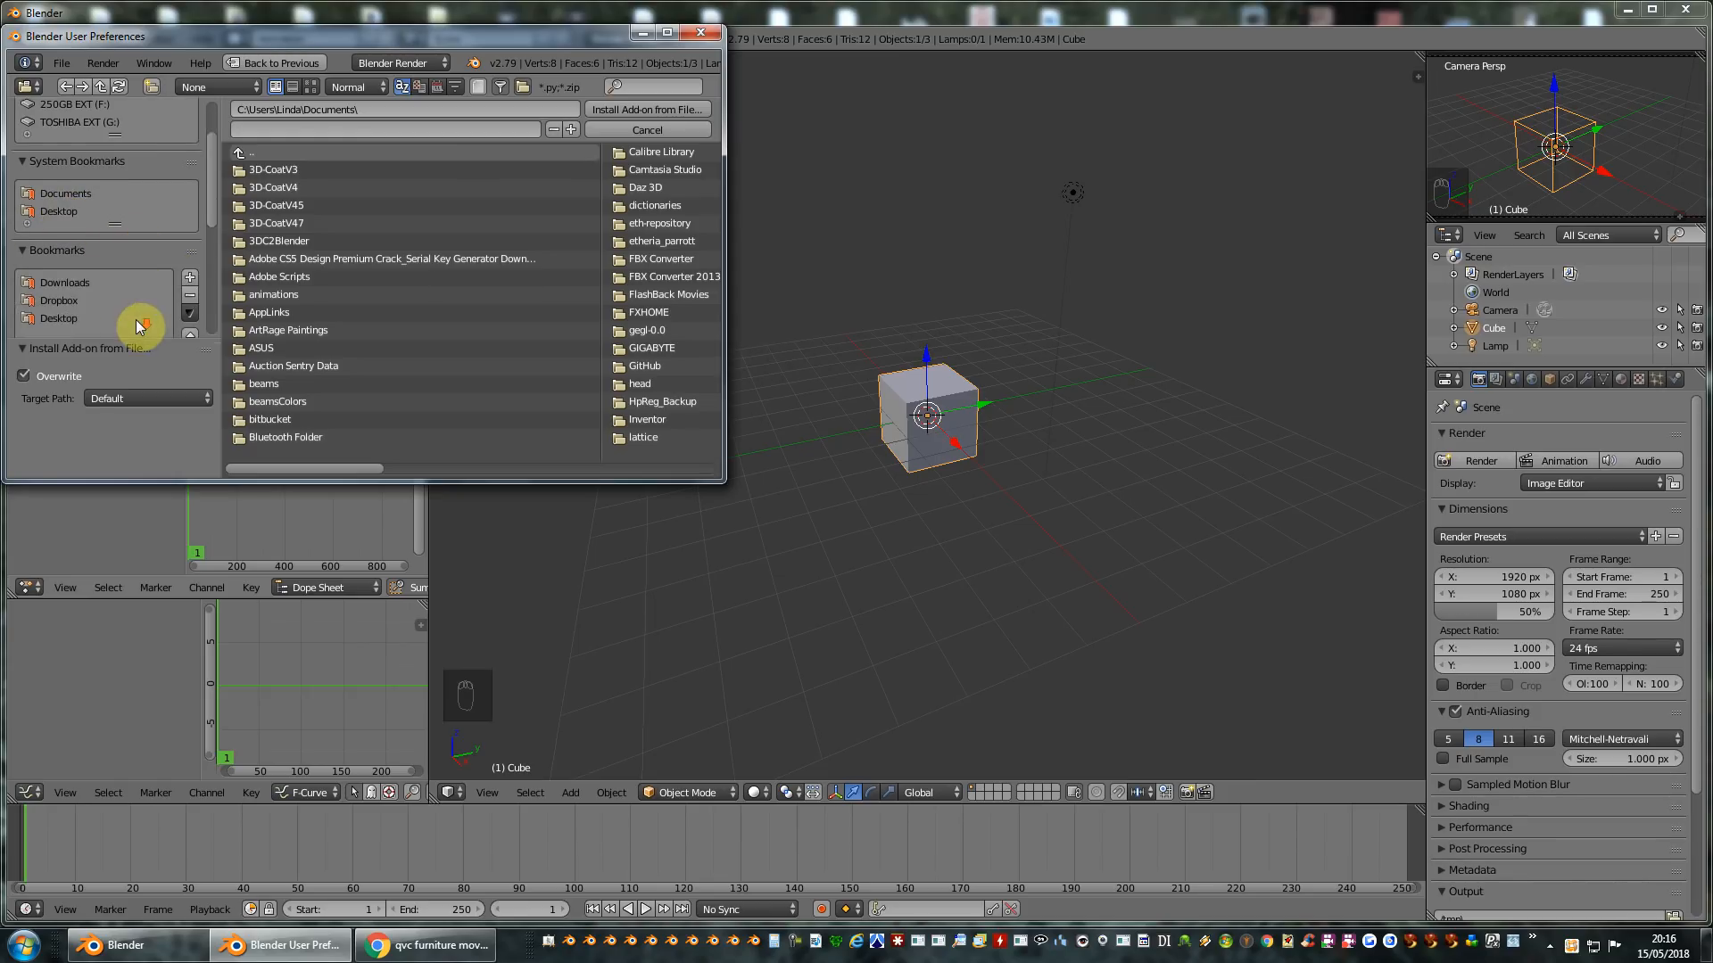
pyautogui.click(69, 282)
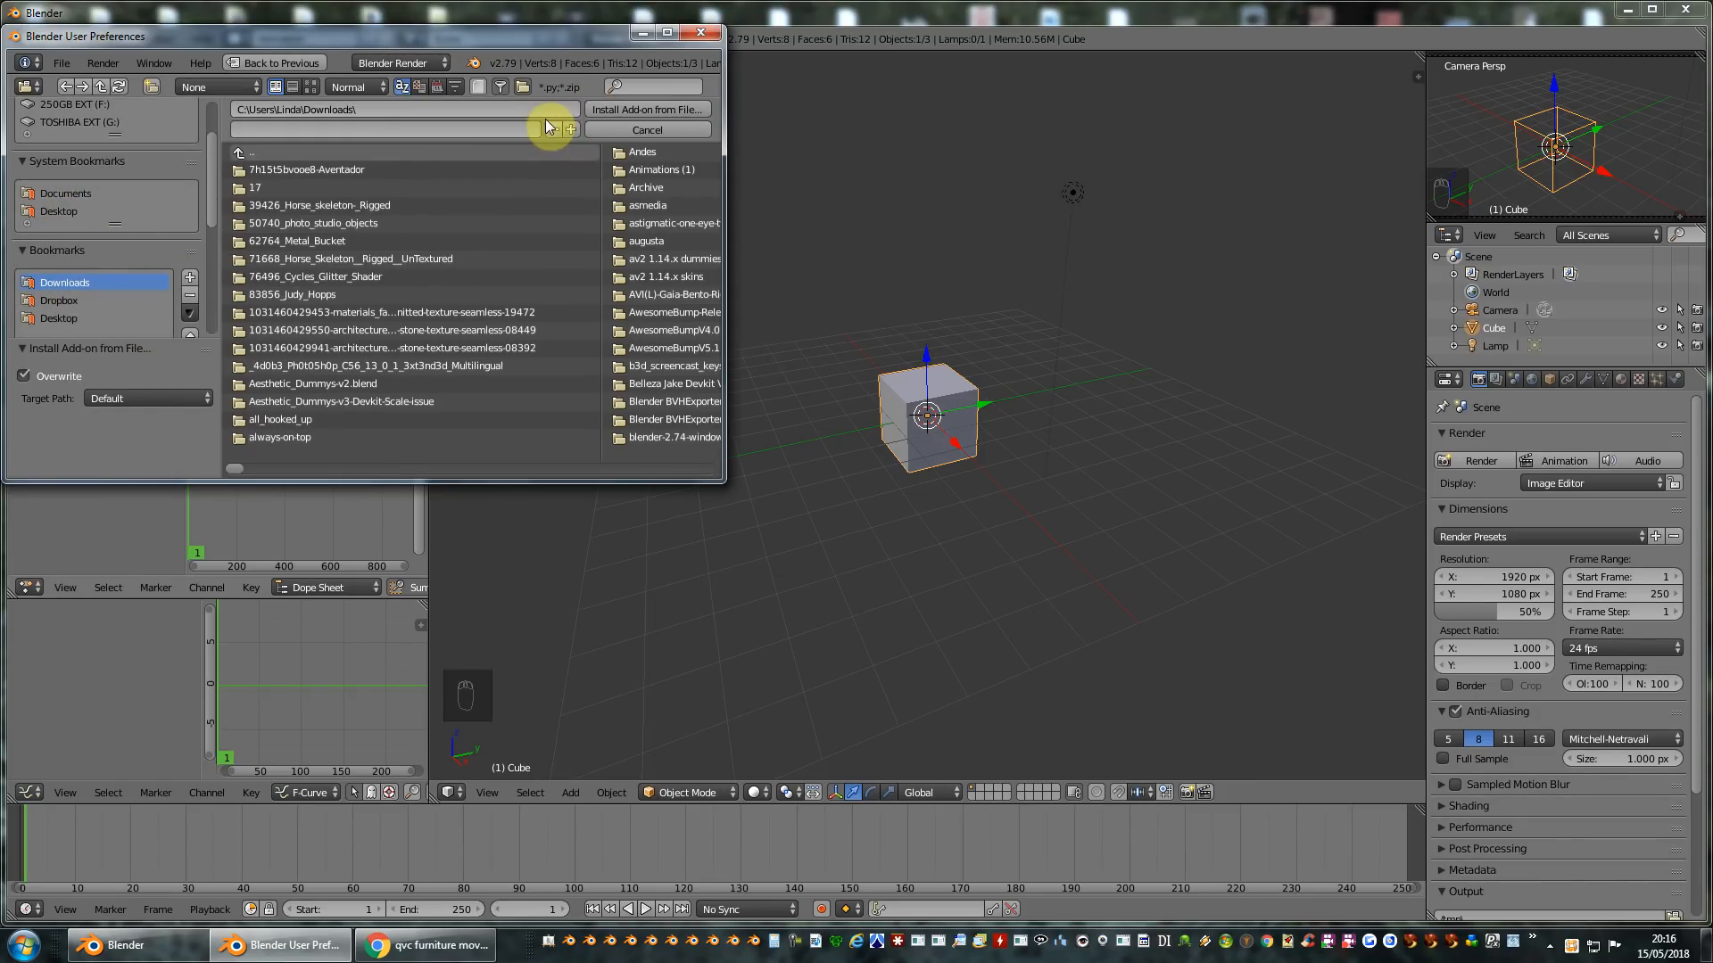
pyautogui.click(436, 87)
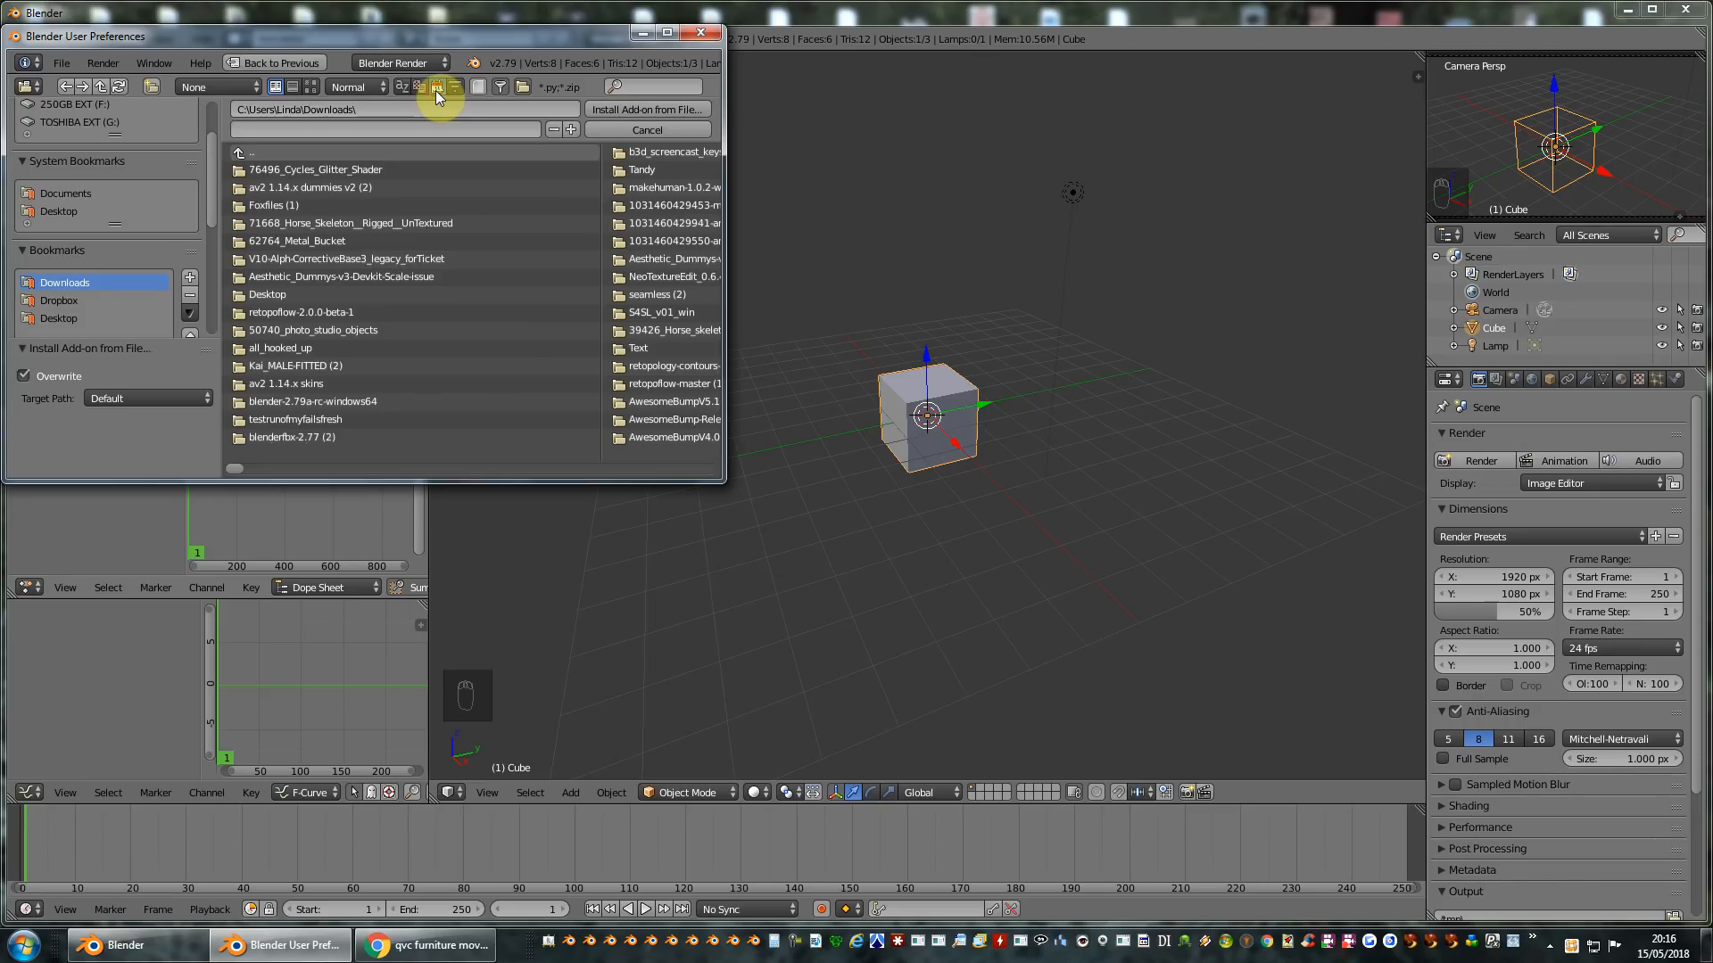
# Install the add-on from the file avastar-2.4-15_blender-2-79.zip.
pyautogui.moveTo(229, 469); pyautogui.dragTo(319, 457)
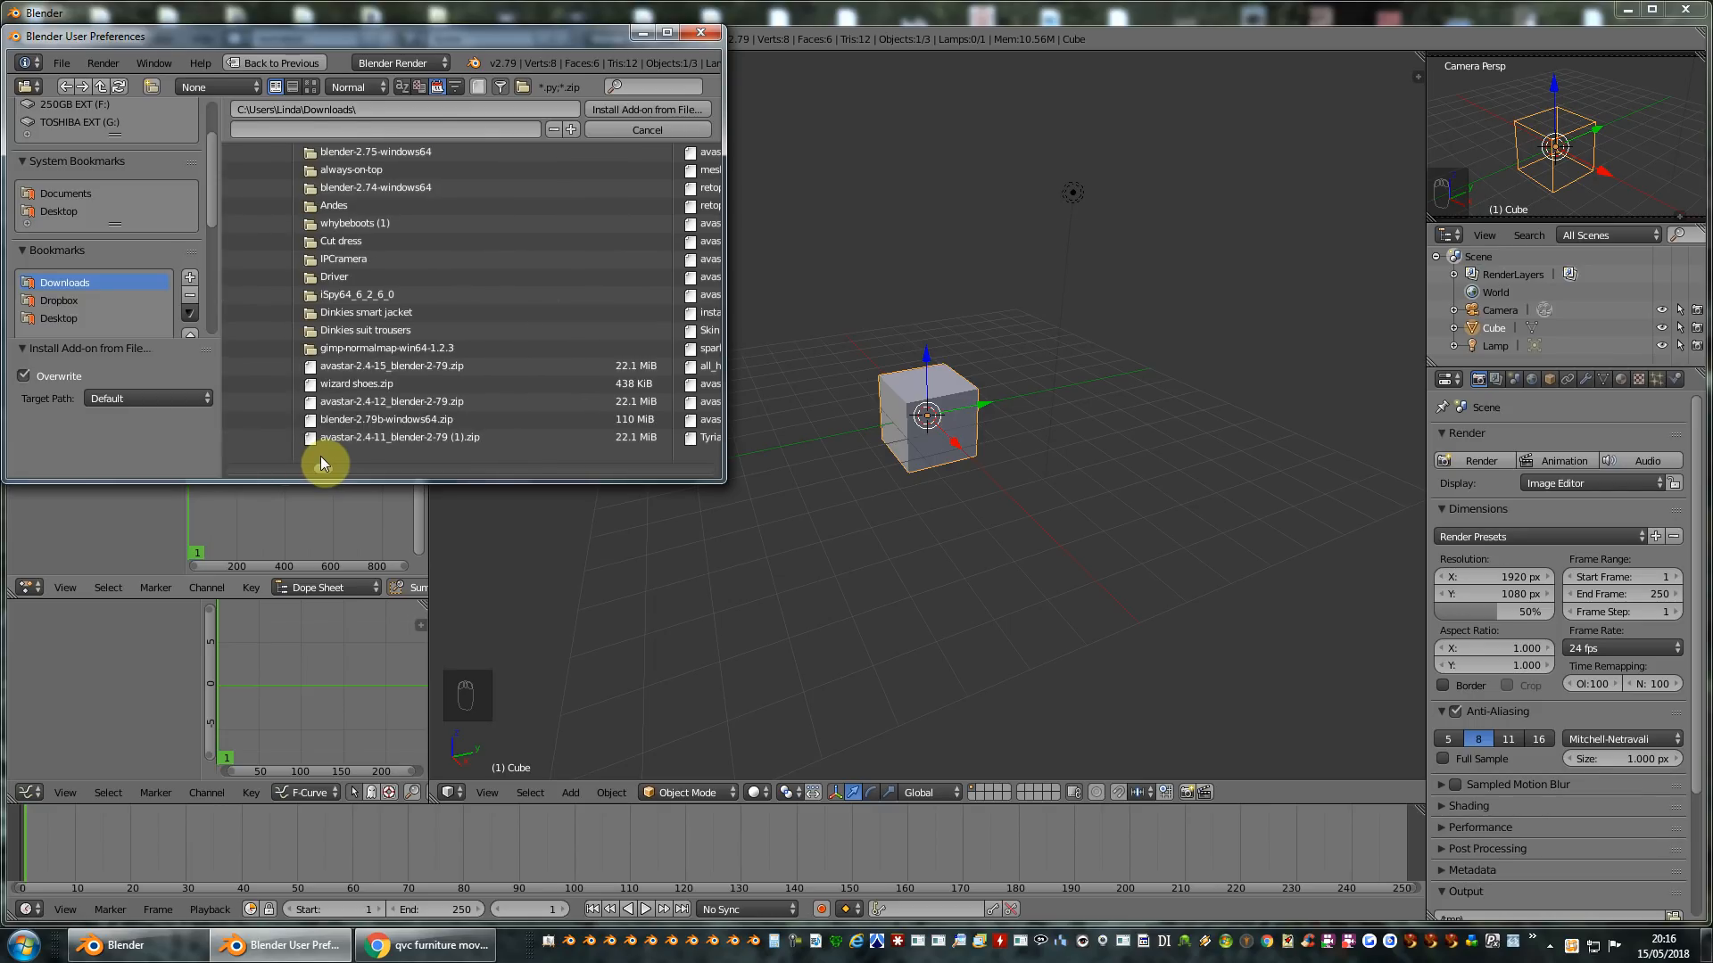
pyautogui.click(392, 367)
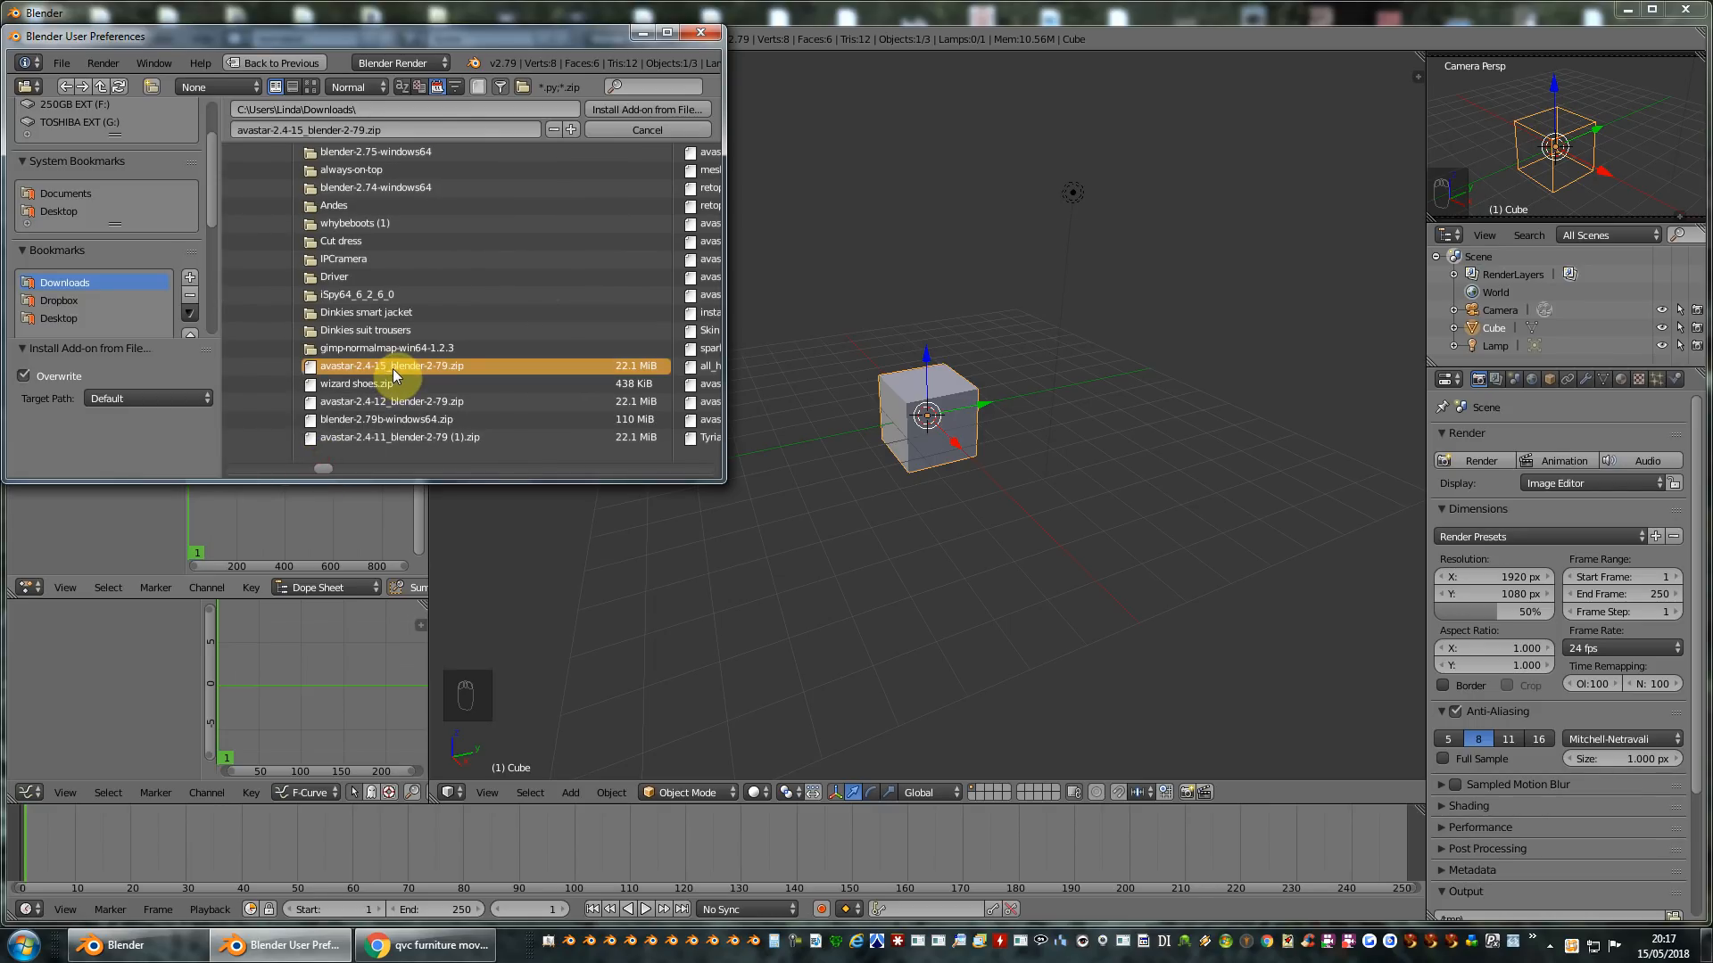
pyautogui.click(630, 114)
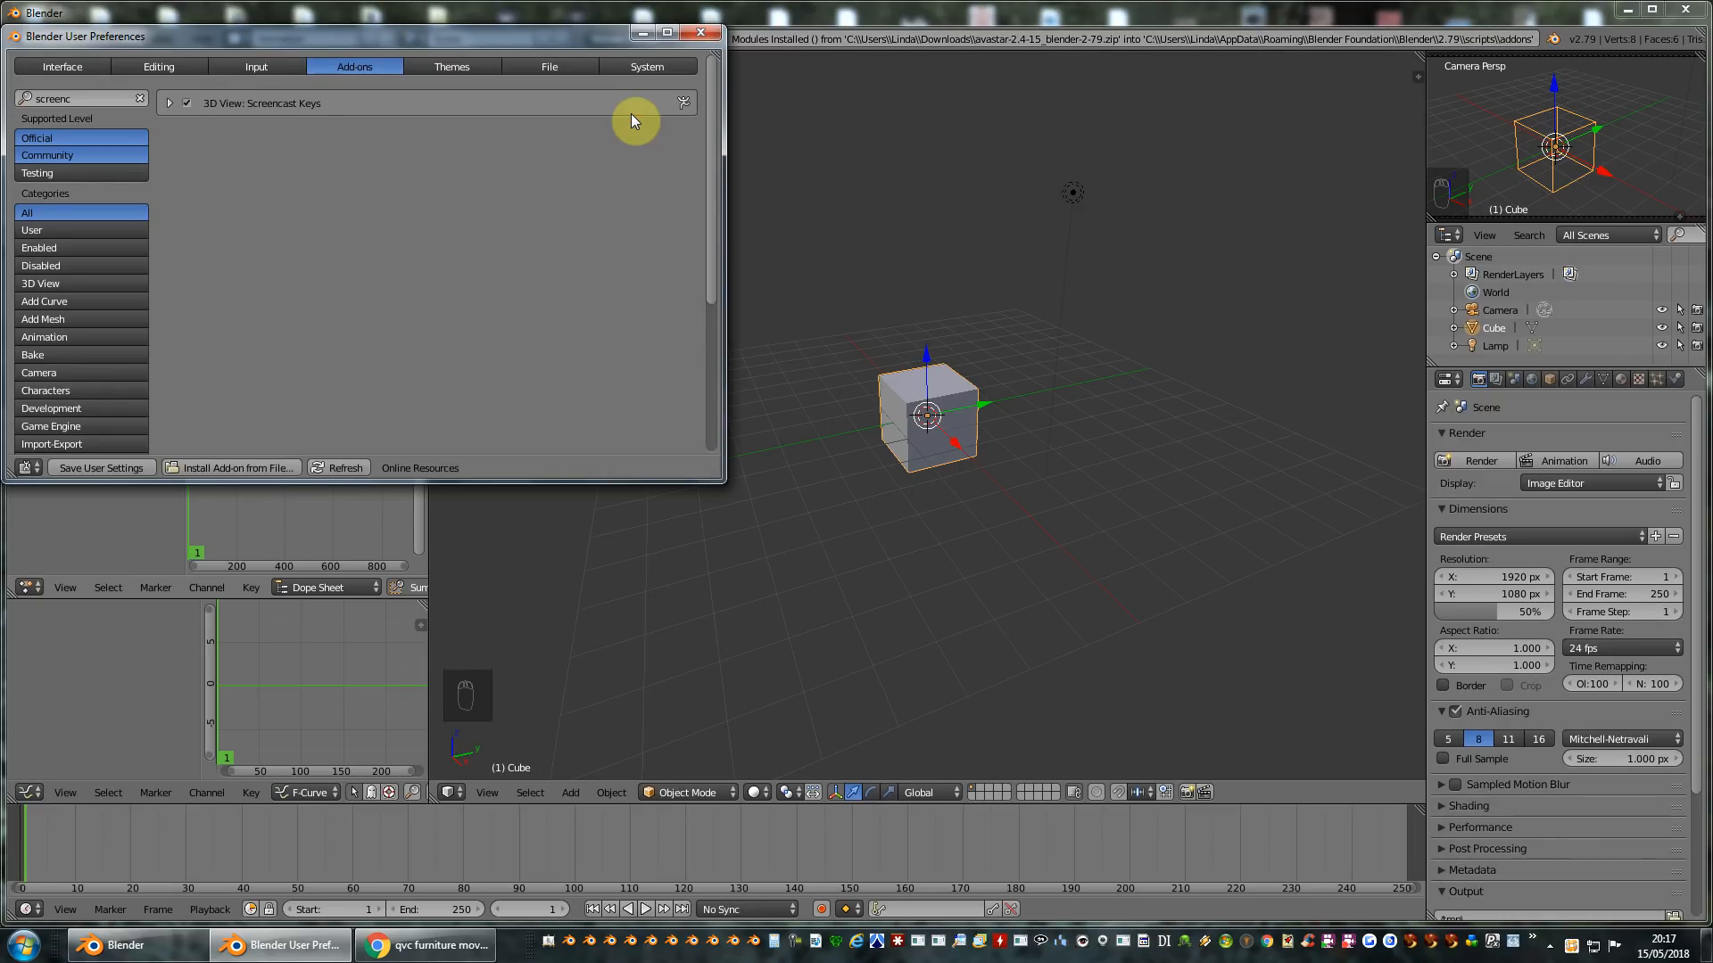
# Search the add-ons for "avastar", enable Avastar Bento, and save the user settings before closing the preferences.
pyautogui.click(91, 99)
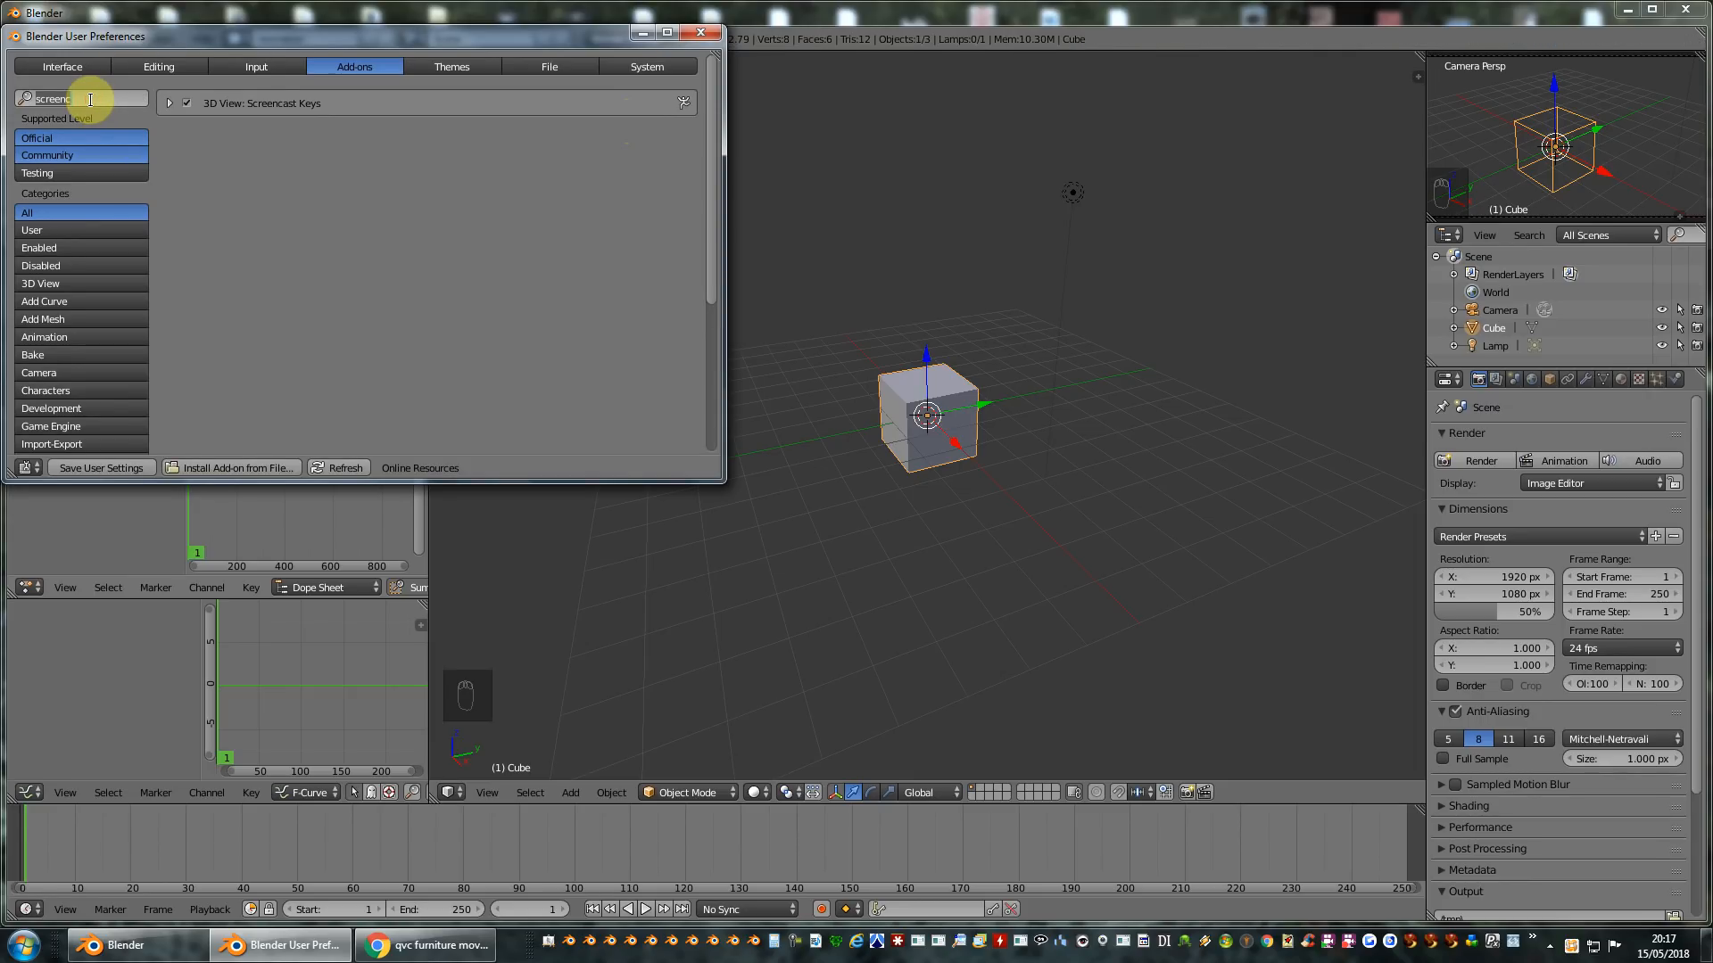
pyautogui.write('avasta')
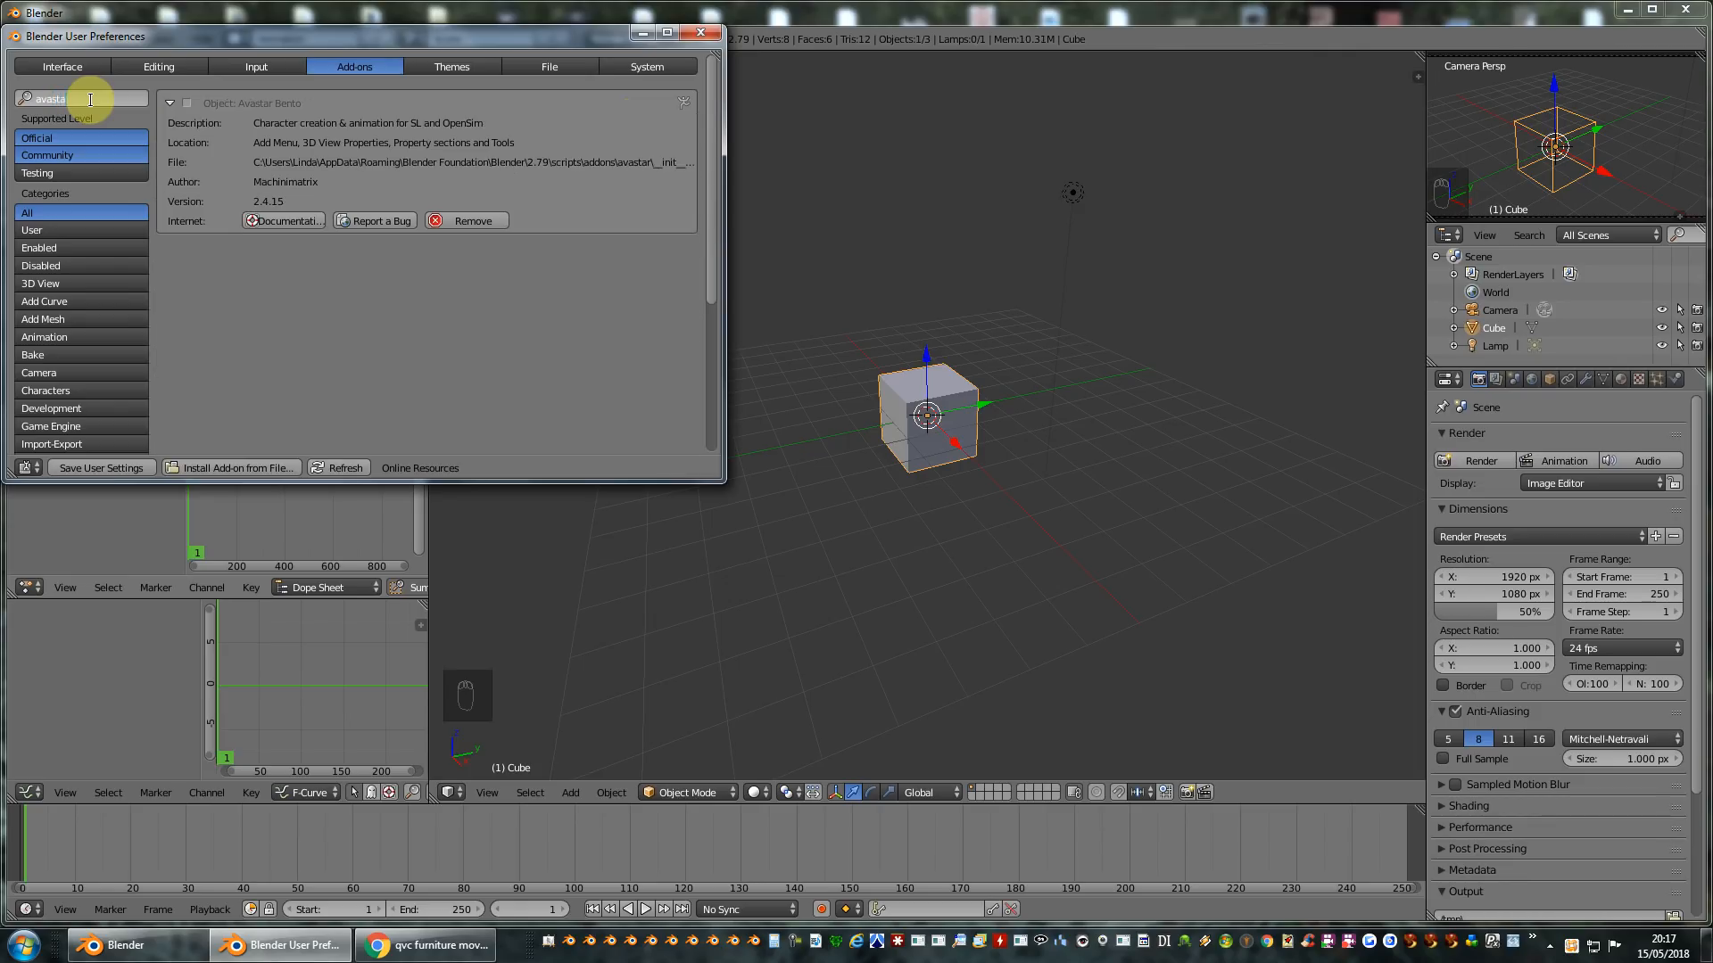
pyautogui.write('r')
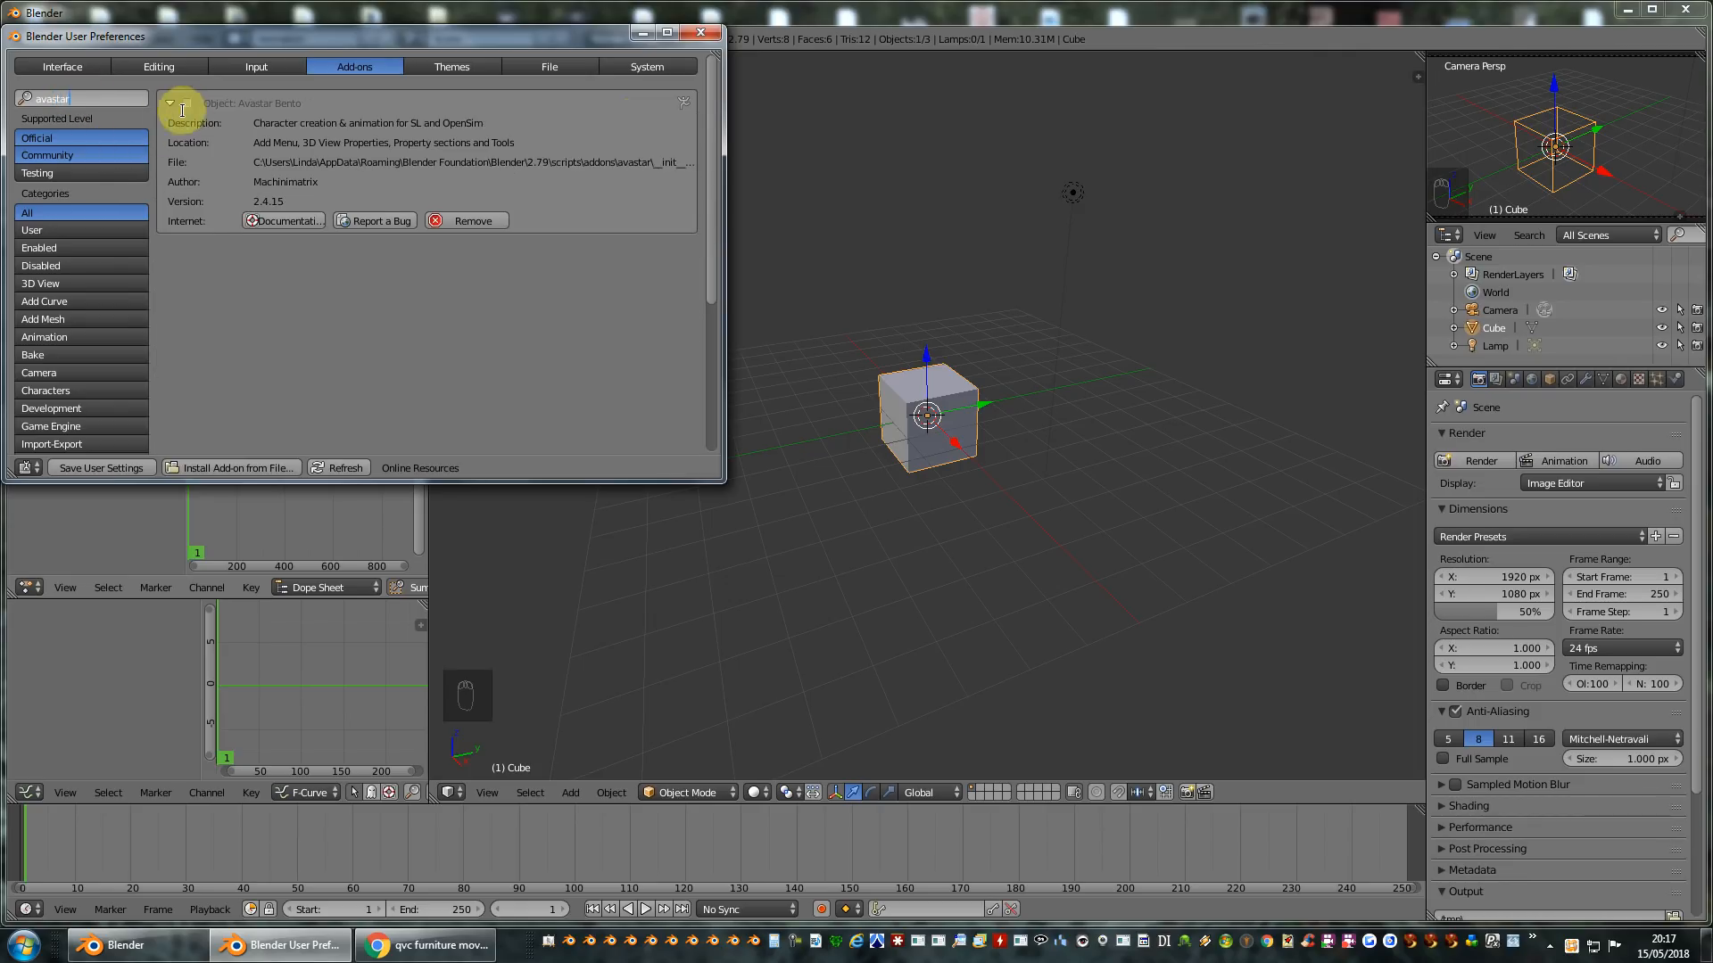
pyautogui.click(189, 105)
pyautogui.click(189, 104)
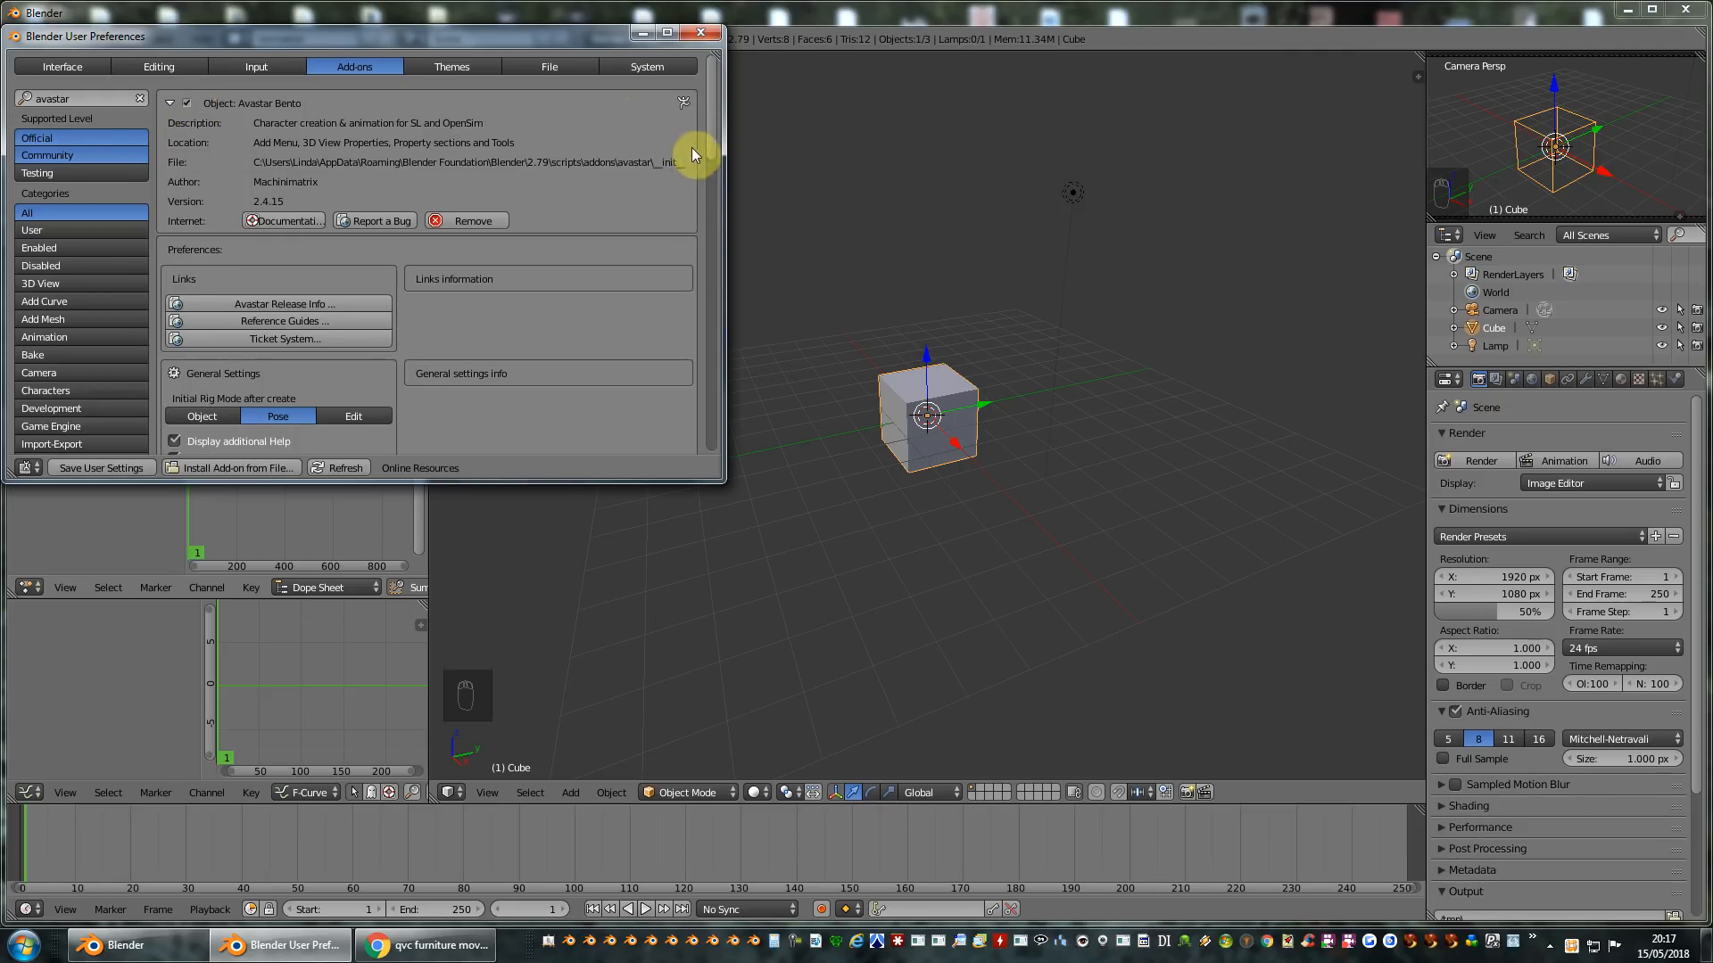
pyautogui.click(98, 468)
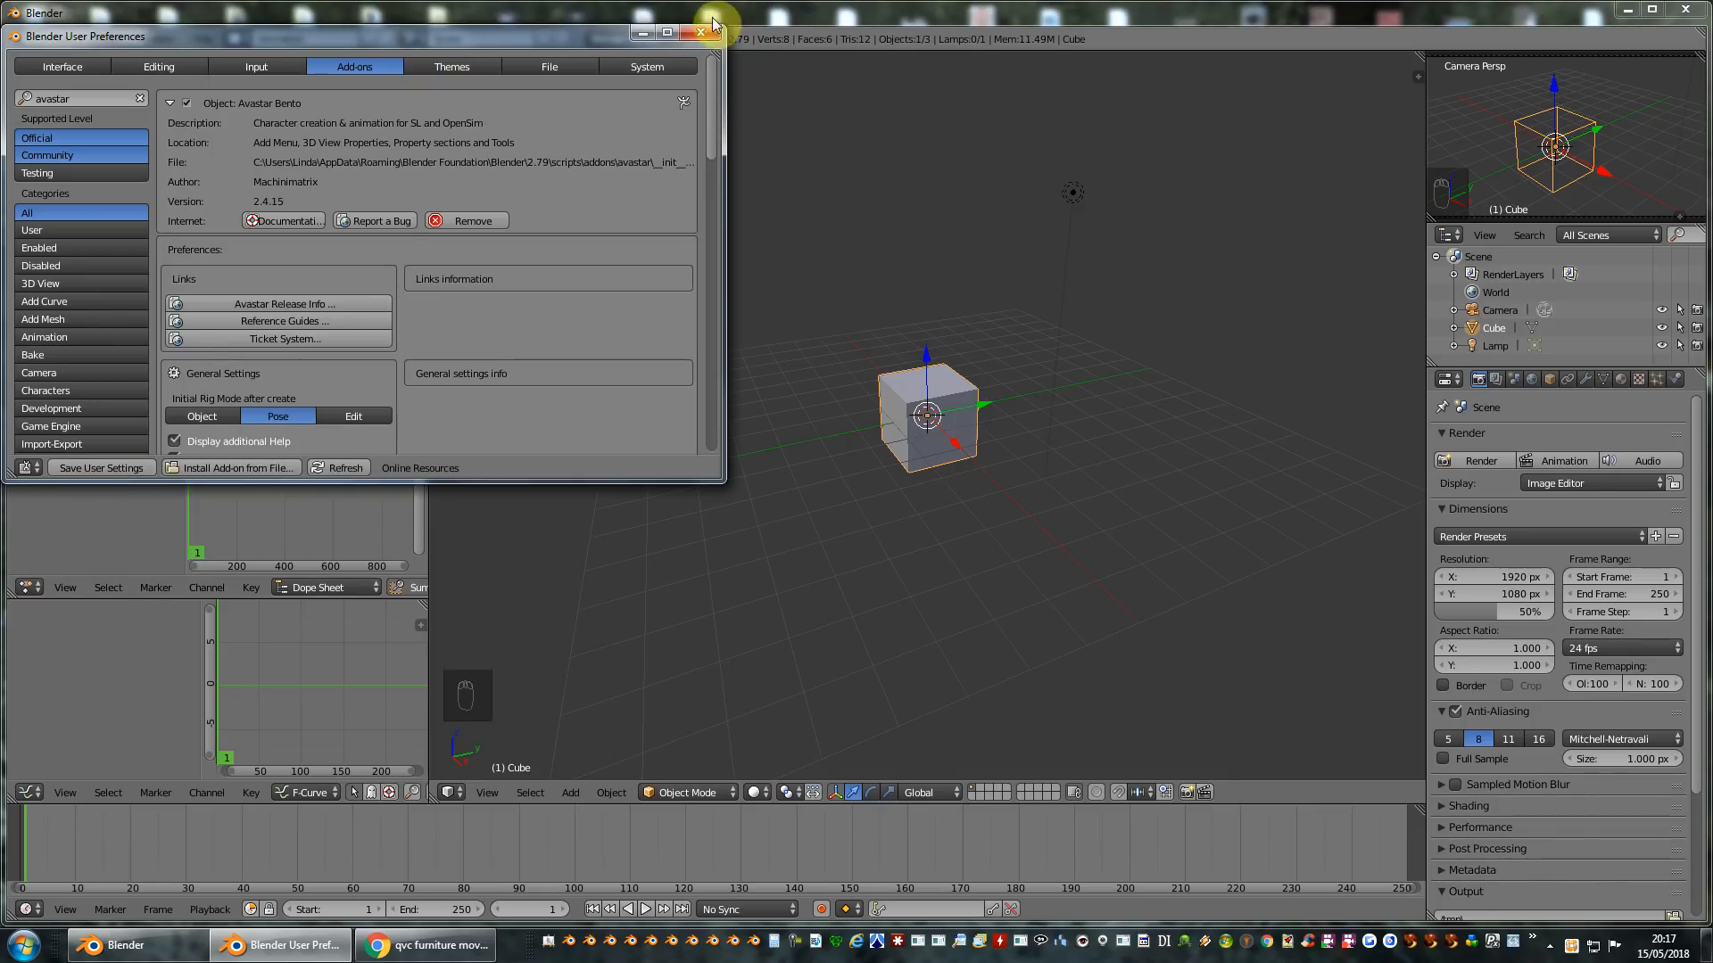
pyautogui.click(700, 32)
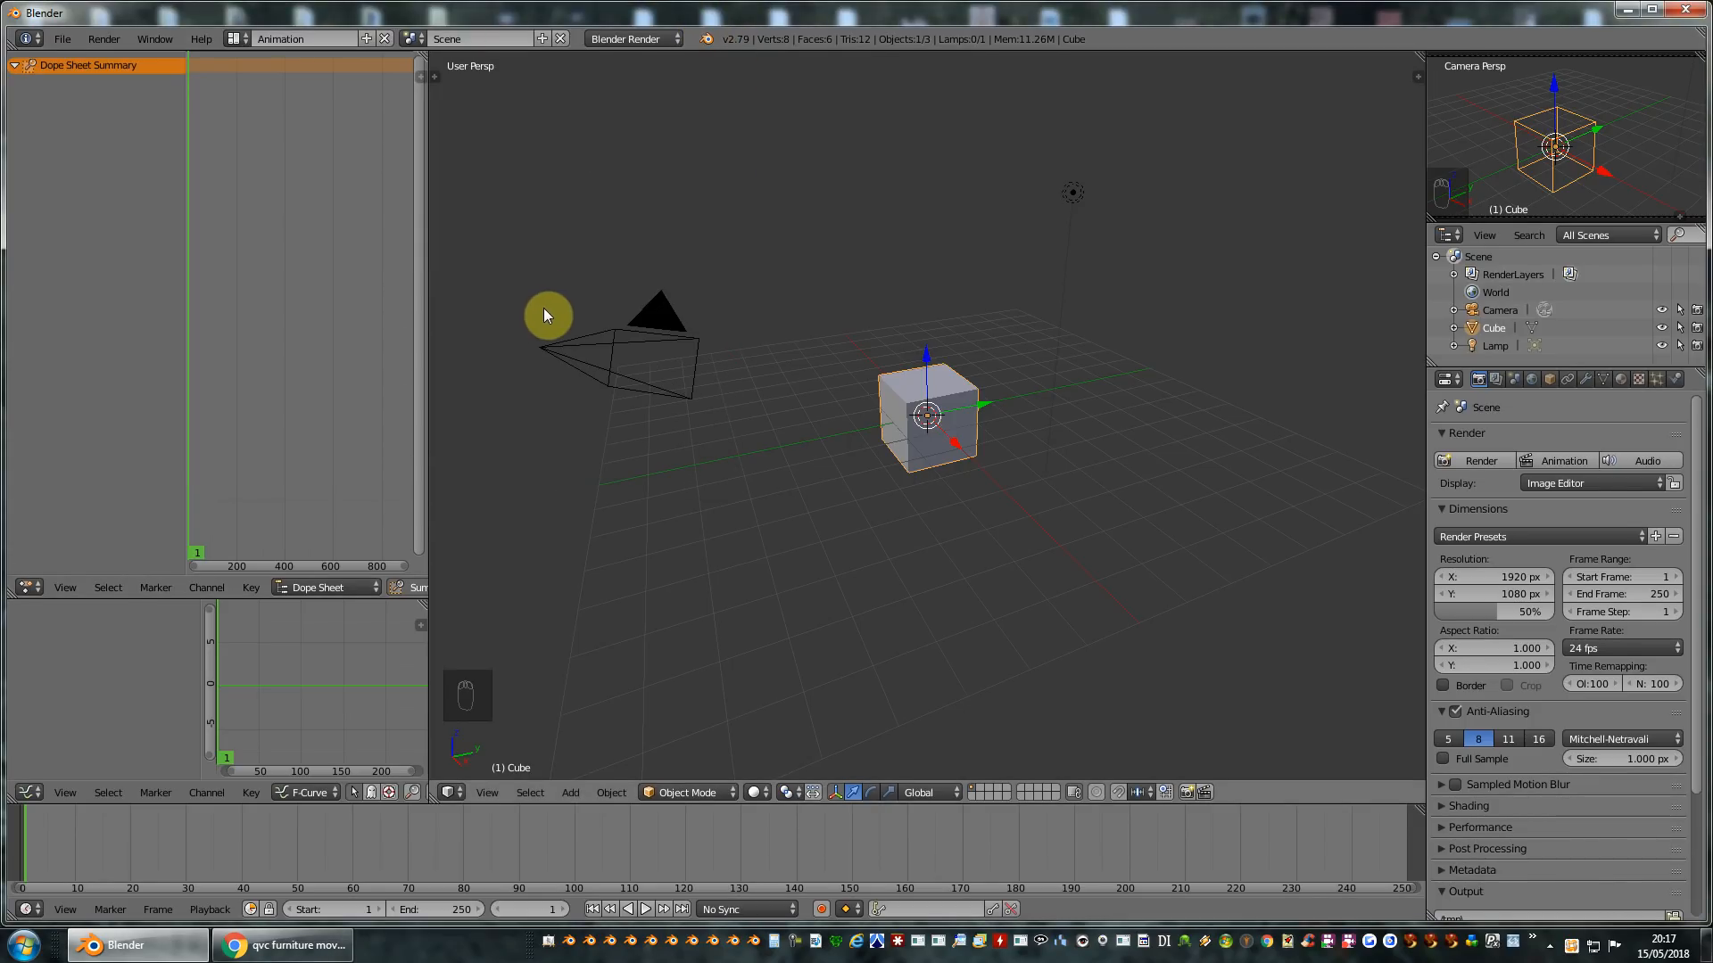
# Delete the default cube and the camera from the scene.
pyautogui.rightClick(933, 459)
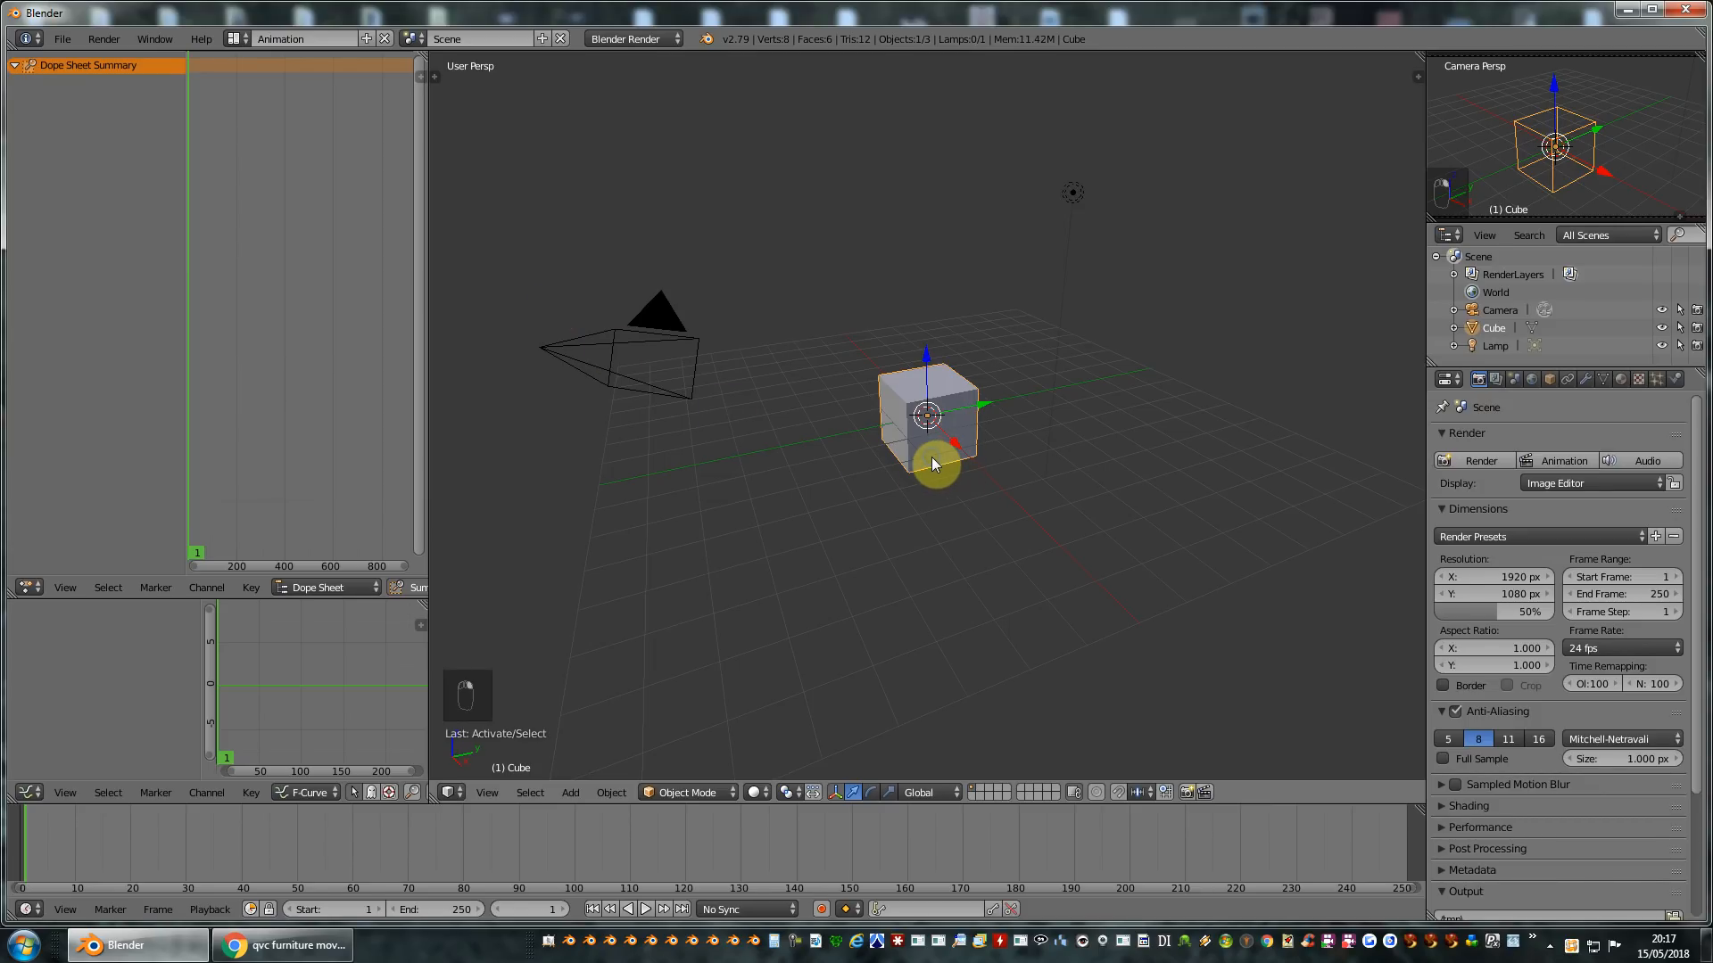
pyautogui.keyDown('shift'); pyautogui.rightClick(628, 353); pyautogui.keyUp('shift')
pyautogui.press('Delete')
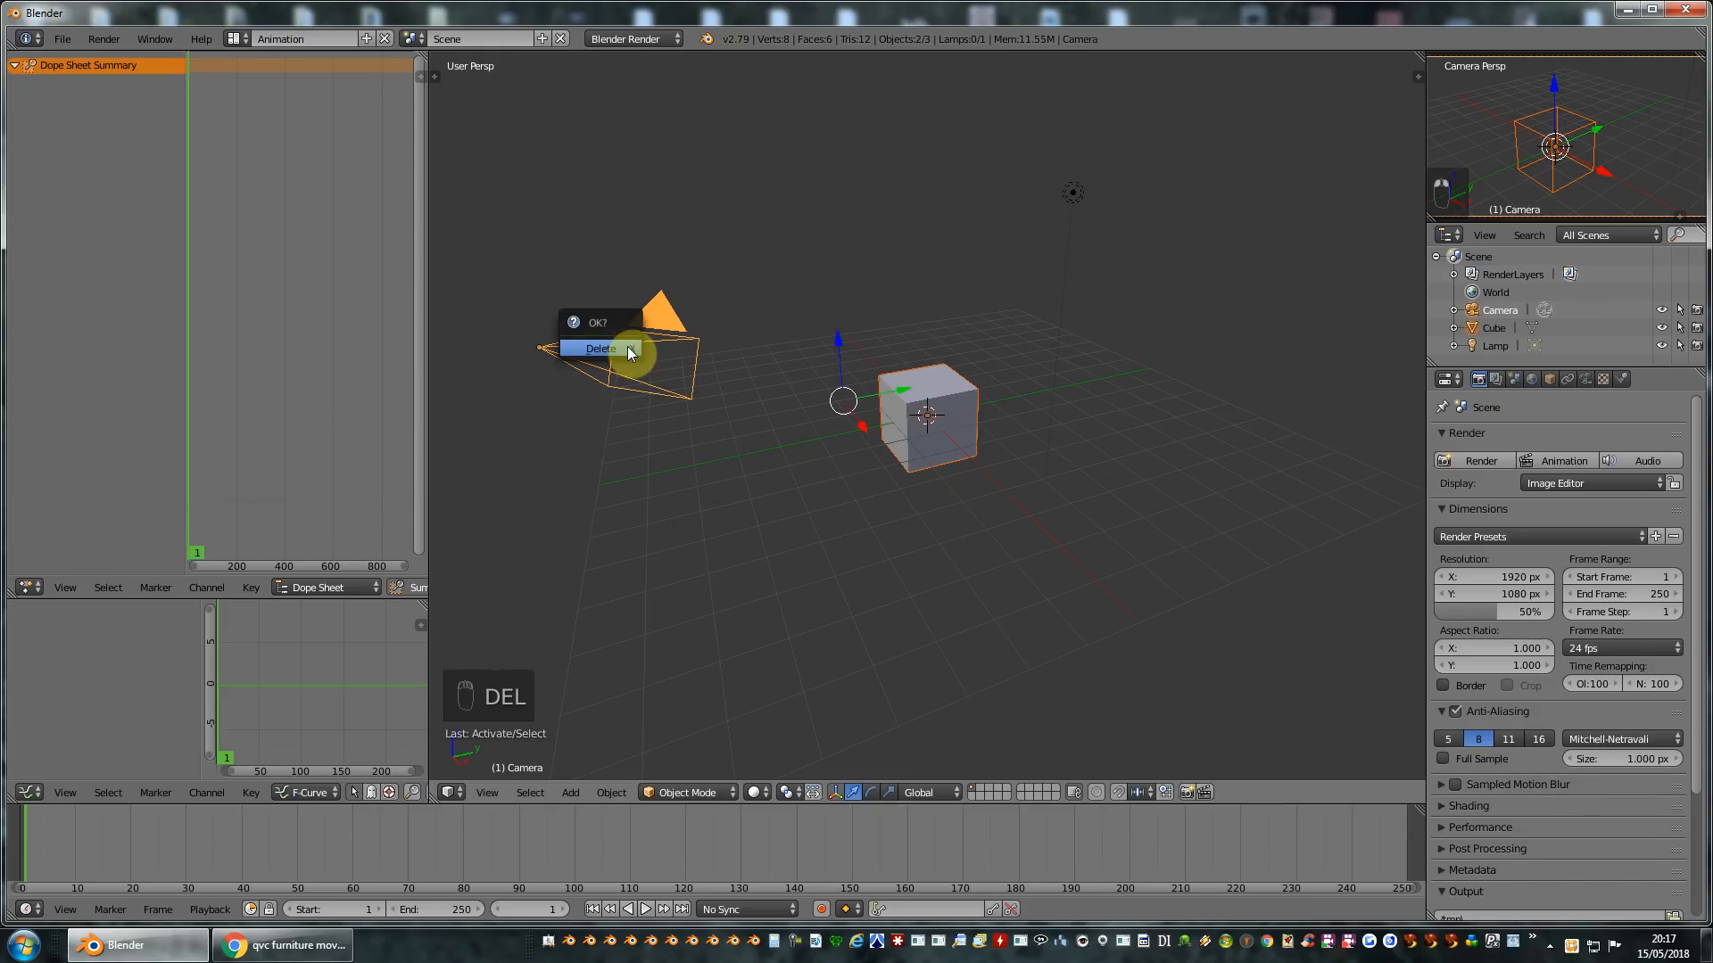
pyautogui.click(624, 345)
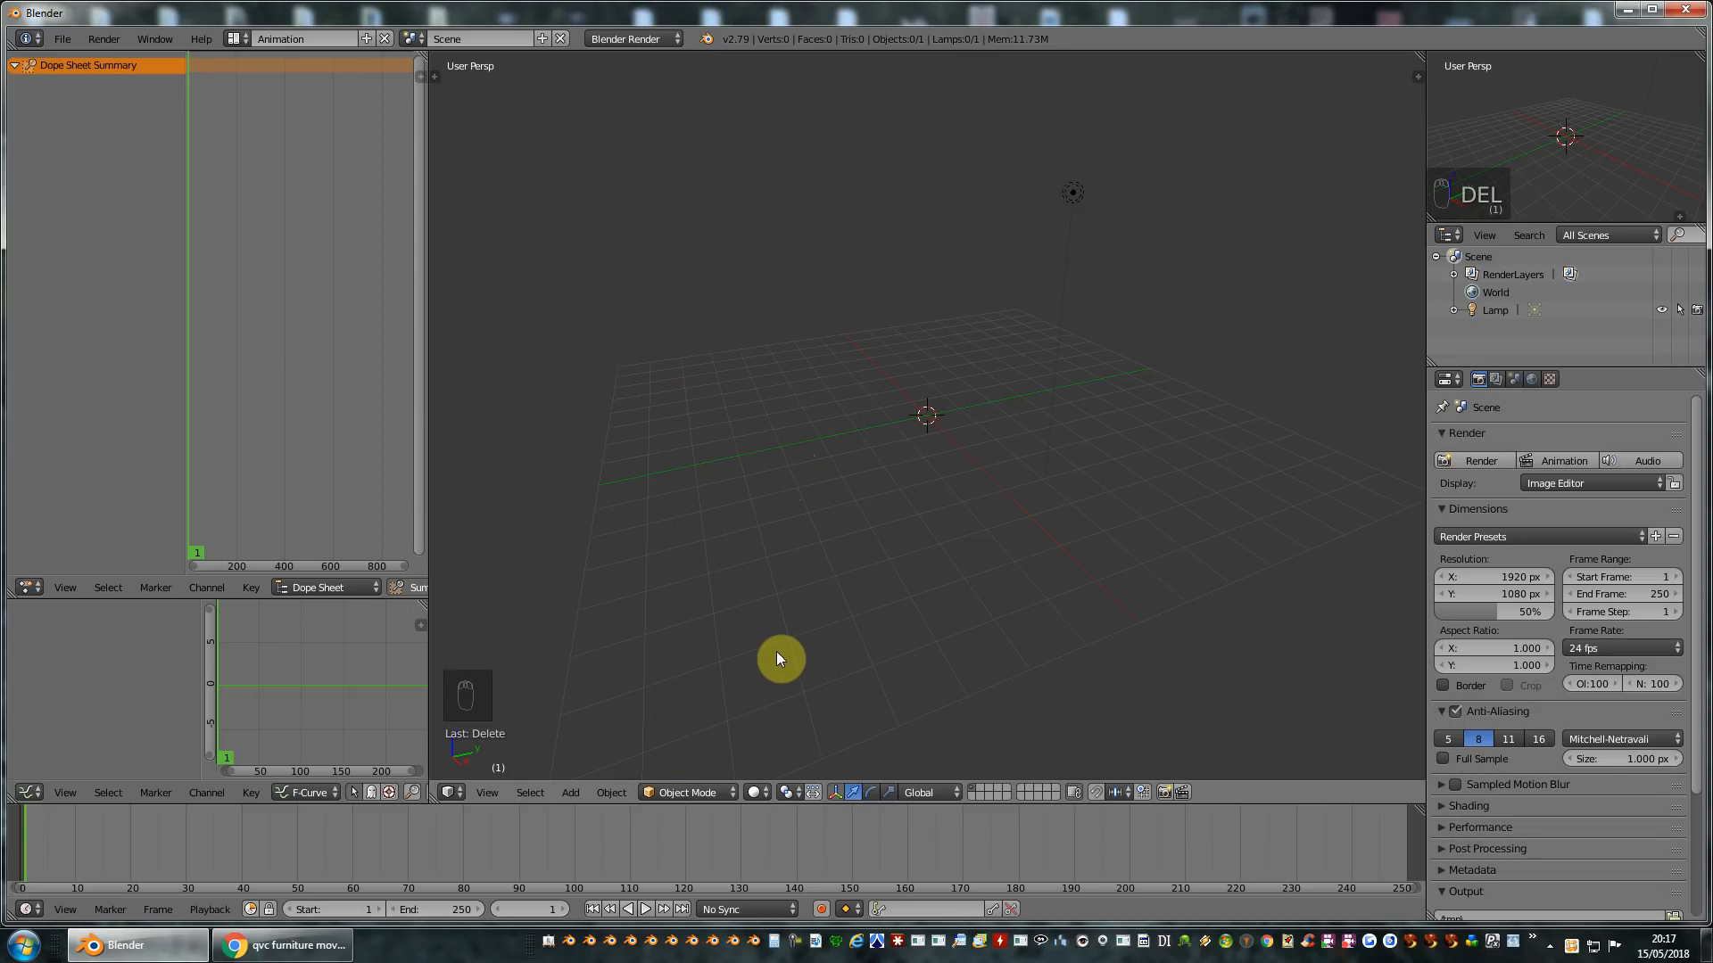
# Add a basic Avastar character at the scene origin, working in front orthographic view.
pyautogui.press('KP_5')
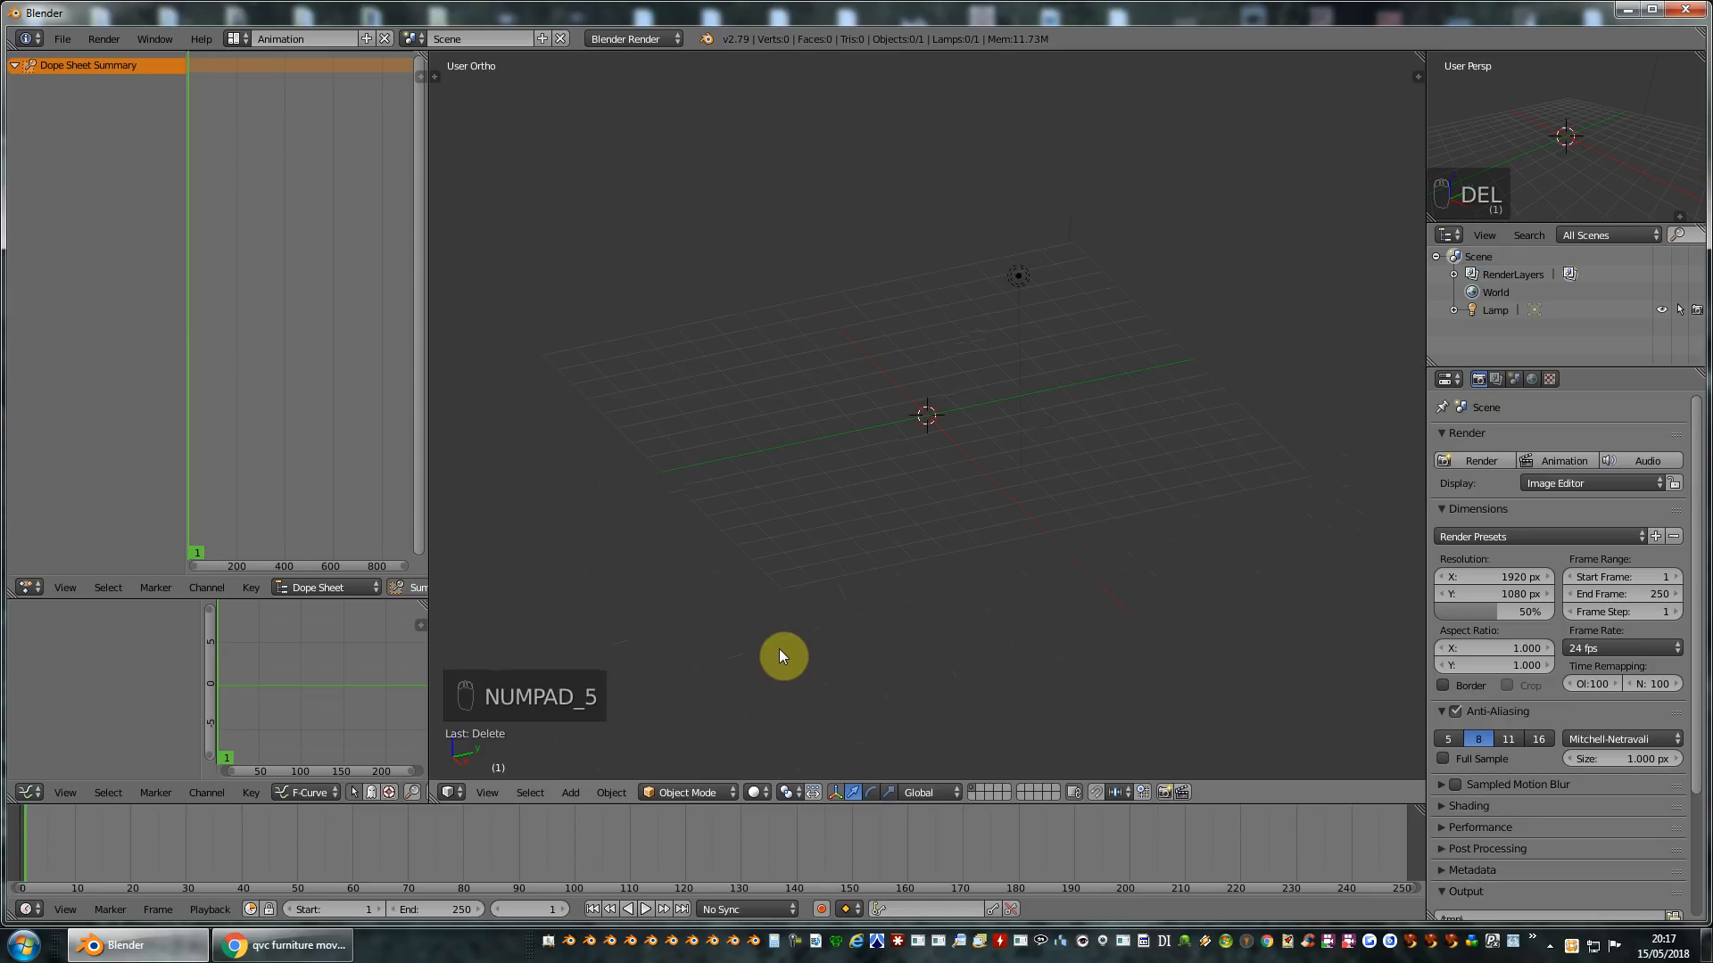
pyautogui.press('KP_1')
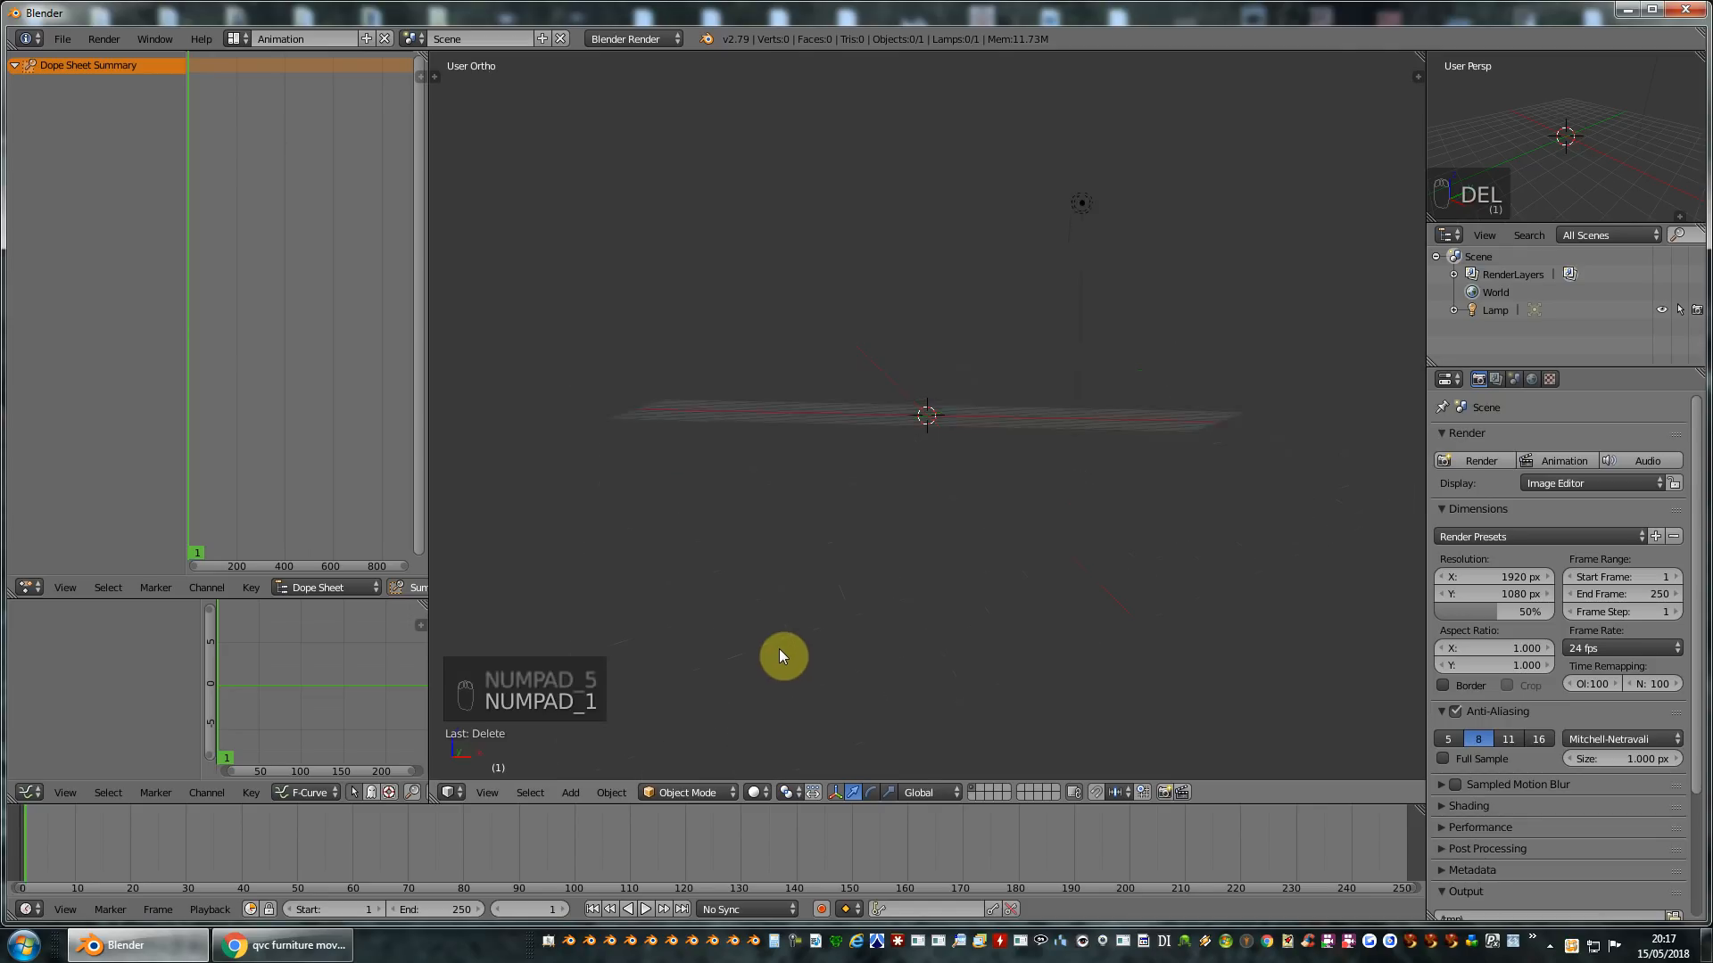
pyautogui.keyDown('shift'); pyautogui.moveTo(805, 688); pyautogui.dragTo(758, 732, button='middle'); pyautogui.keyUp('shift')
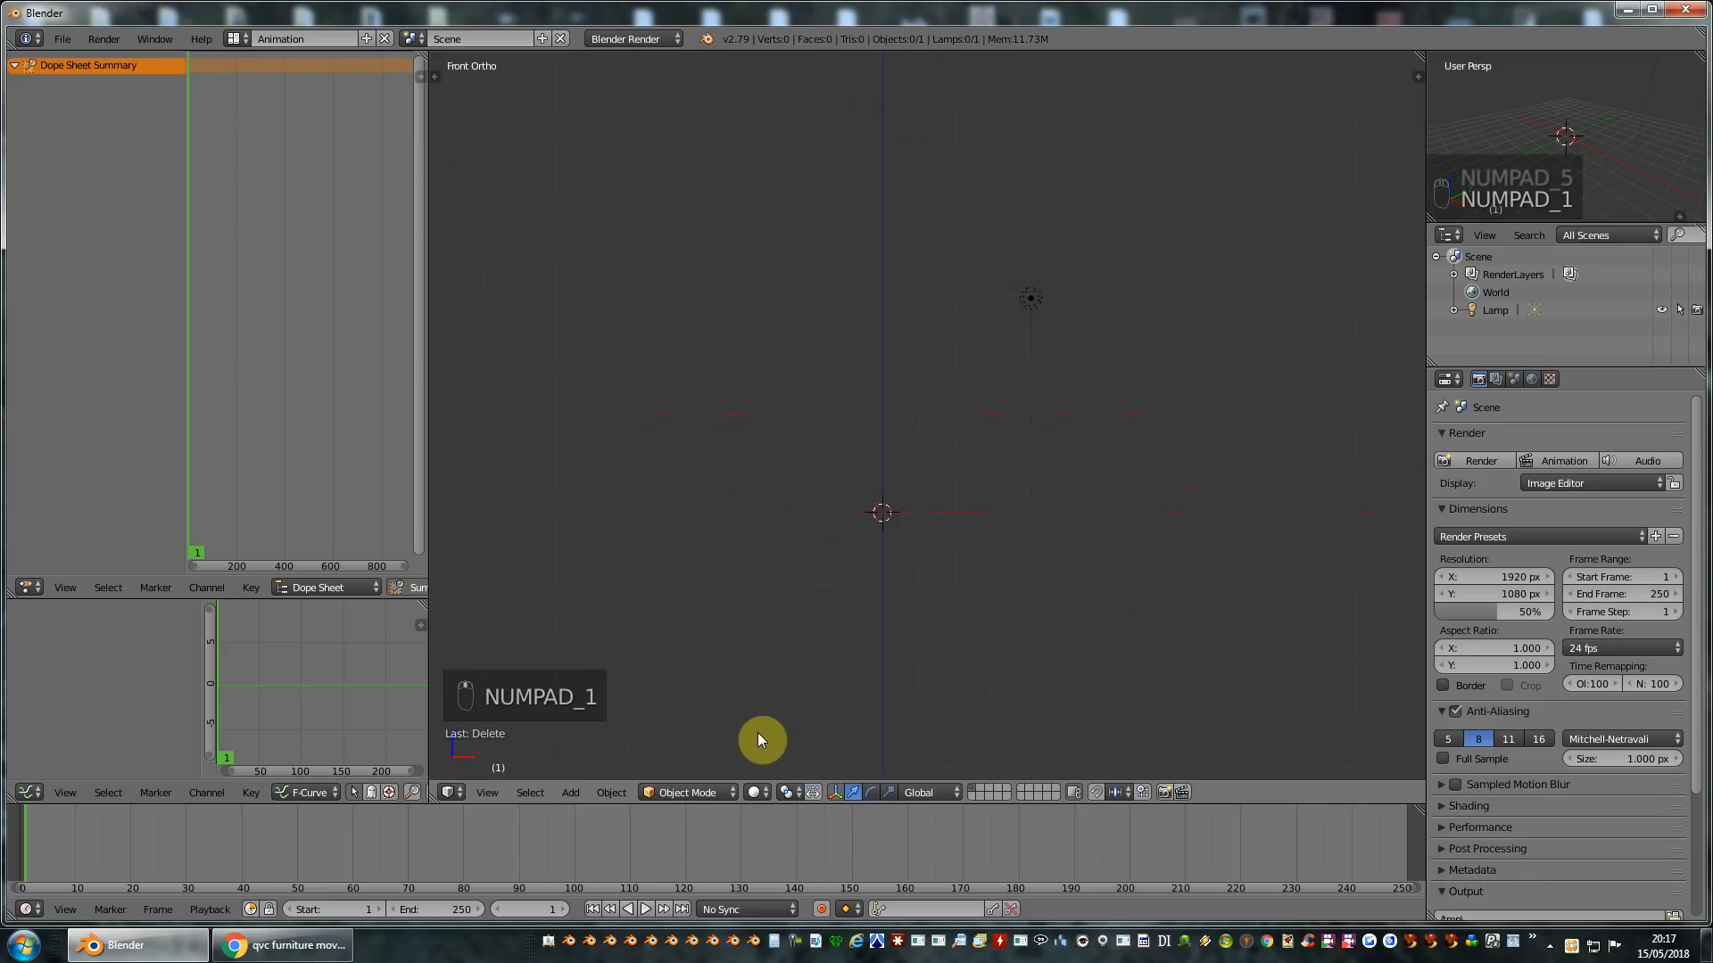
pyautogui.scroll(3, 844, 726)
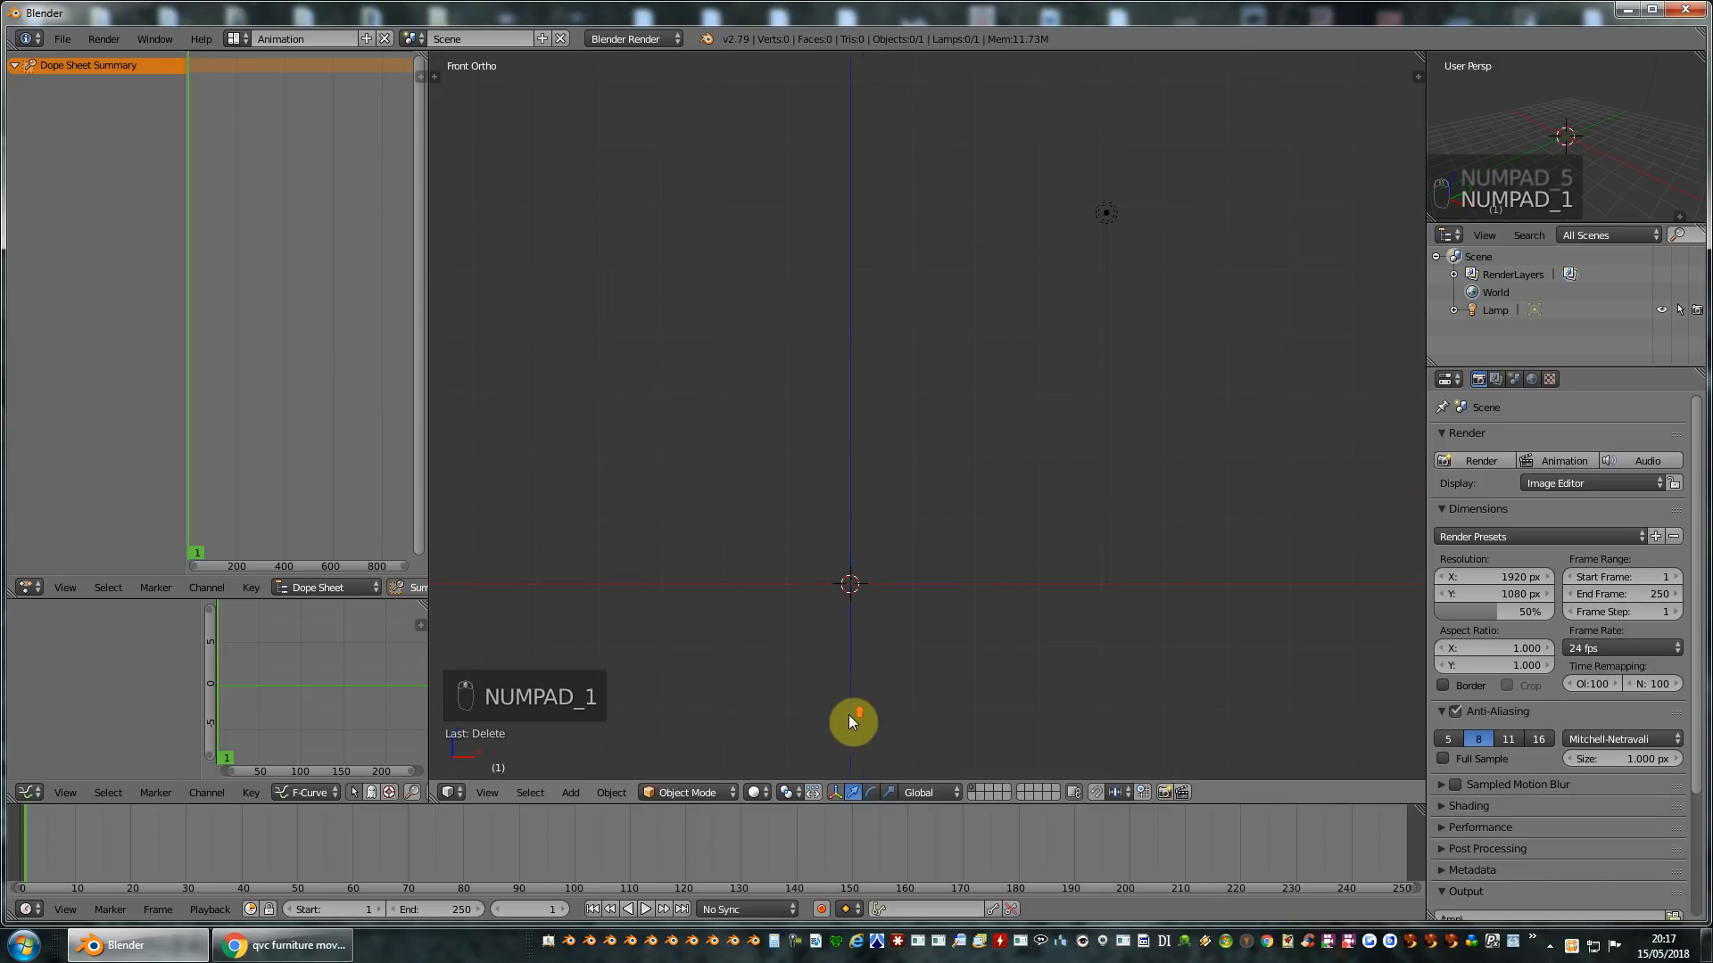
pyautogui.click(571, 794)
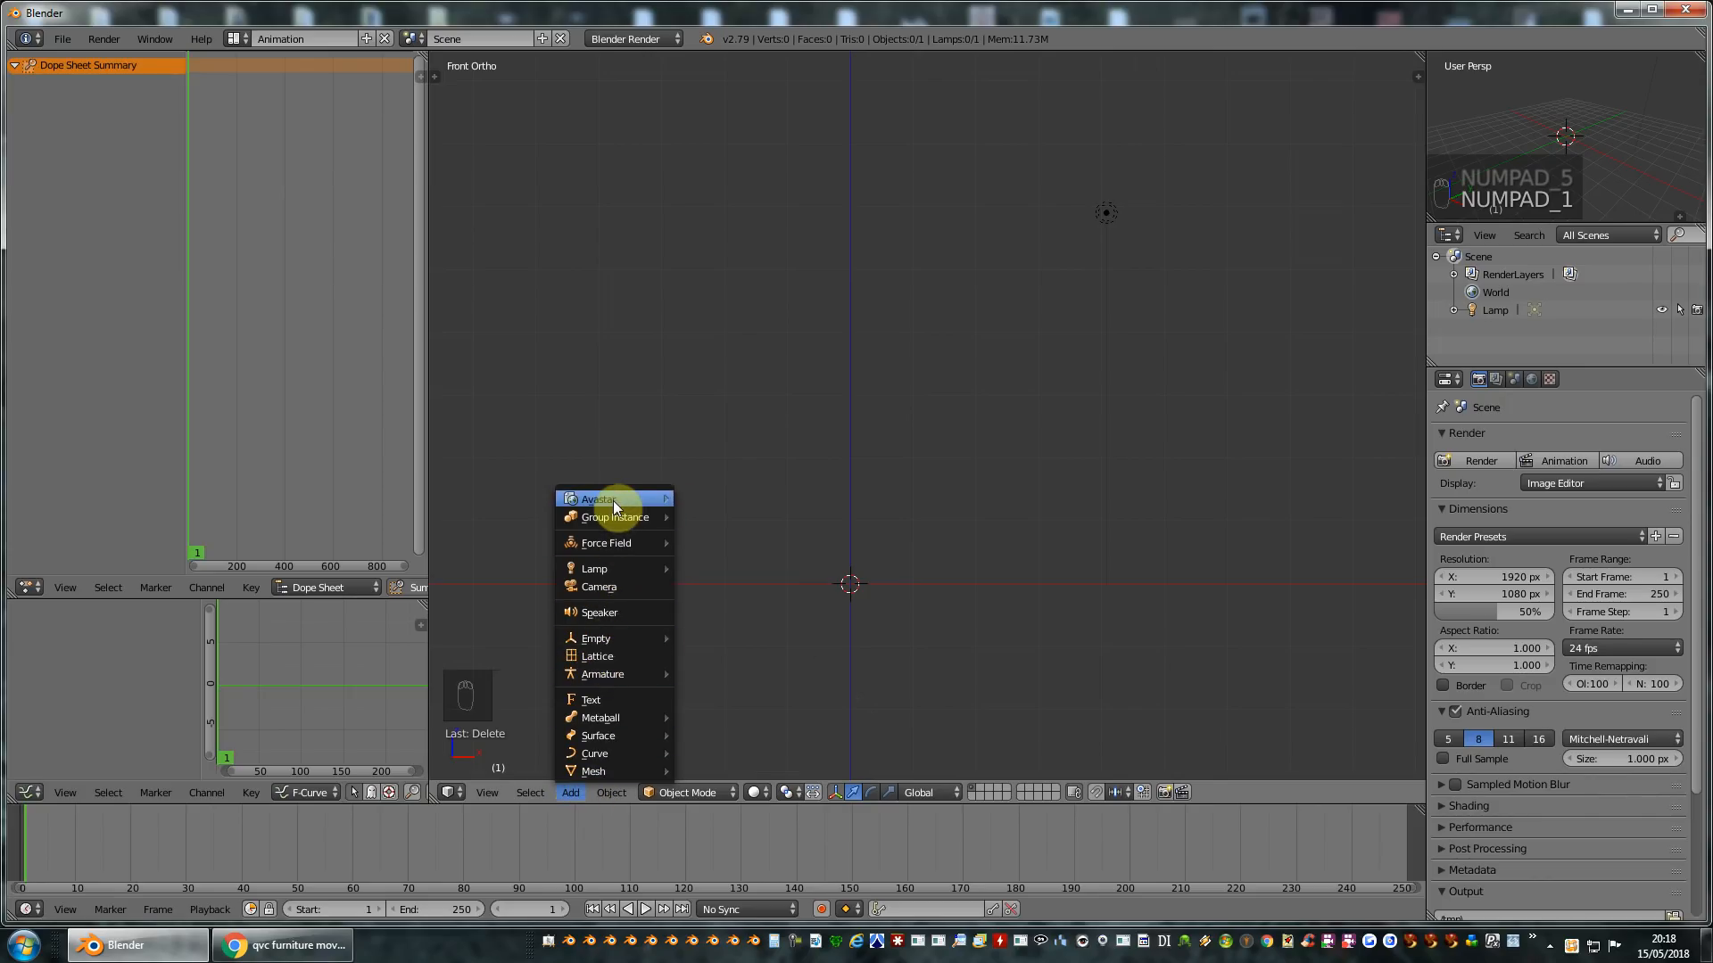
pyautogui.moveTo(613, 501)
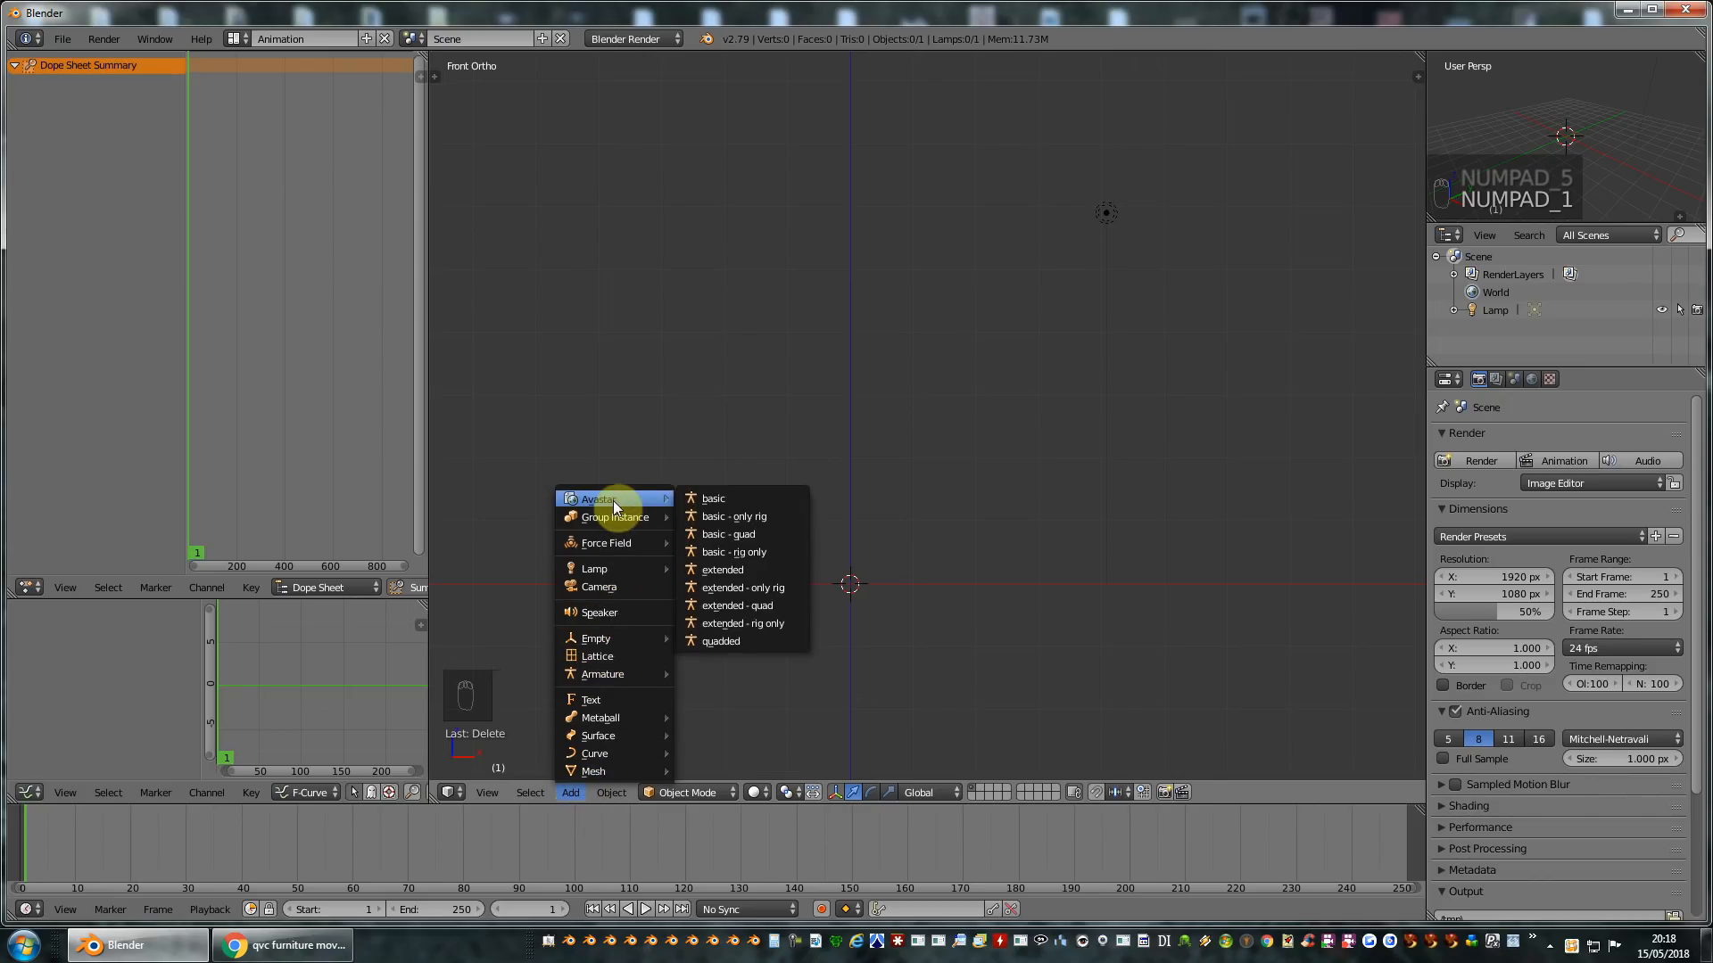
pyautogui.click(726, 497)
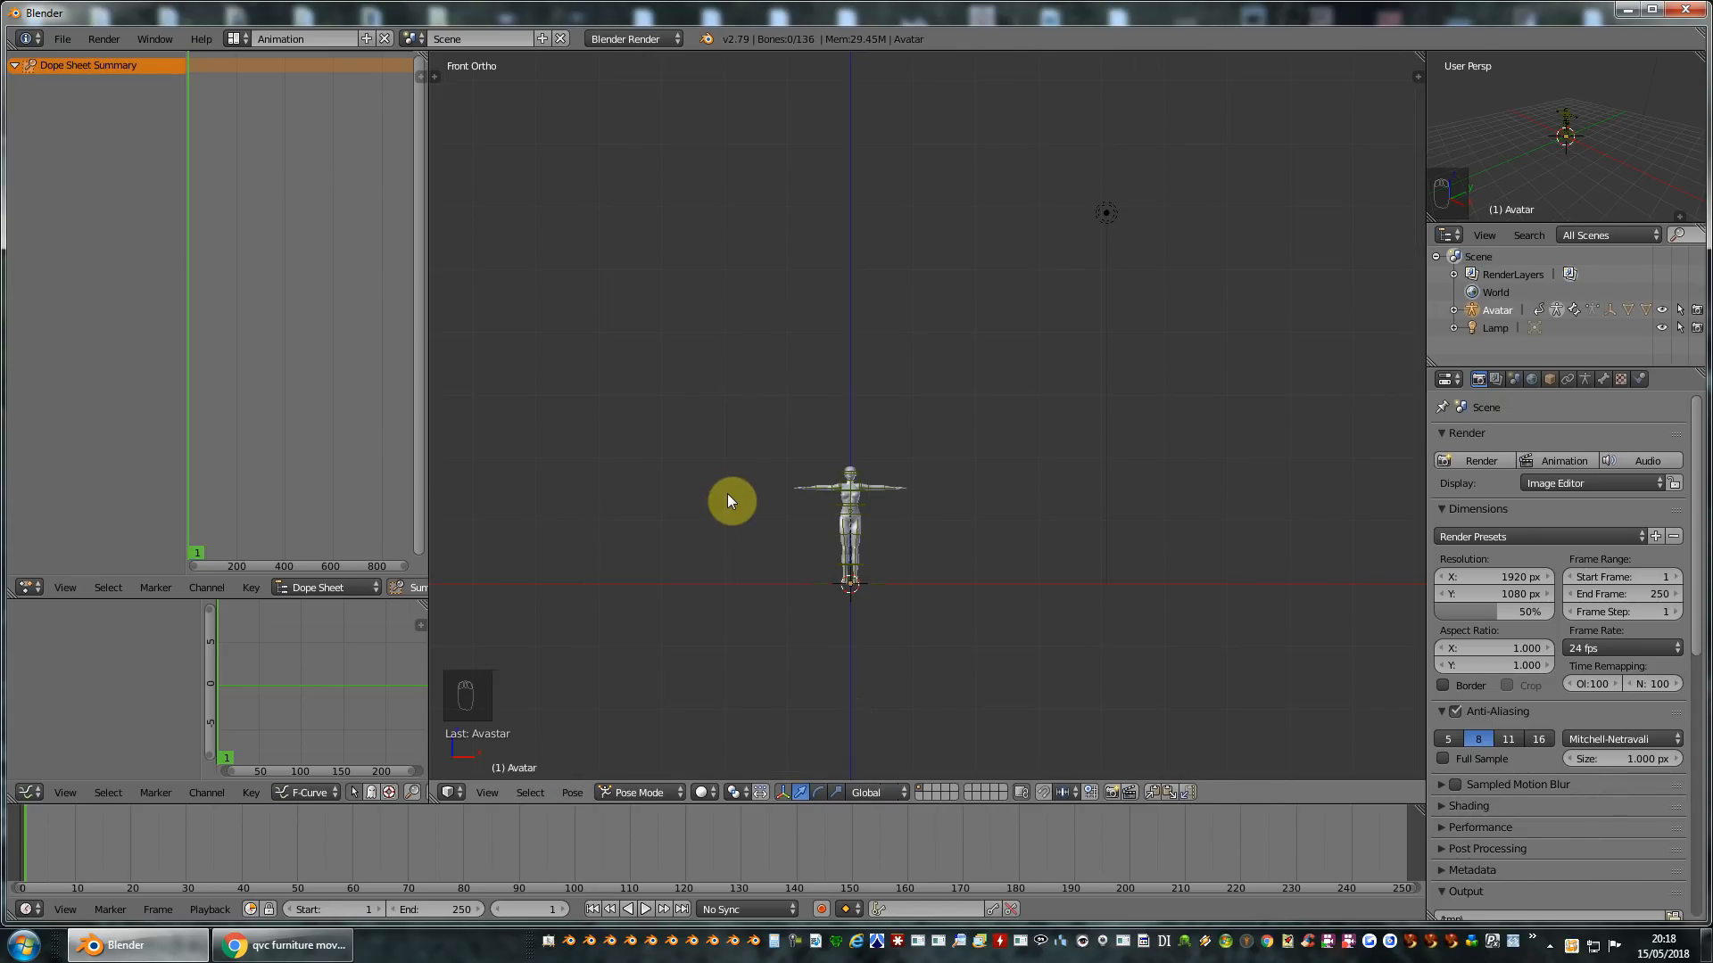
# Show the 3D view's tool shelf beside the avatar and widen it slightly.
pyautogui.scroll(2, 999, 618)
pyautogui.keyDown('shift'); pyautogui.moveTo(979, 634); pyautogui.dragTo(1065, 460, button='middle'); pyautogui.keyUp('shift')
pyautogui.scroll(5, 1022, 493)
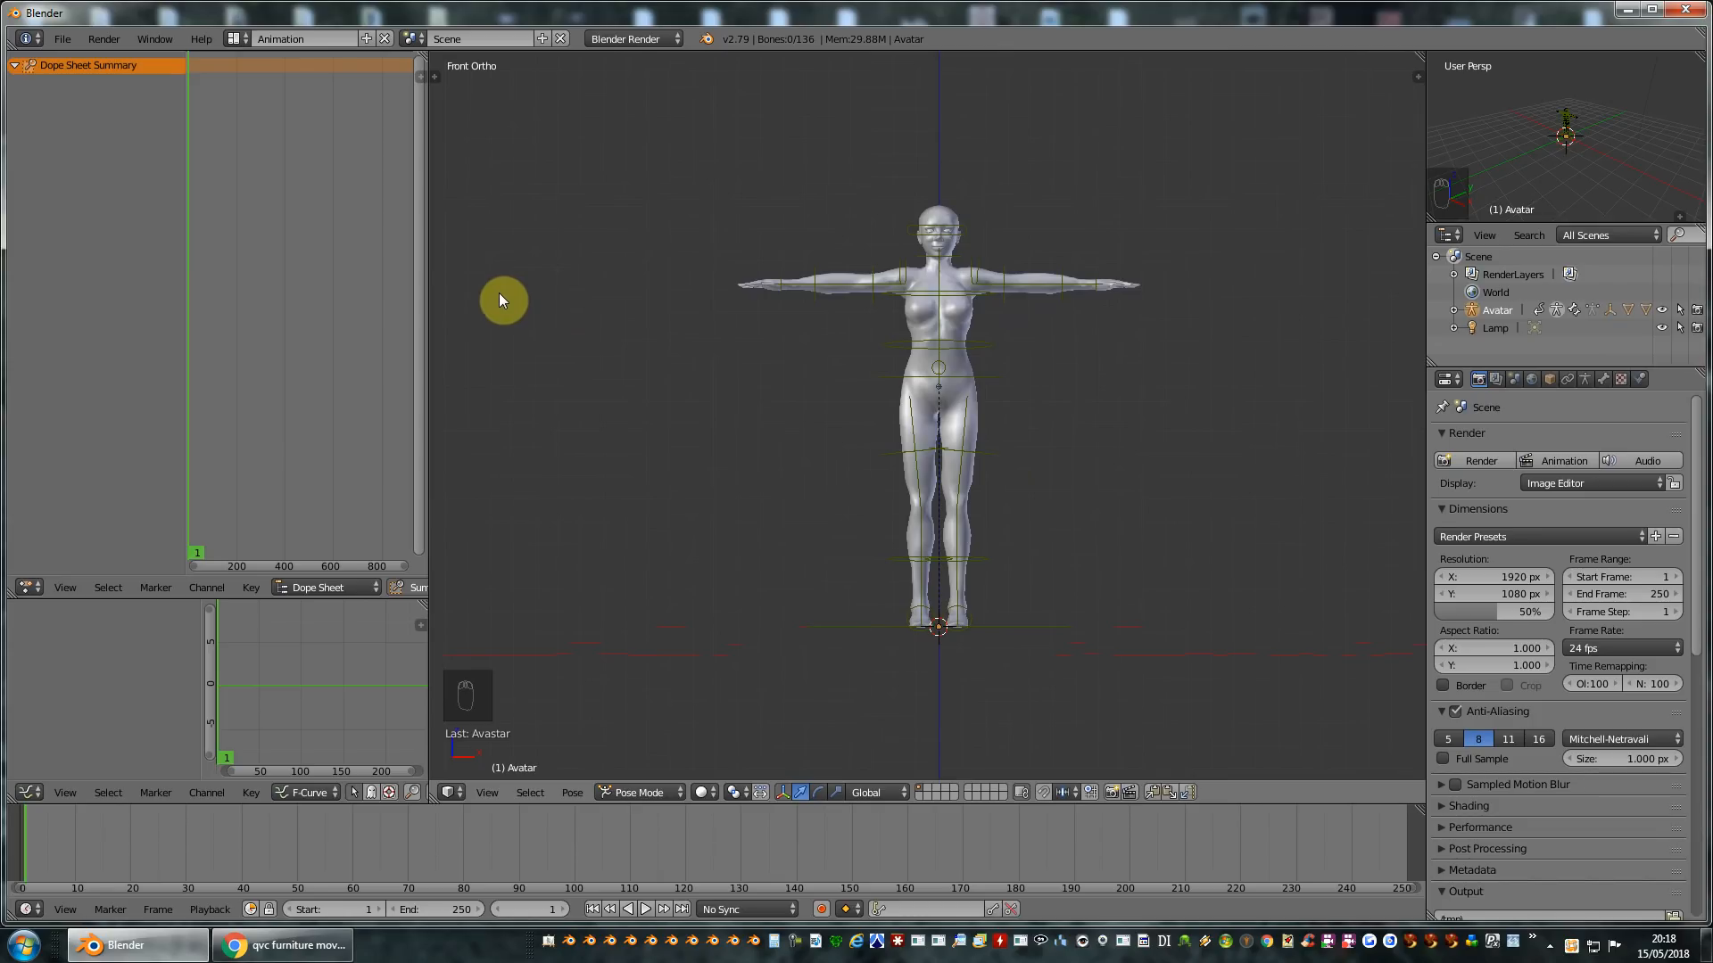
pyautogui.press('t')
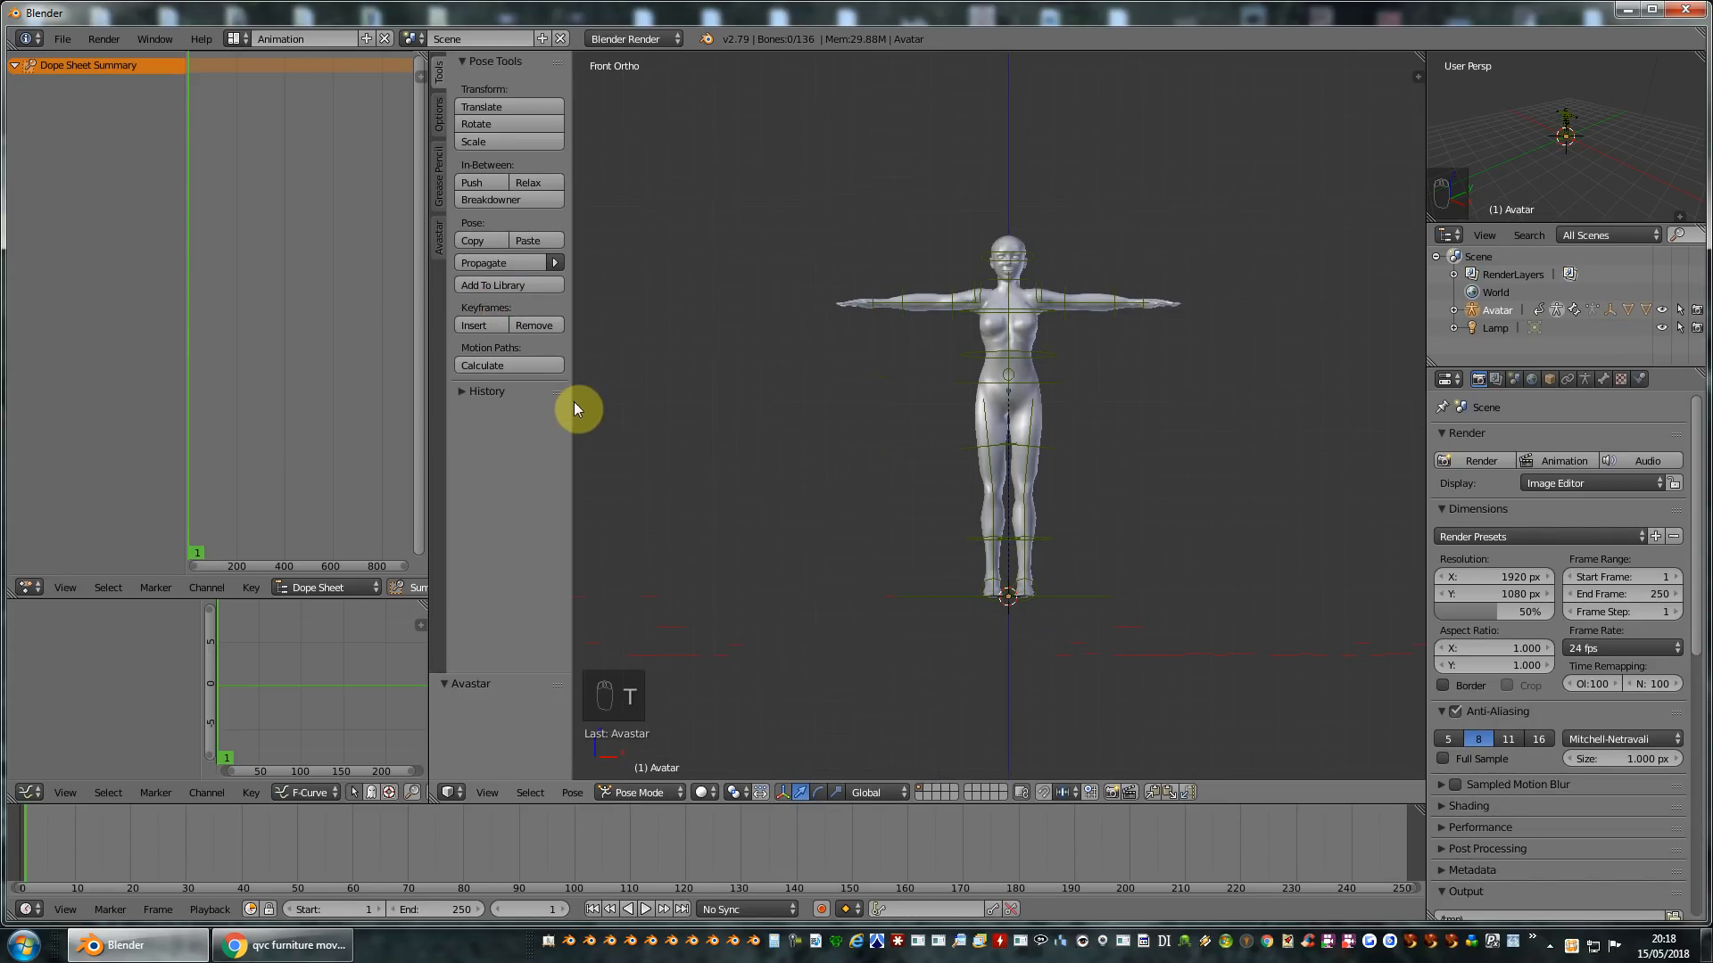
pyautogui.moveTo(571, 394); pyautogui.dragTo(625, 384)
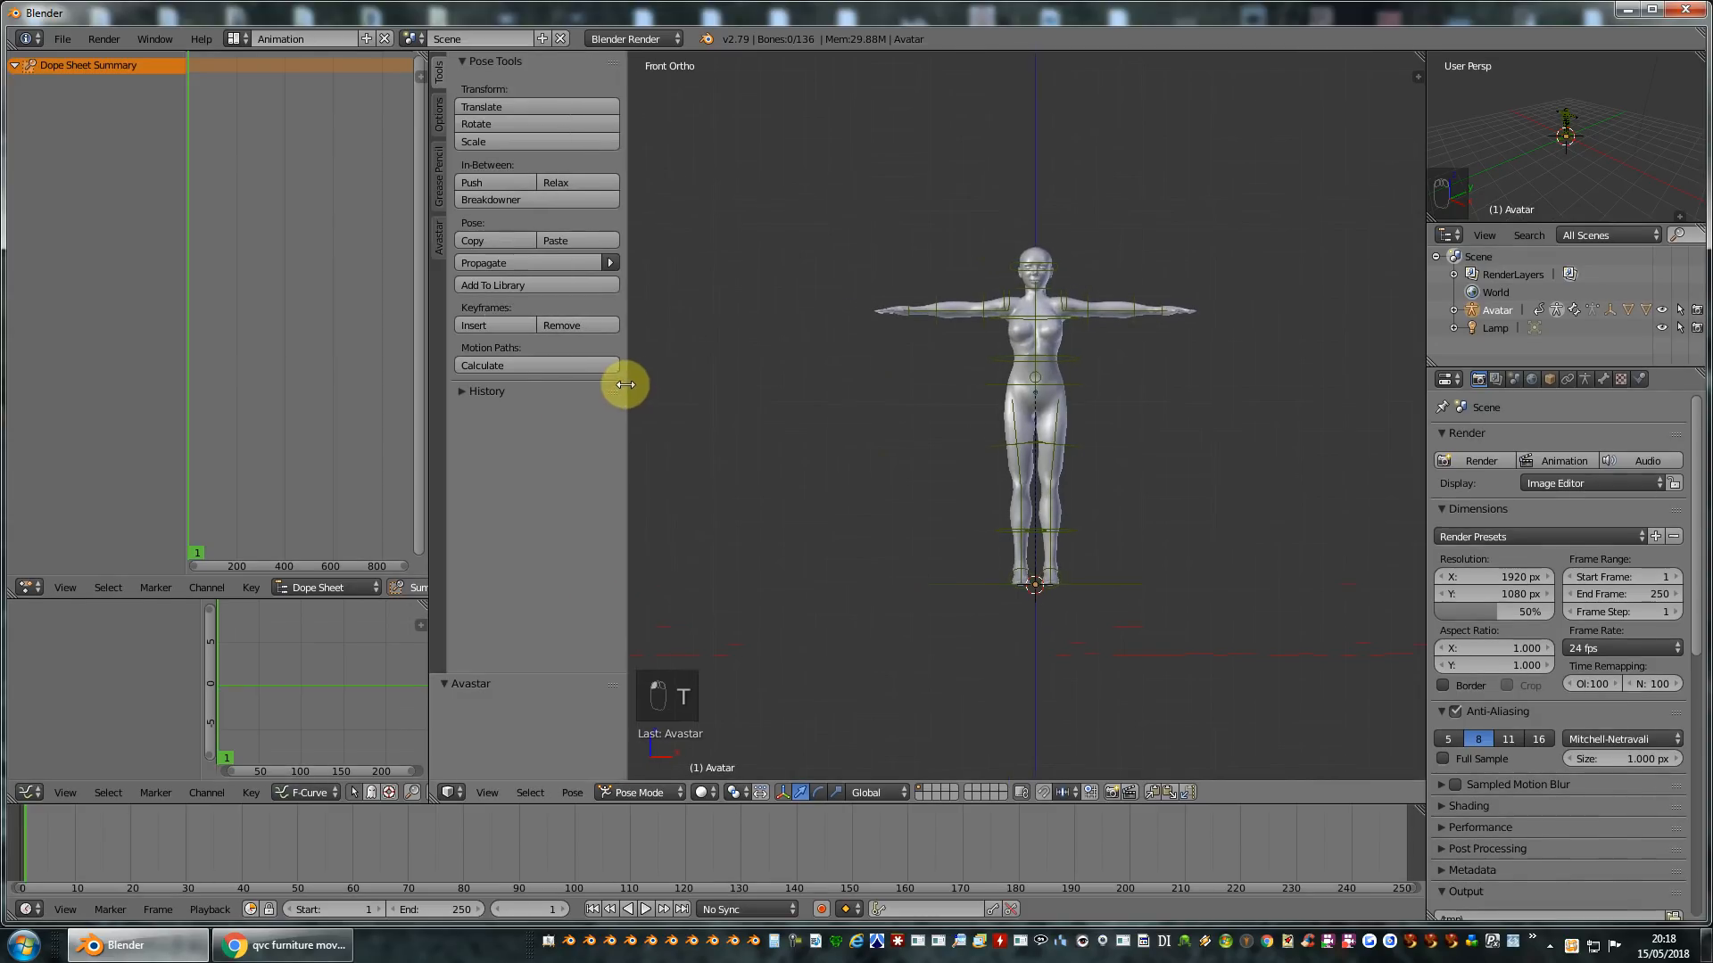
# Show the Avastar tools and apply the Pose & Animate workflow preset to the avatar.
pyautogui.click(441, 258)
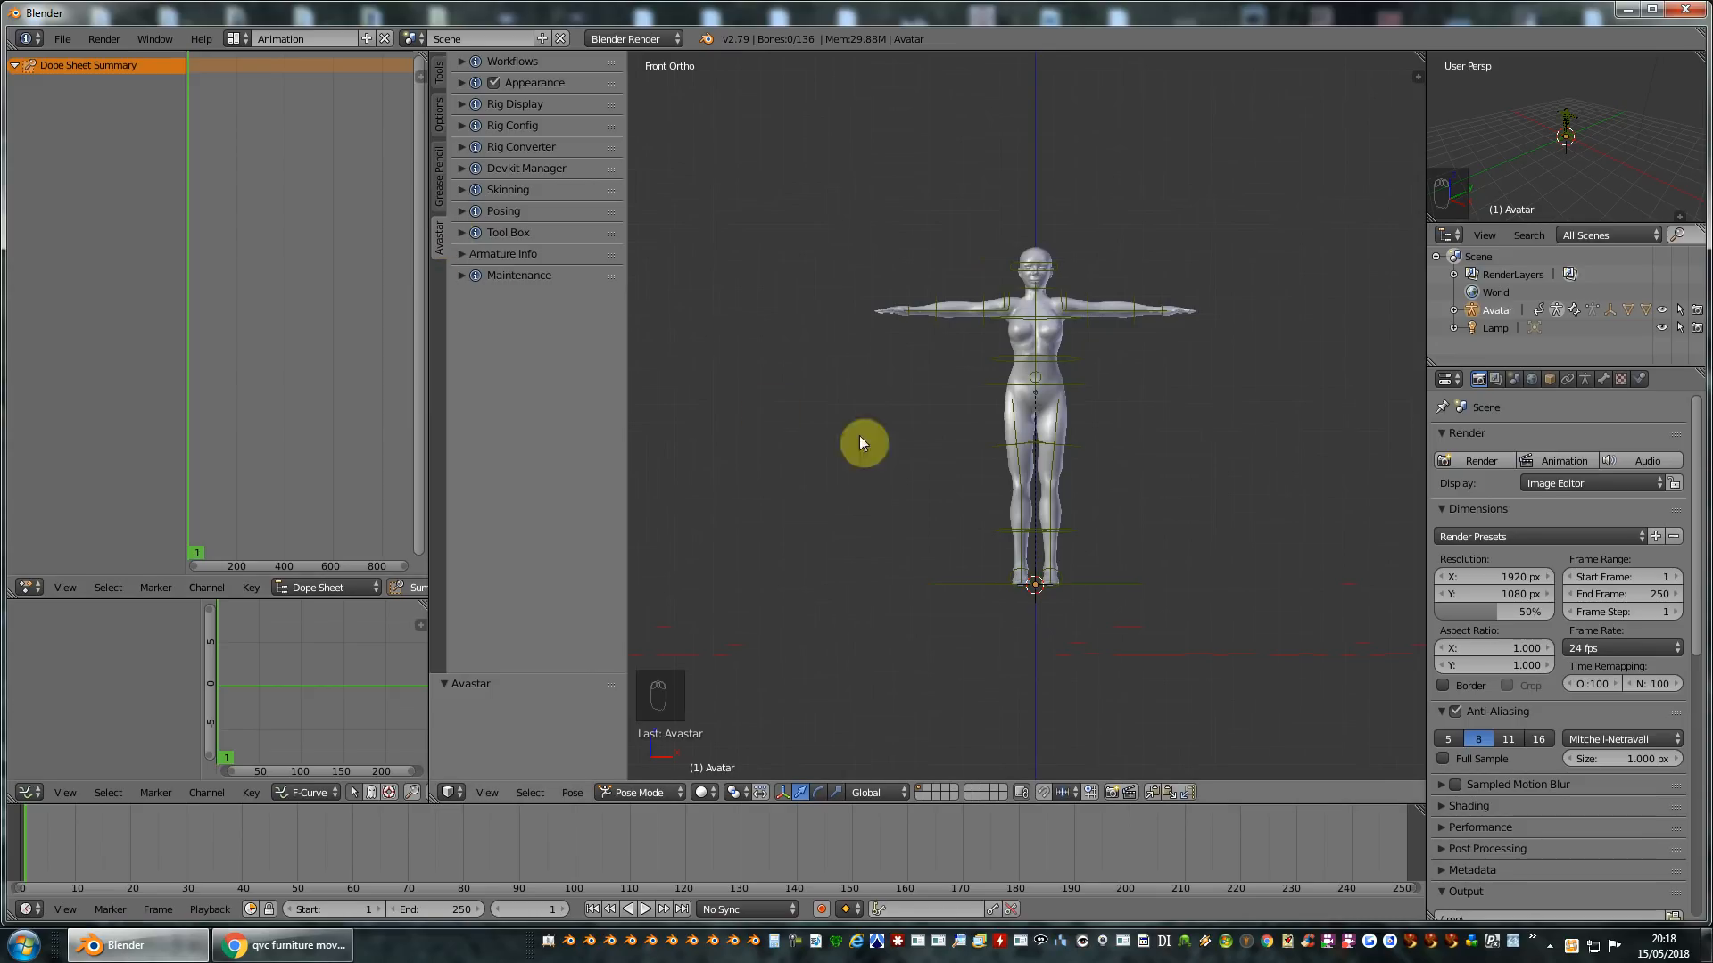
pyautogui.keyDown('shift'); pyautogui.moveTo(970, 473); pyautogui.dragTo(908, 474, button='middle'); pyautogui.keyUp('shift')
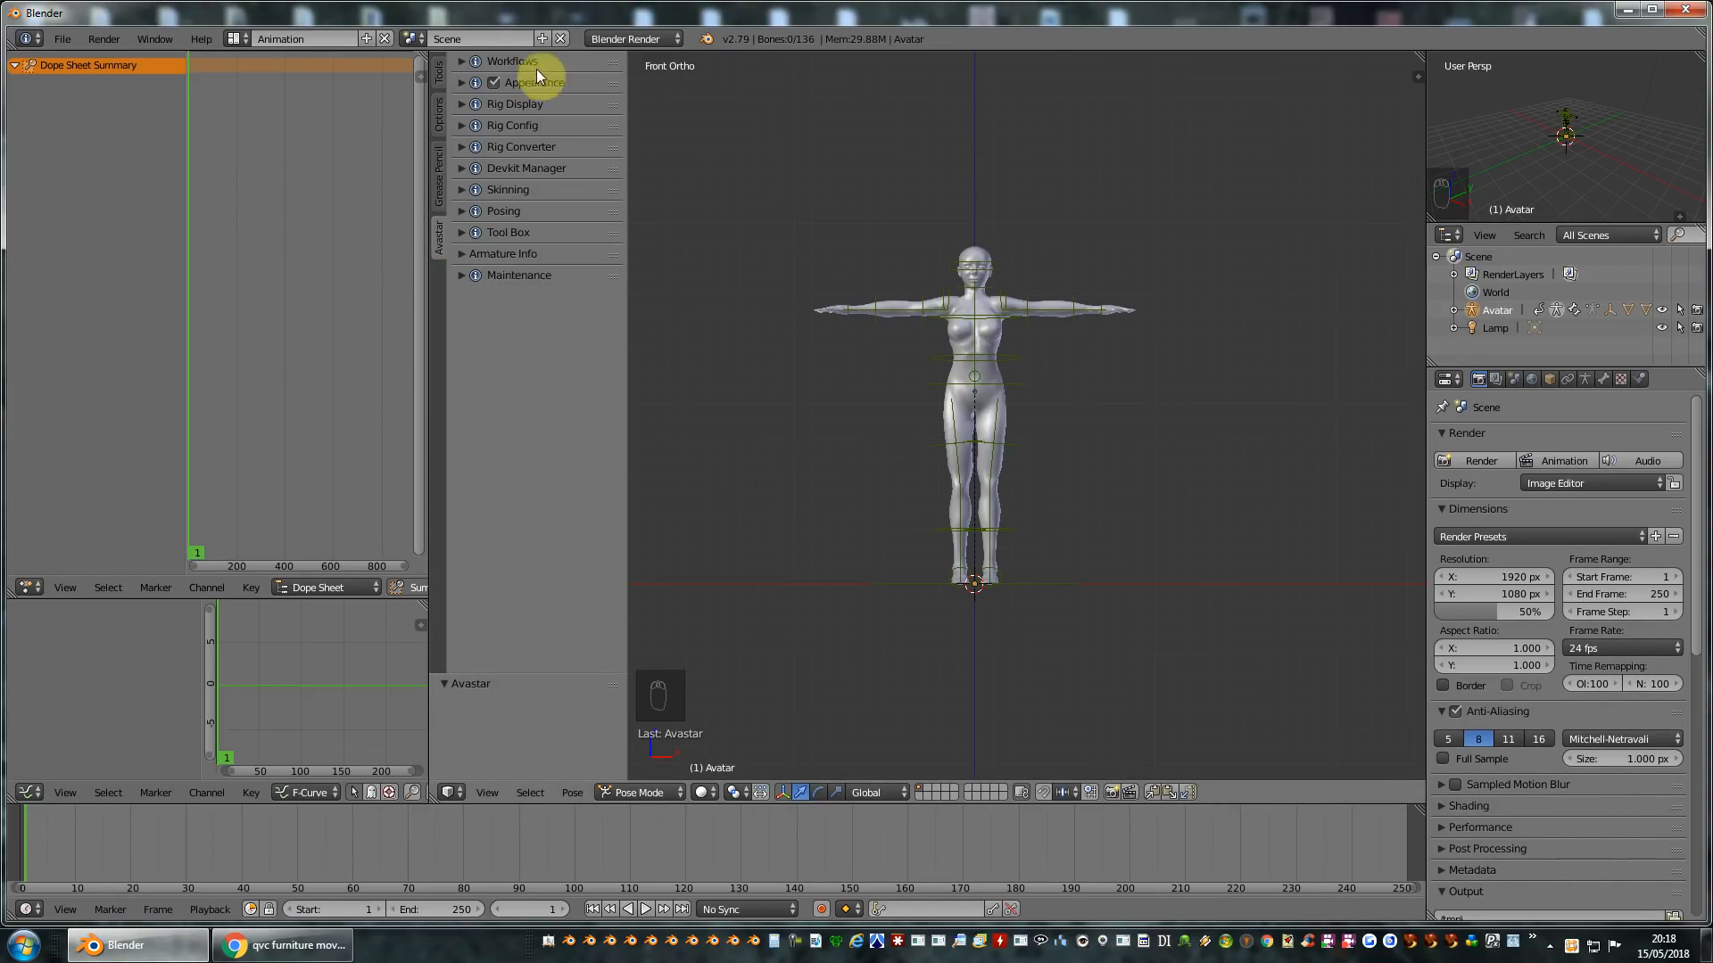
pyautogui.click(463, 62)
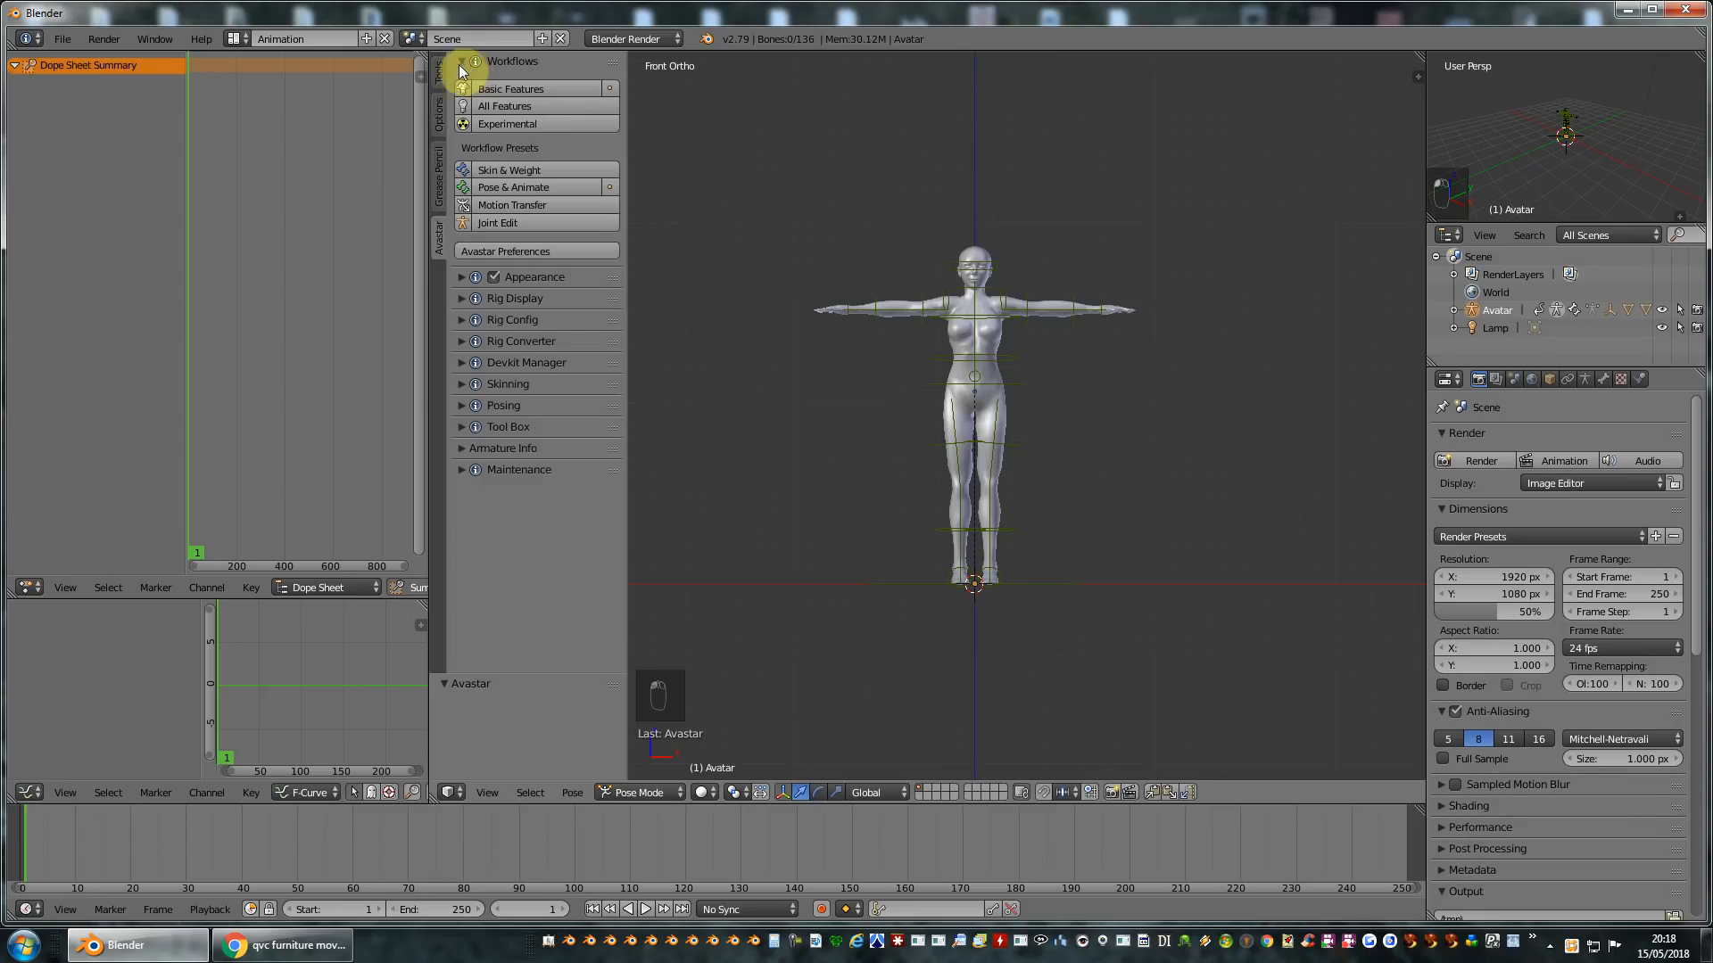
pyautogui.click(499, 191)
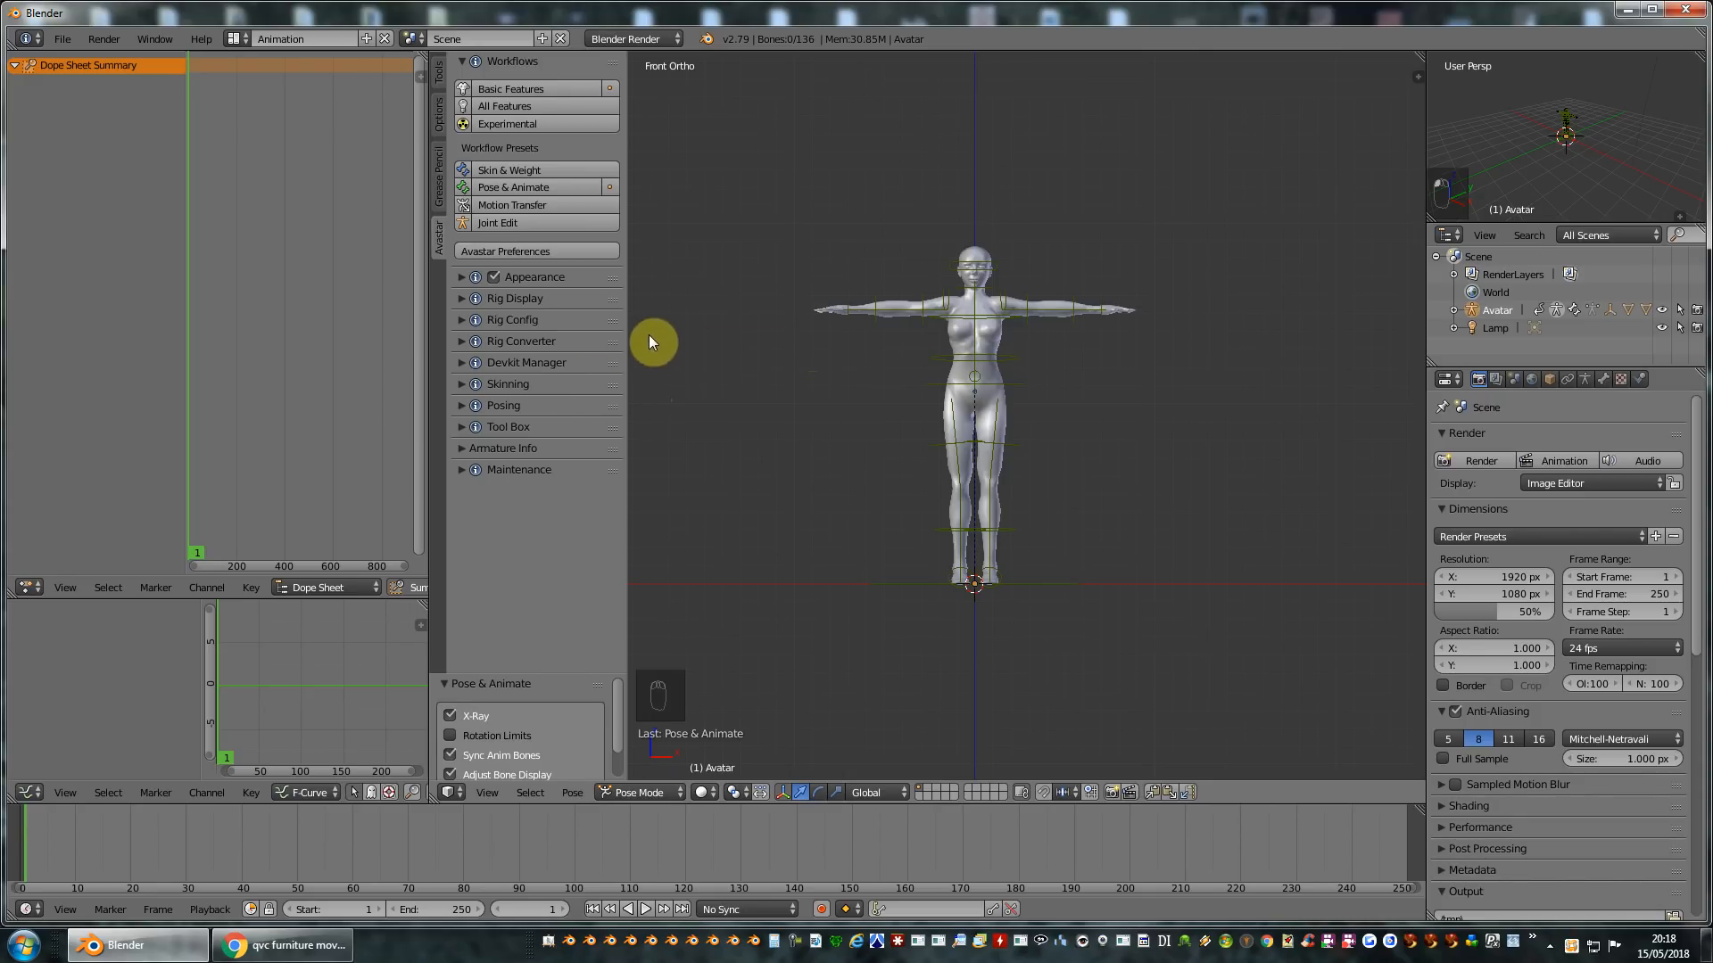
# Expand the Rig Display settings and hide the Origin bone group of the avatar's rig.
pyautogui.click(462, 298)
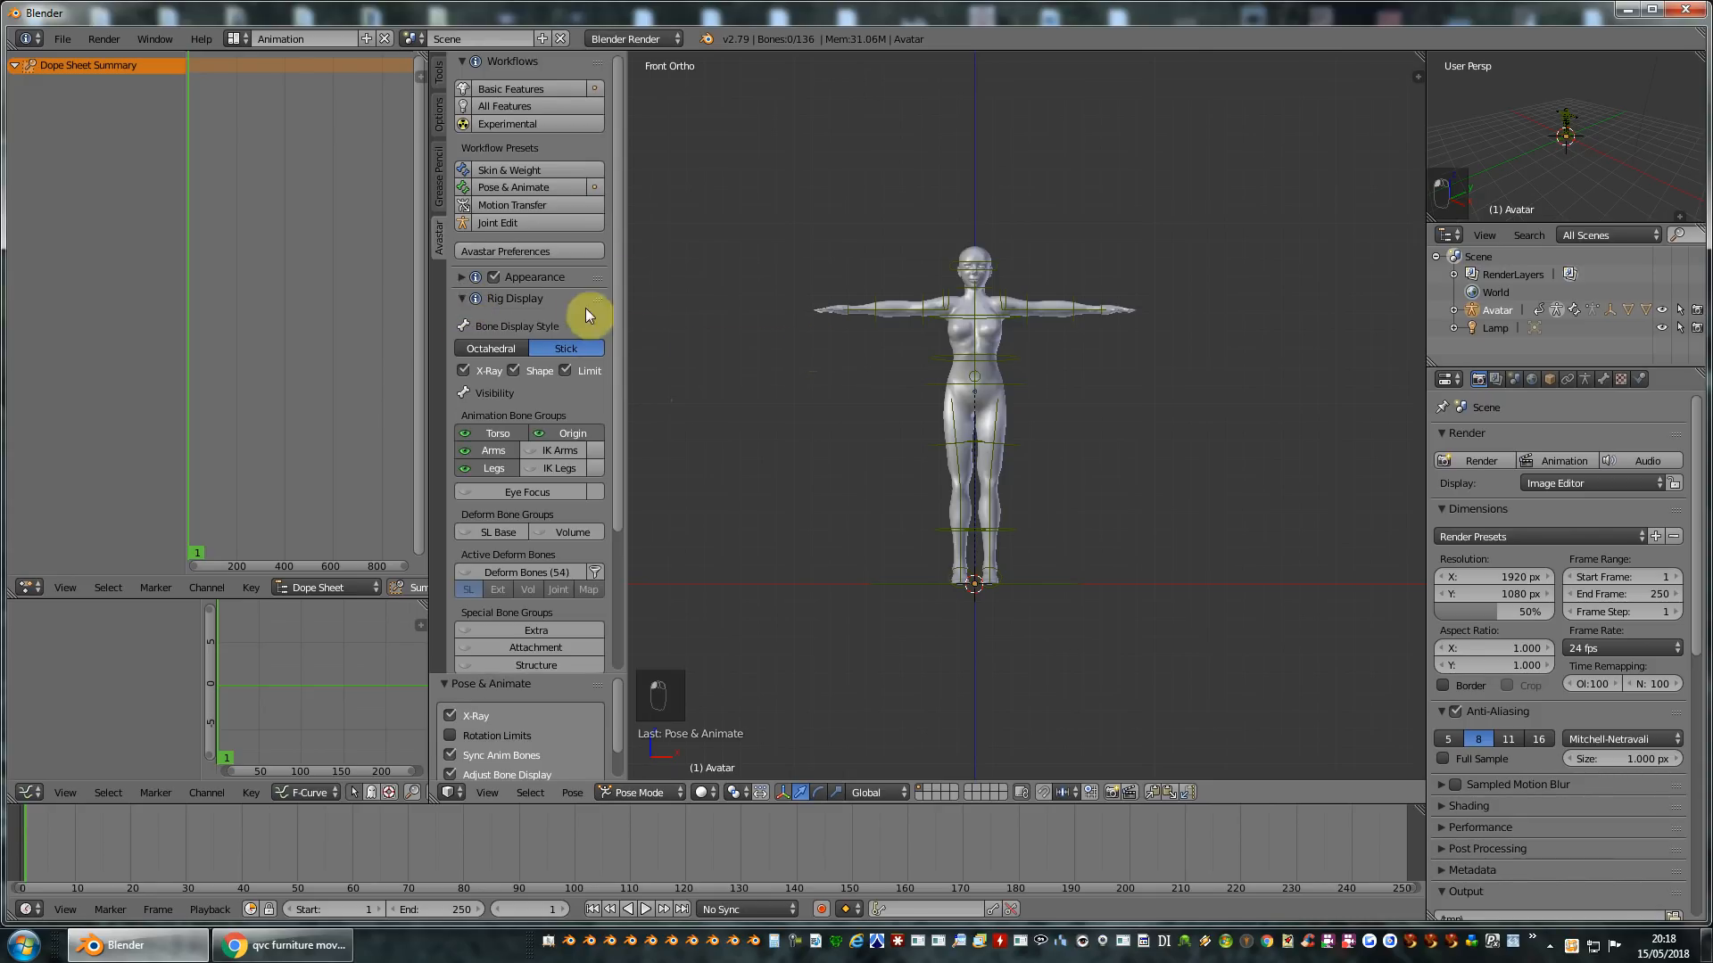
pyautogui.scroll(-5, 621, 239)
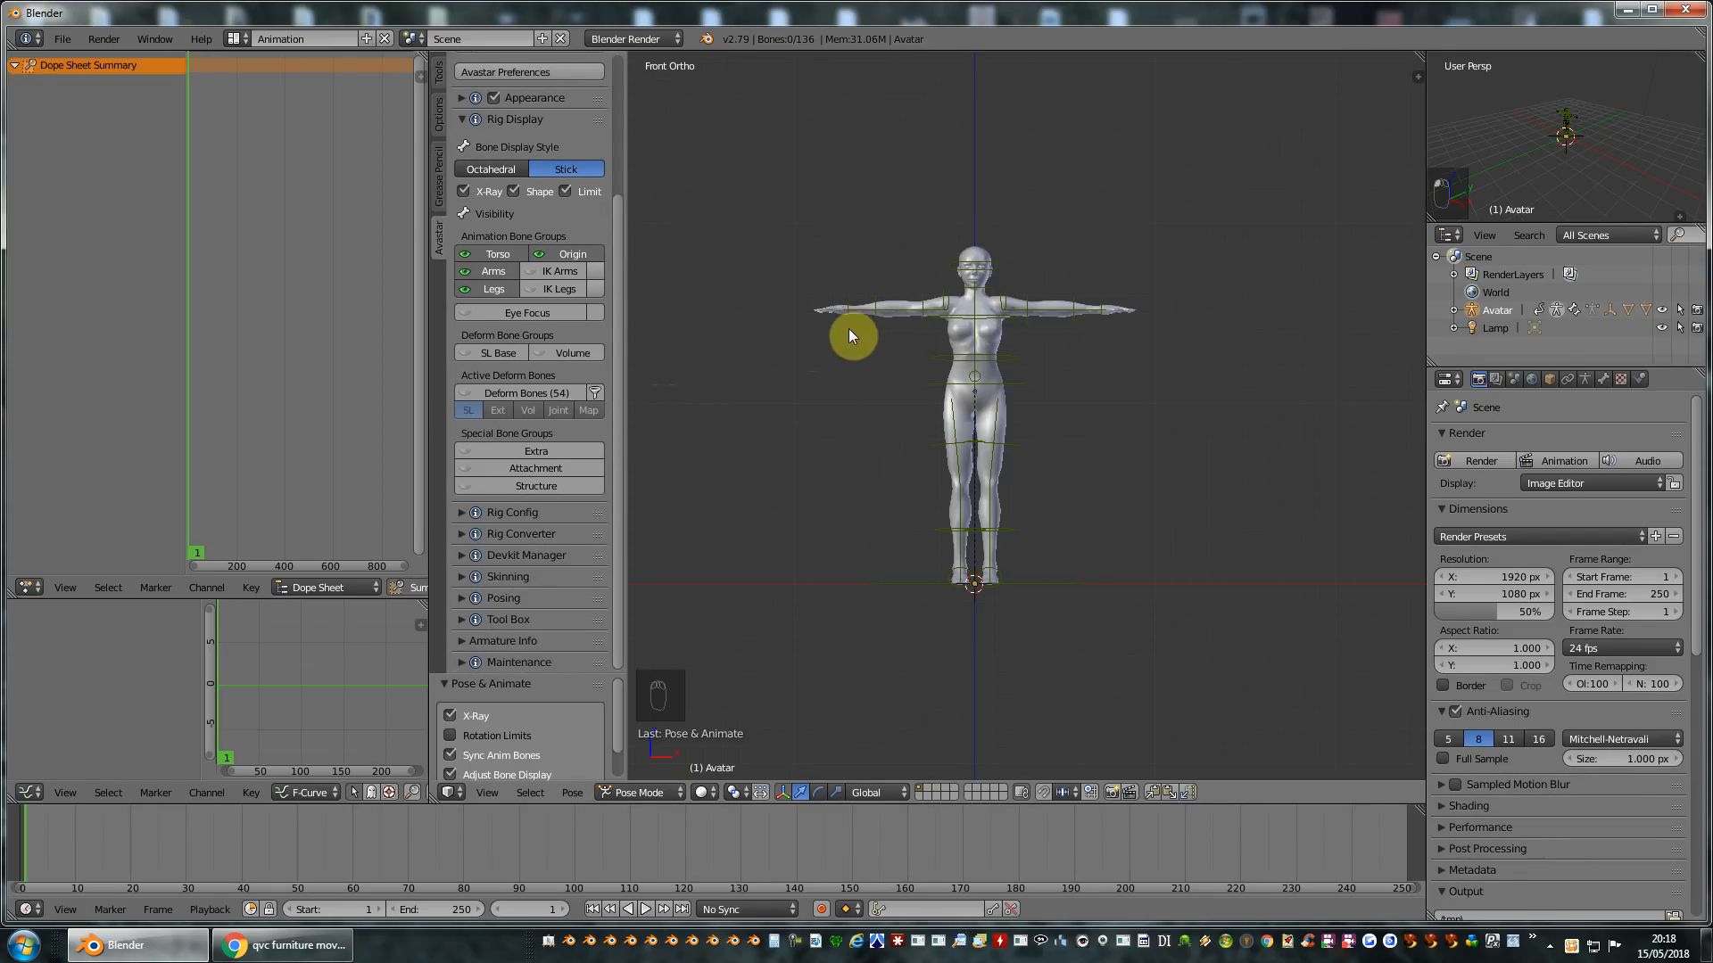
pyautogui.scroll(3, 846, 351)
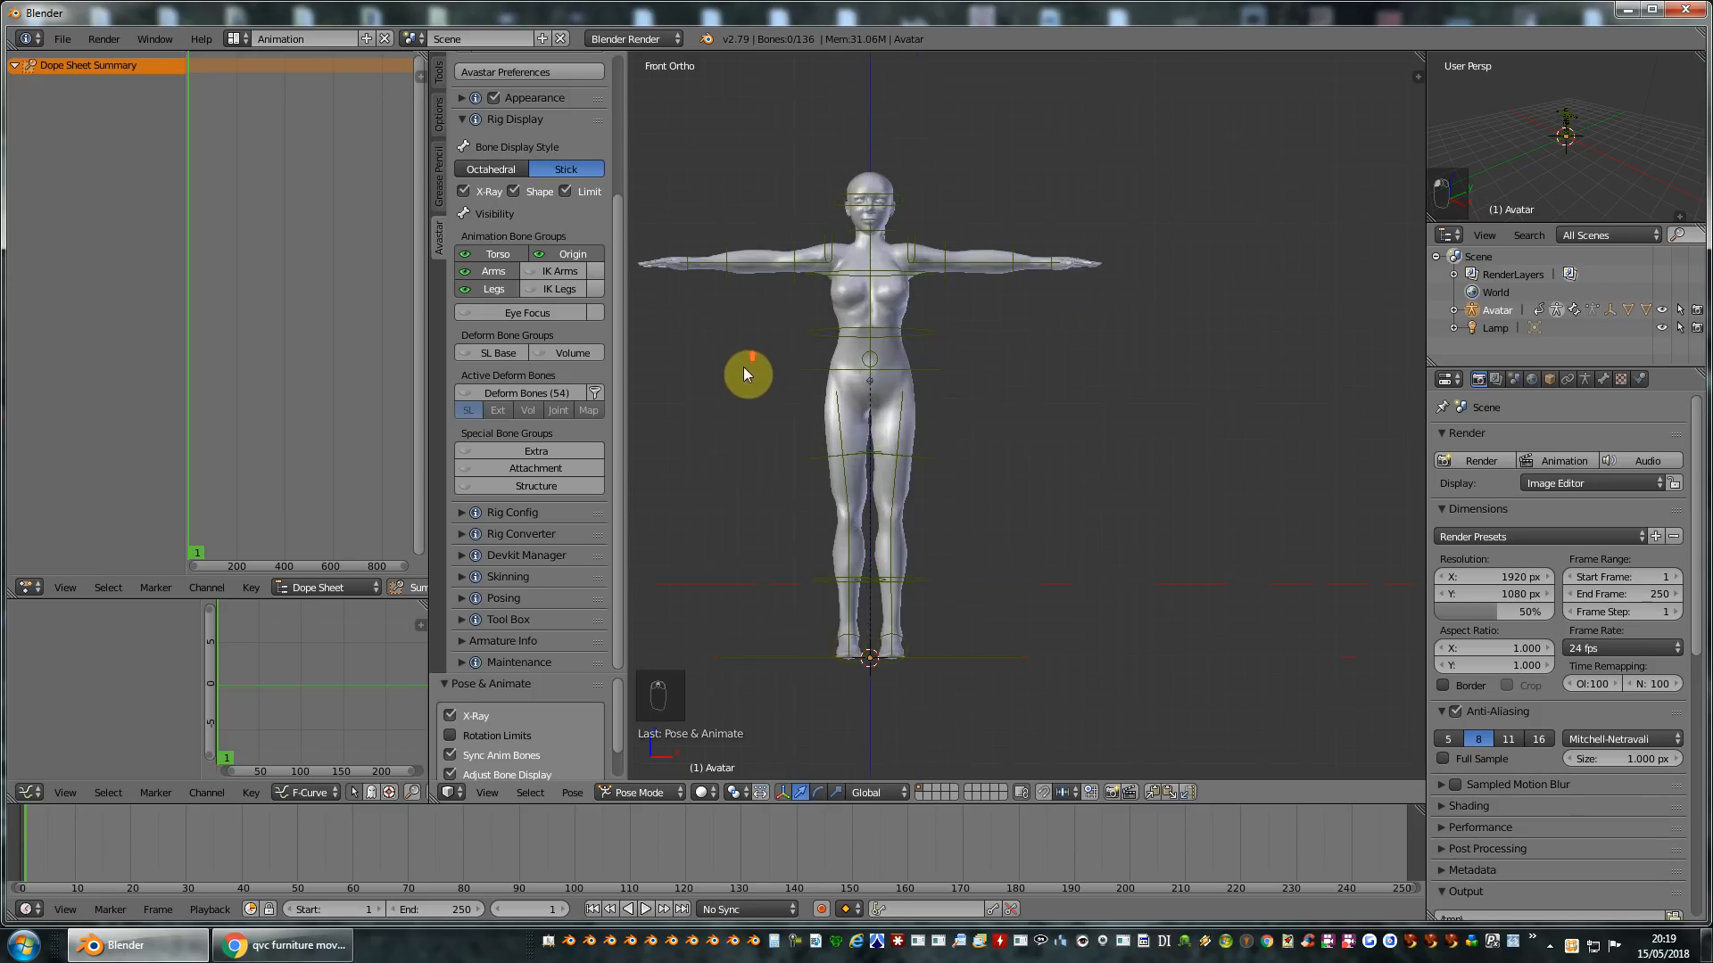
pyautogui.keyDown('shift'); pyautogui.moveTo(748, 398); pyautogui.dragTo(887, 393, button='middle'); pyautogui.keyUp('shift')
pyautogui.scroll(2, 839, 357)
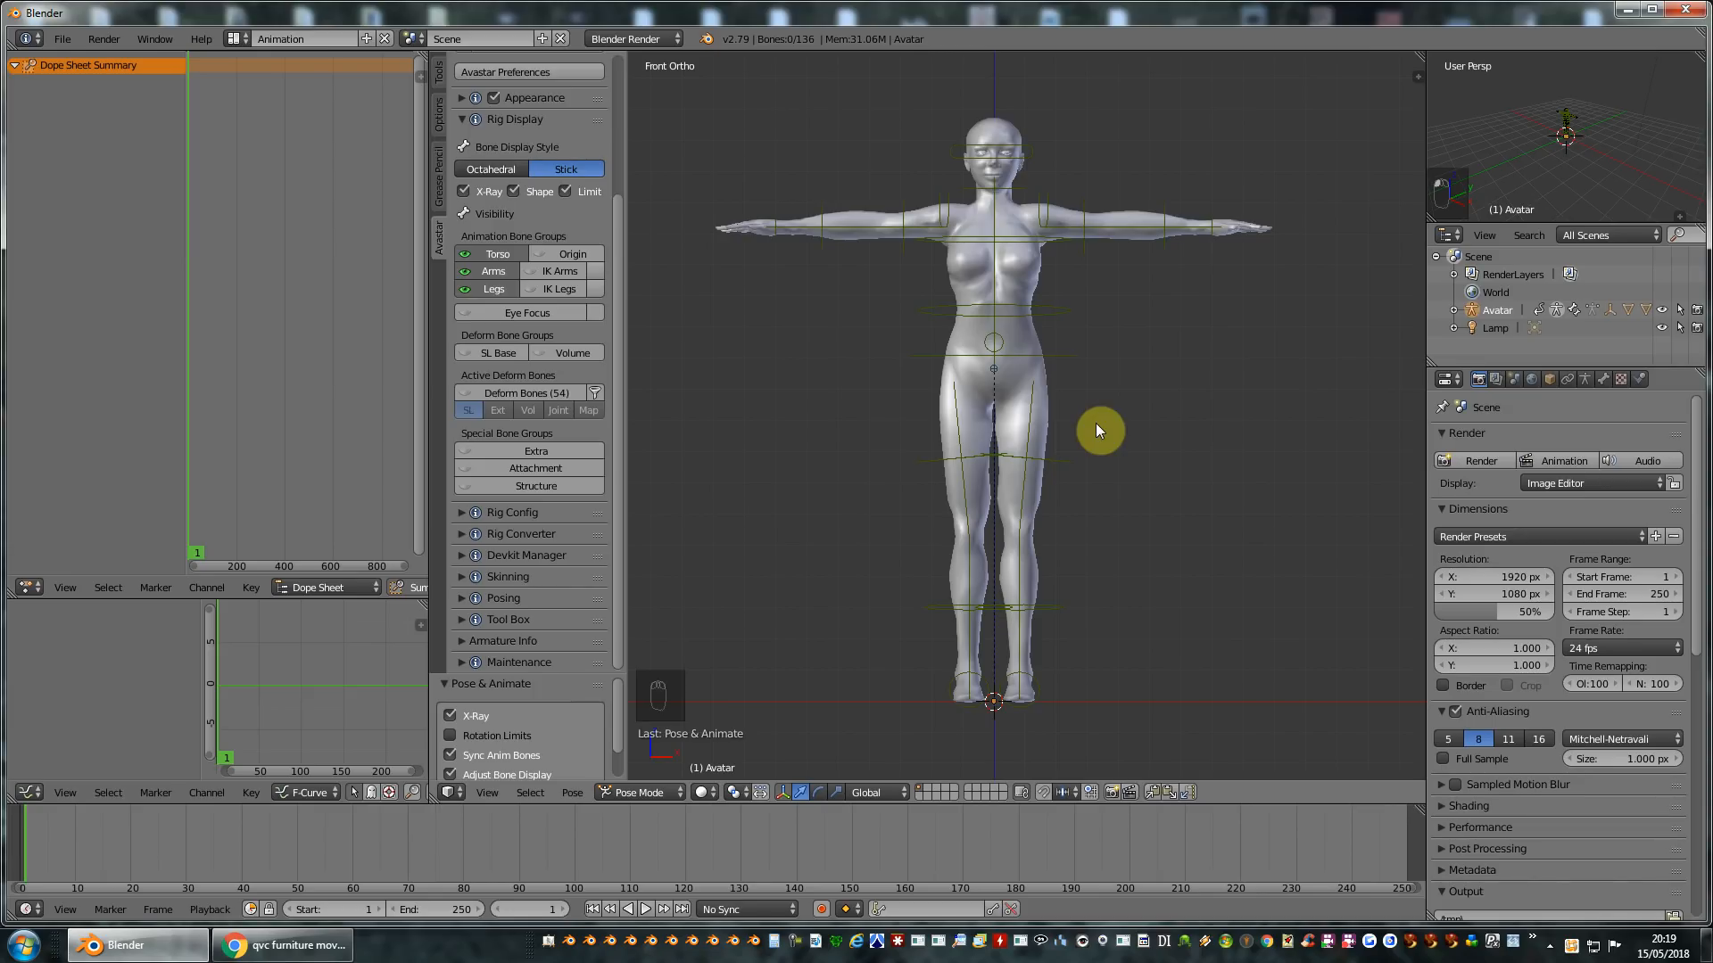
# Raise the avatar's left arm by rotating the left shoulder bone about -77°, and deselect all bones.
pyautogui.rightClick(1084, 245)
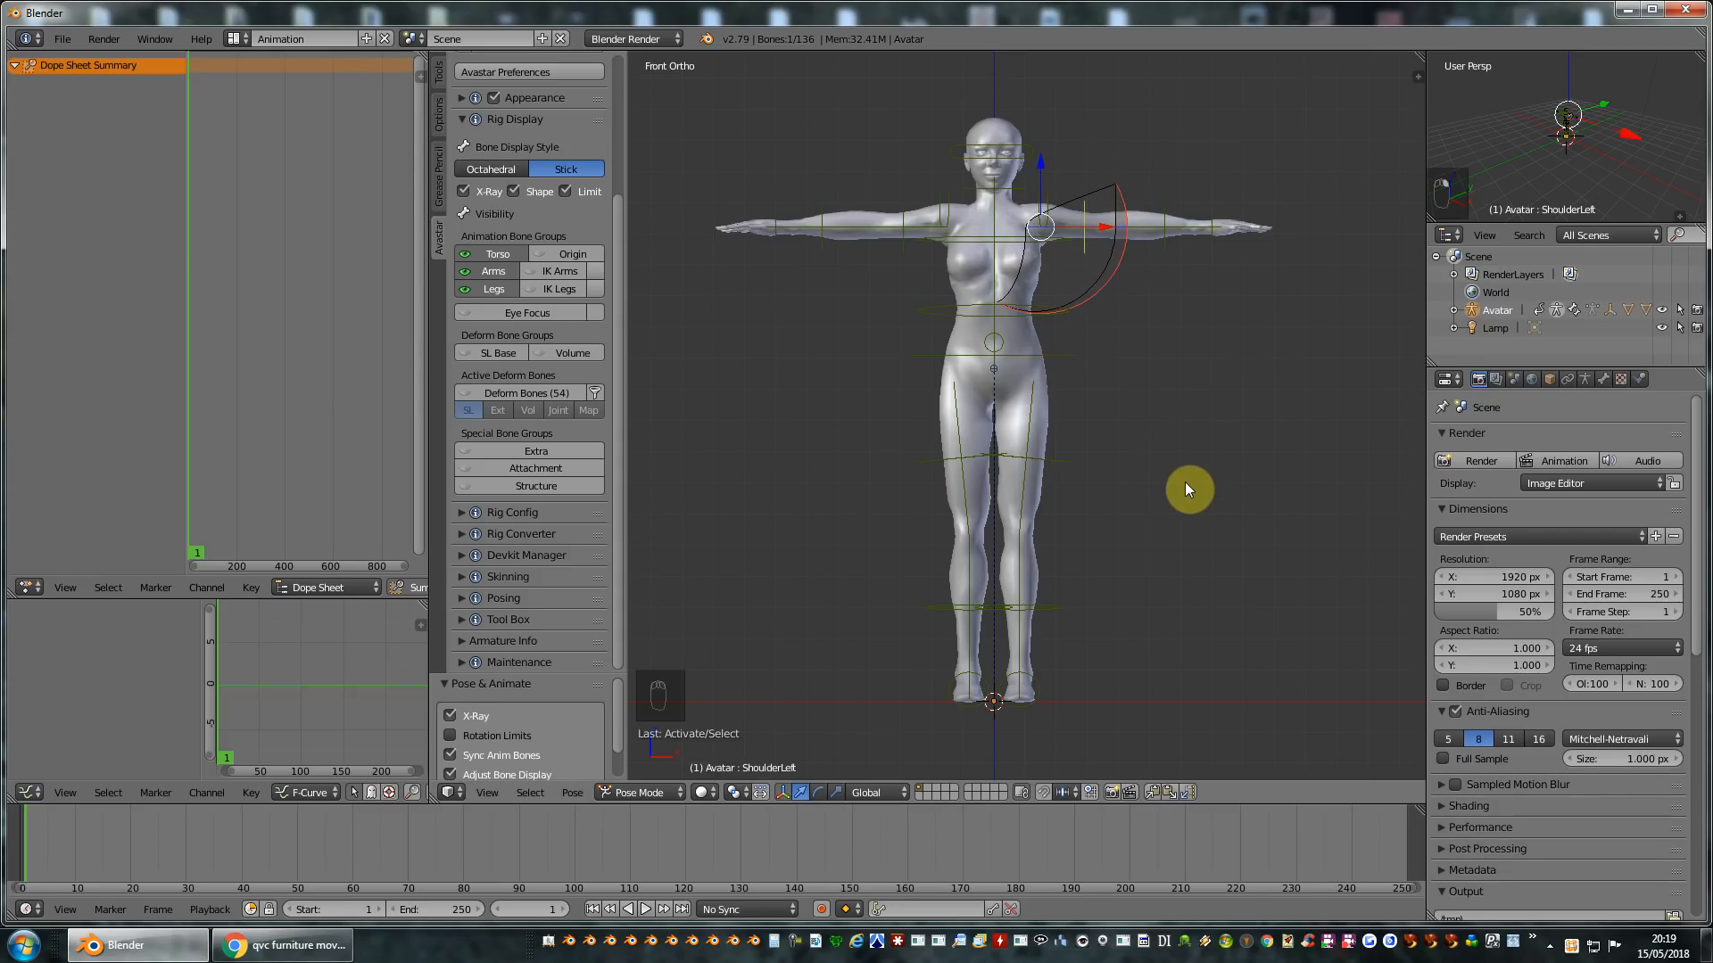
pyautogui.keyDown('shift'); pyautogui.moveTo(1159, 483); pyautogui.dragTo(1153, 598, button='middle'); pyautogui.keyUp('shift')
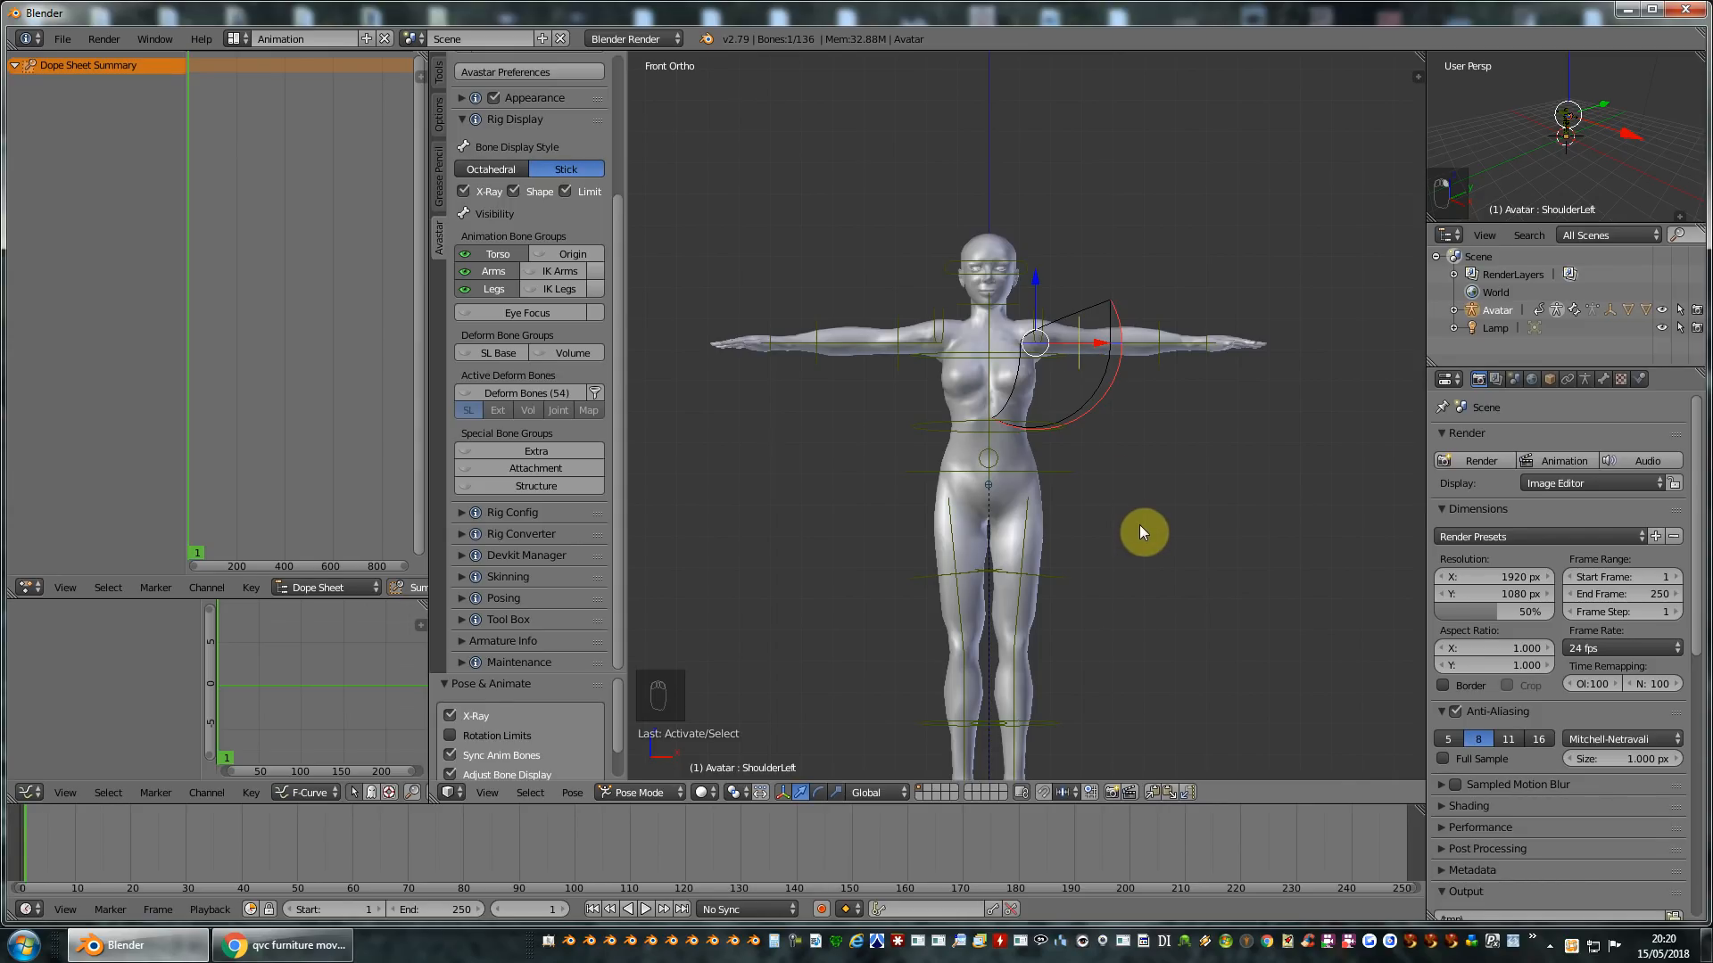
pyautogui.press('r')
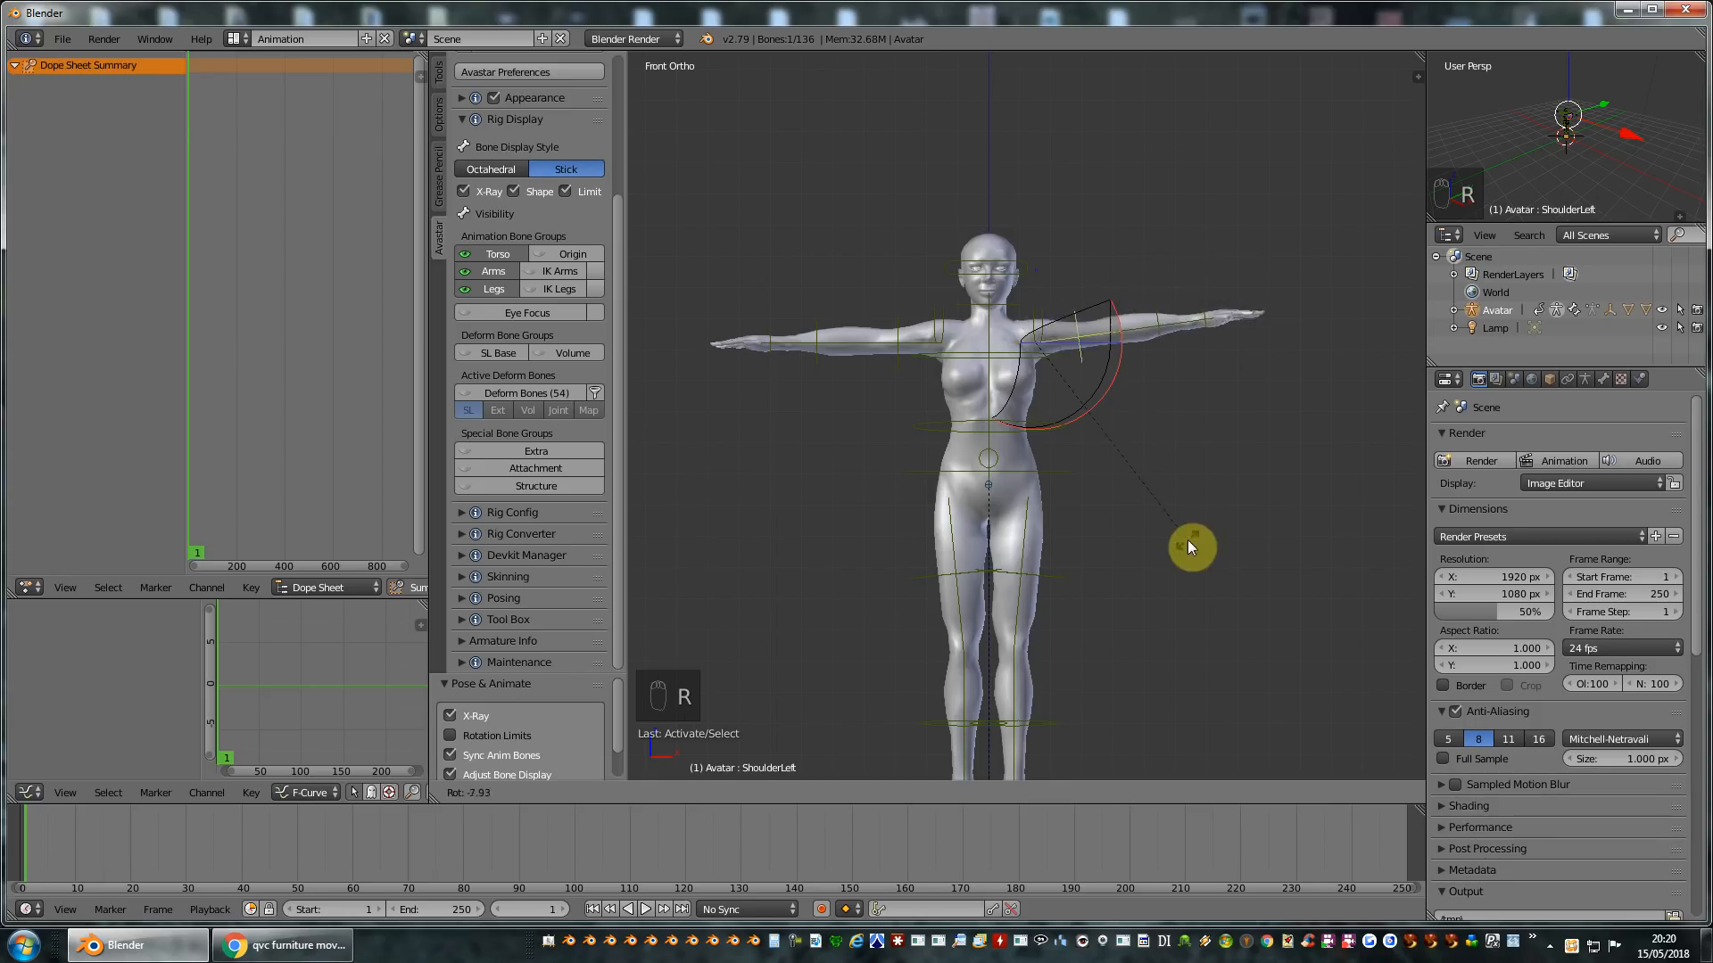
pyautogui.click(1220, 287)
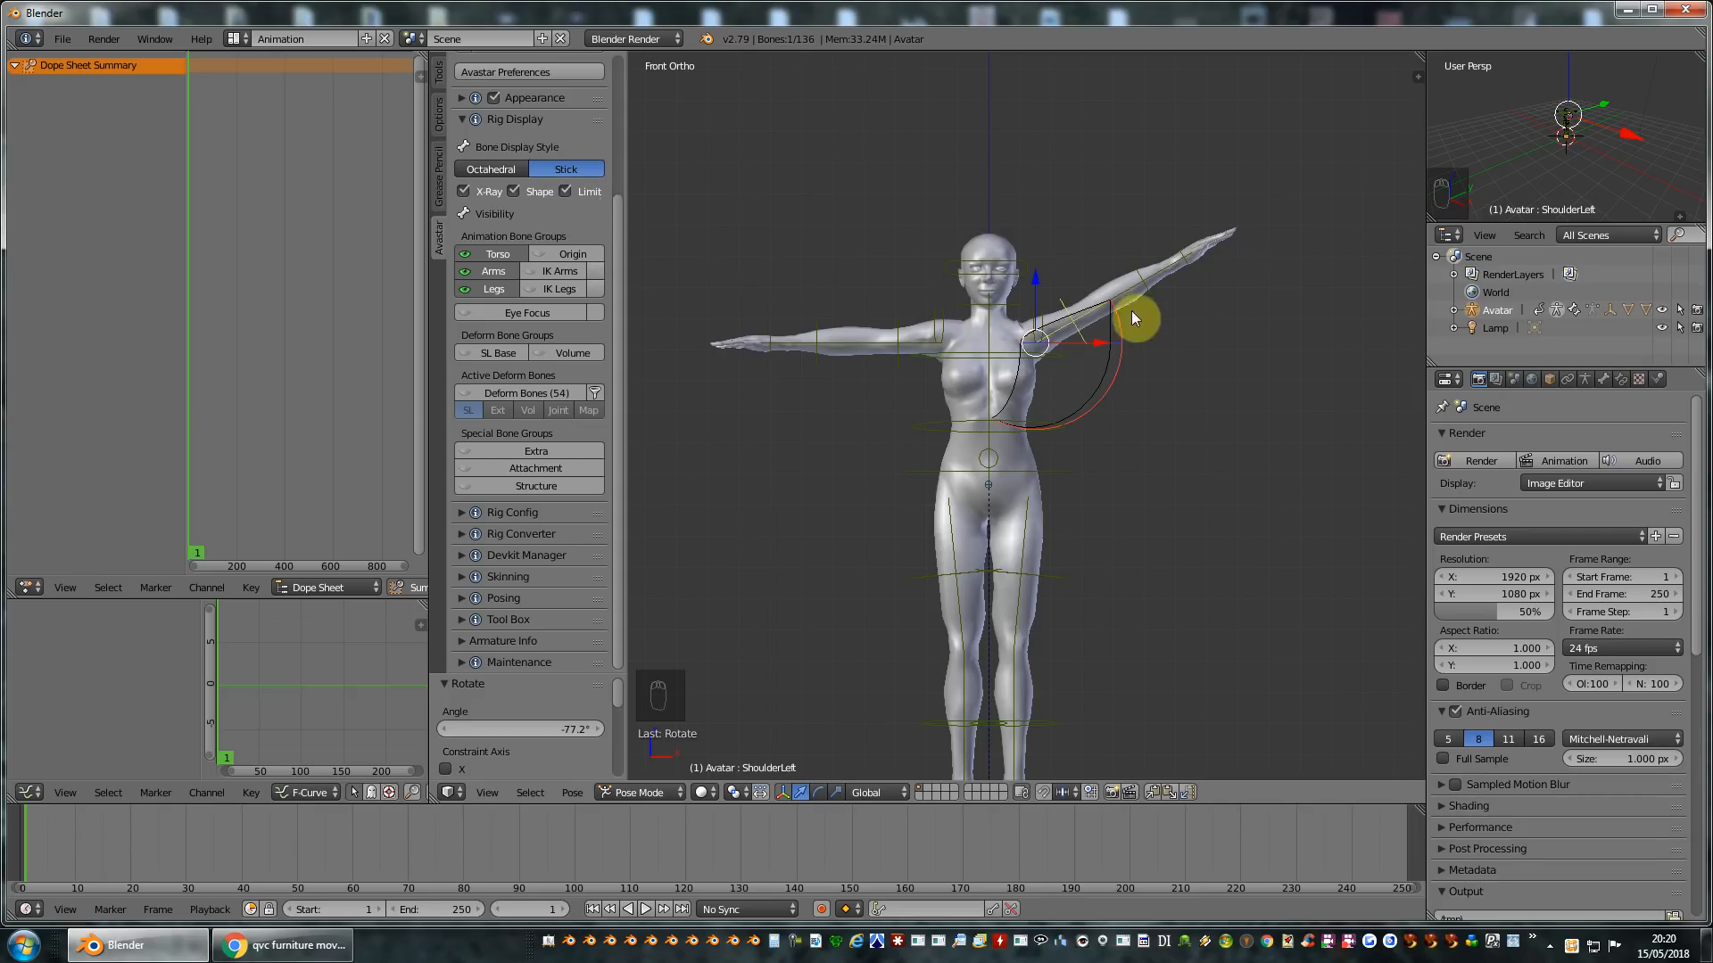
pyautogui.click(1171, 479)
pyautogui.press('a')
pyautogui.press('a')
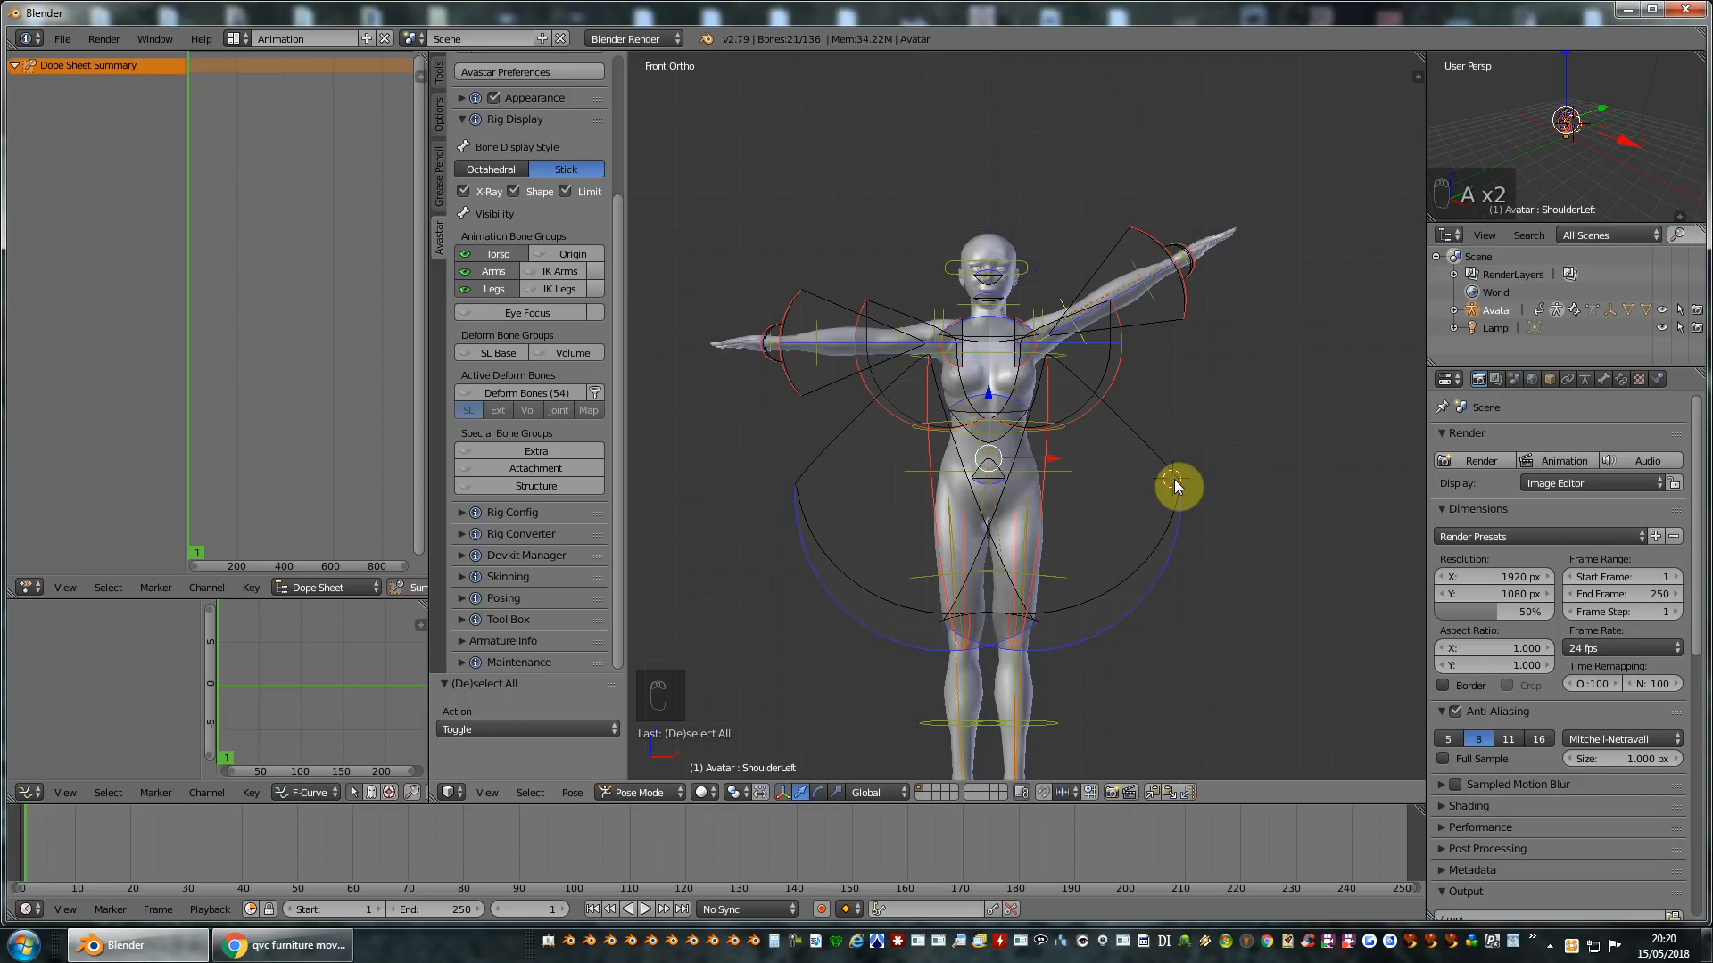
pyautogui.press('a')
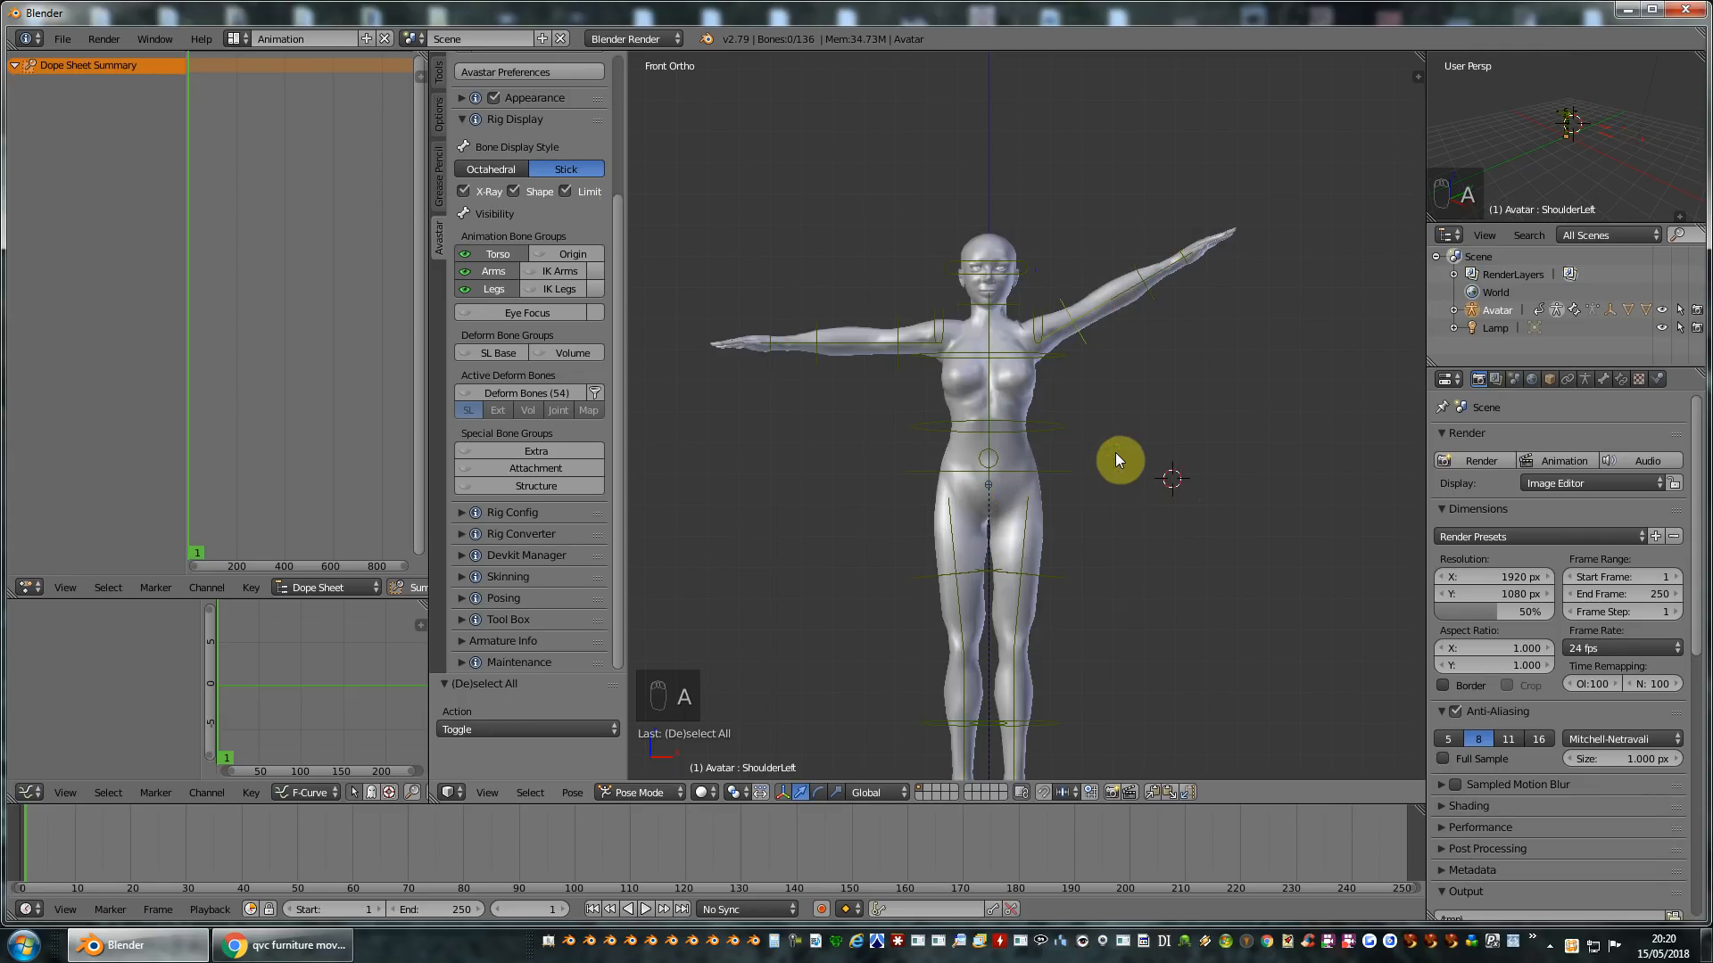
# Turn off the rig's Limit display option and rotate the left shoulder bone about 281°.
pyautogui.click(567, 192)
pyautogui.press('r')
pyautogui.press('r')
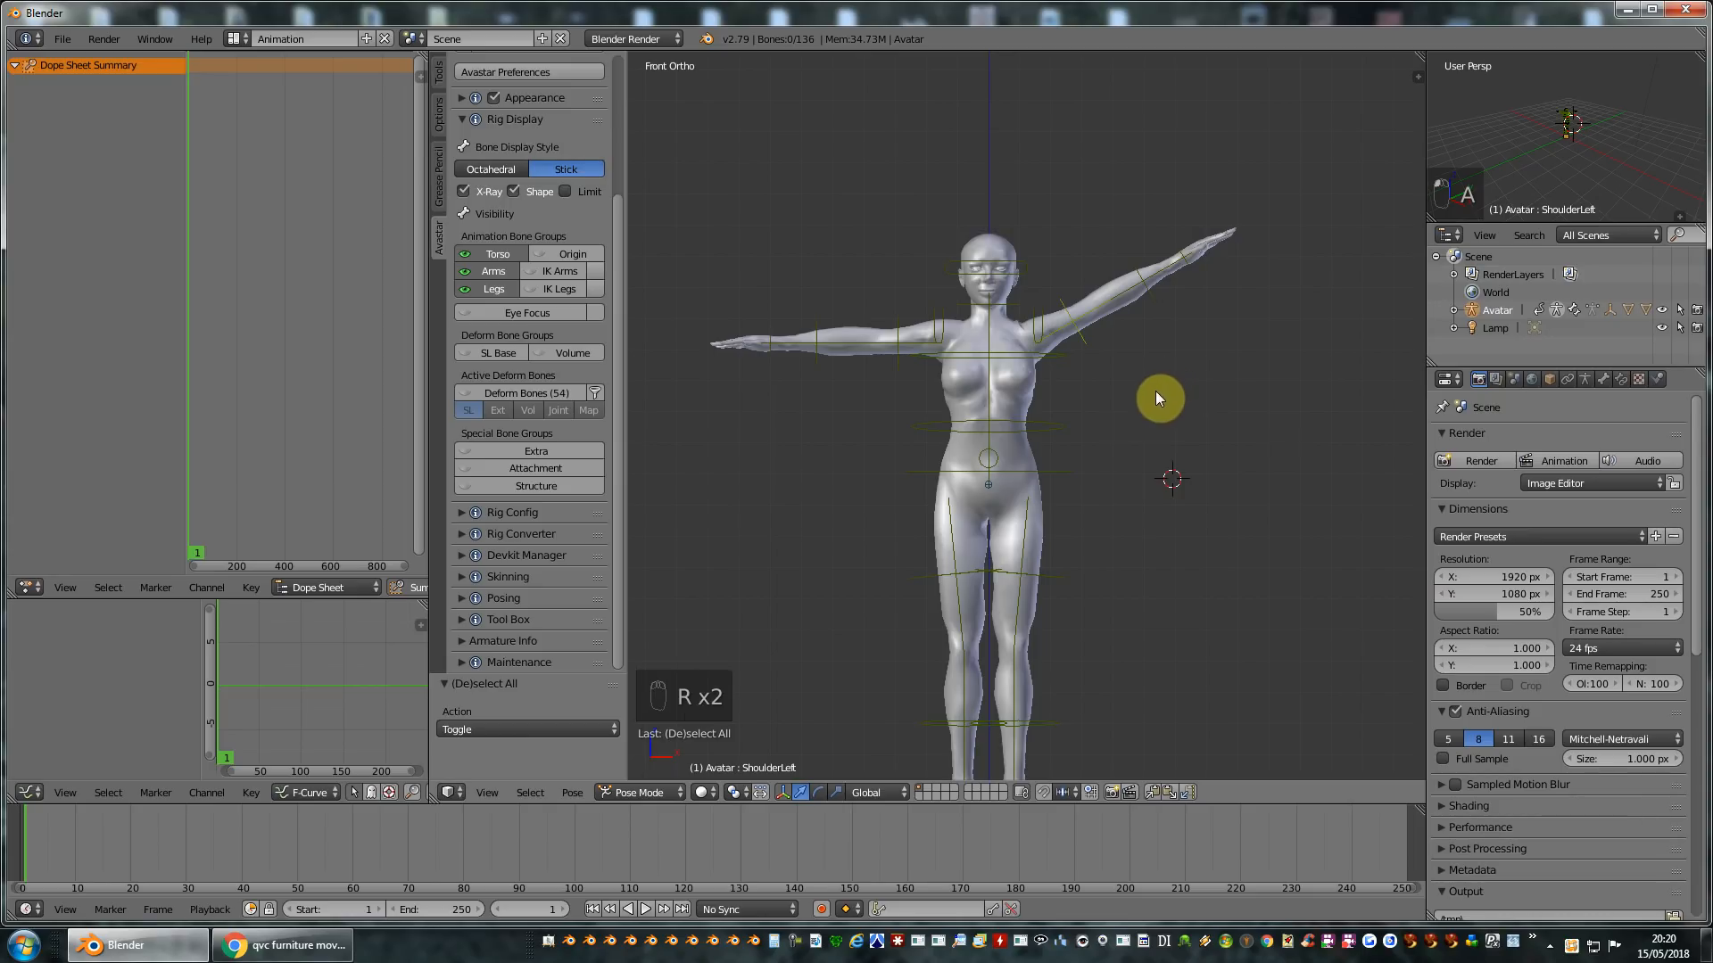
pyautogui.rightClick(1088, 343)
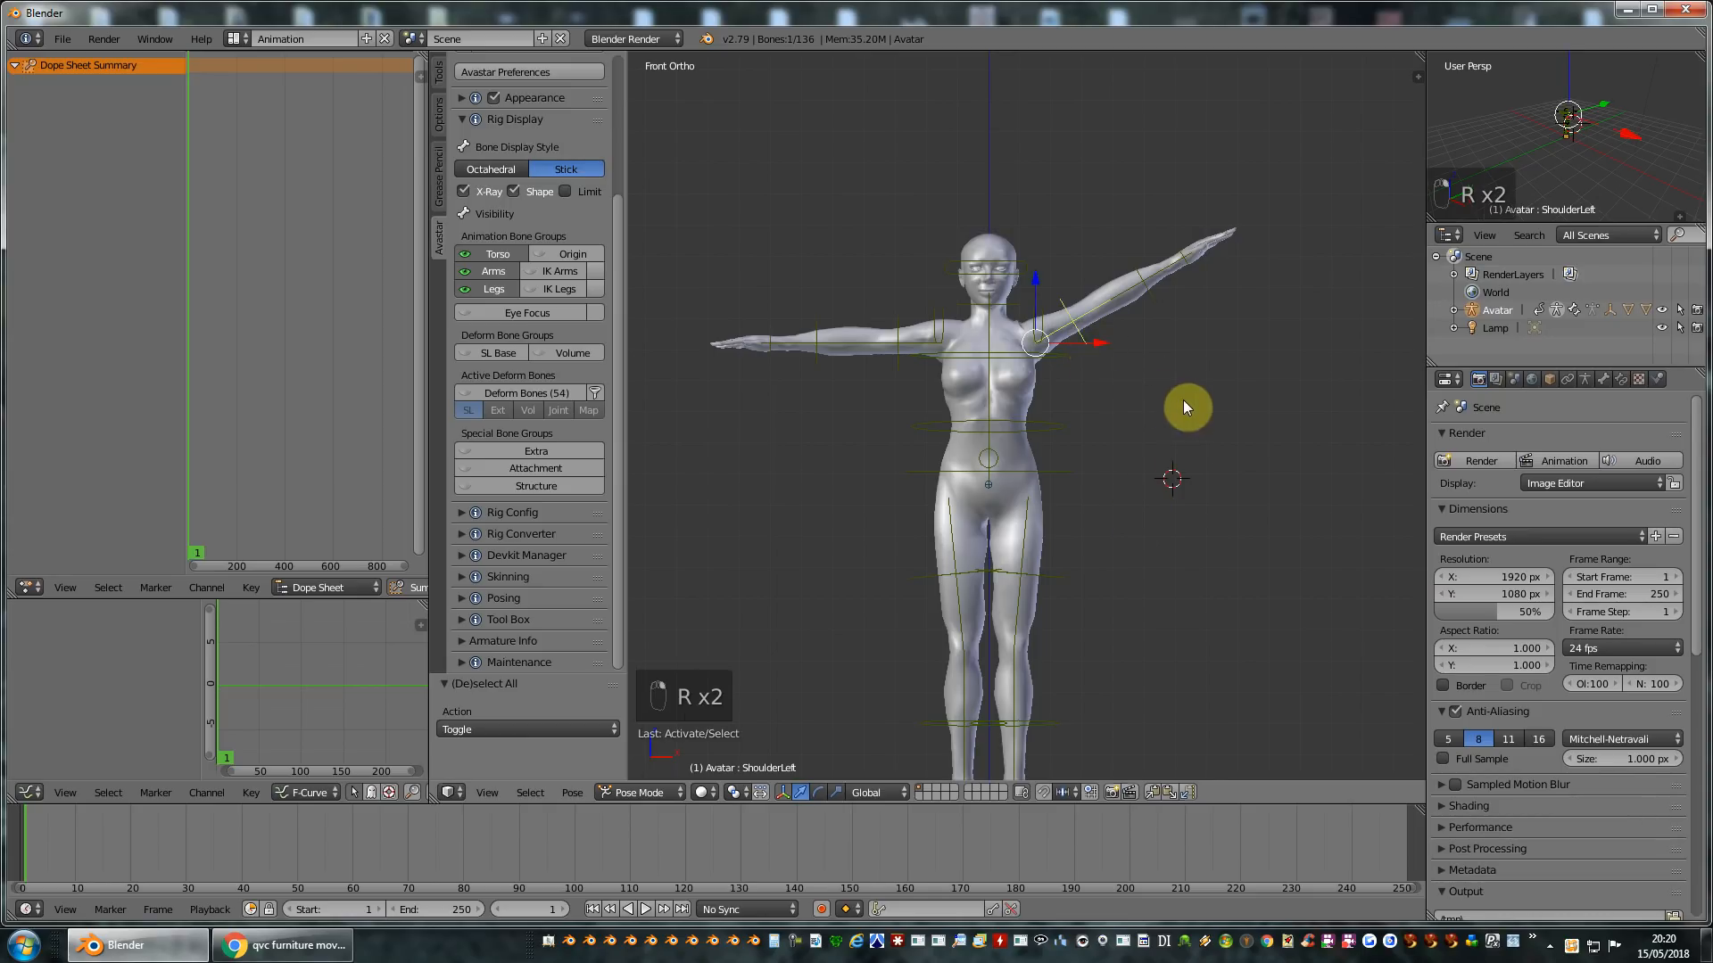
pyautogui.press('r')
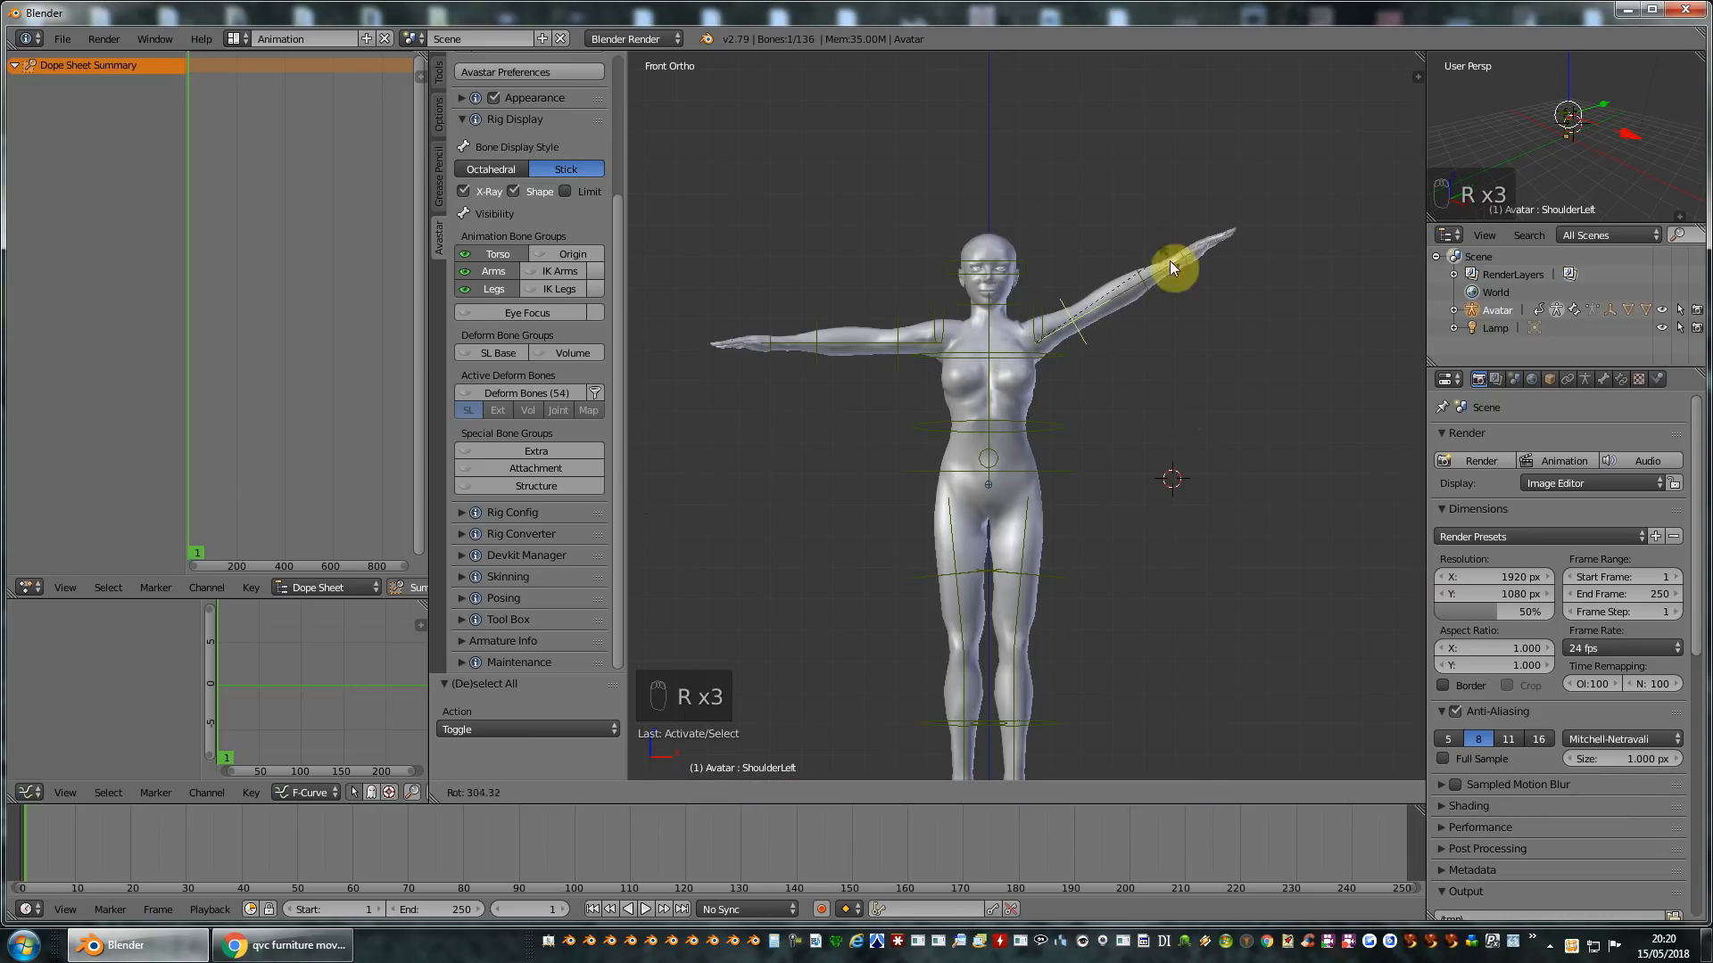
pyautogui.click(1133, 187)
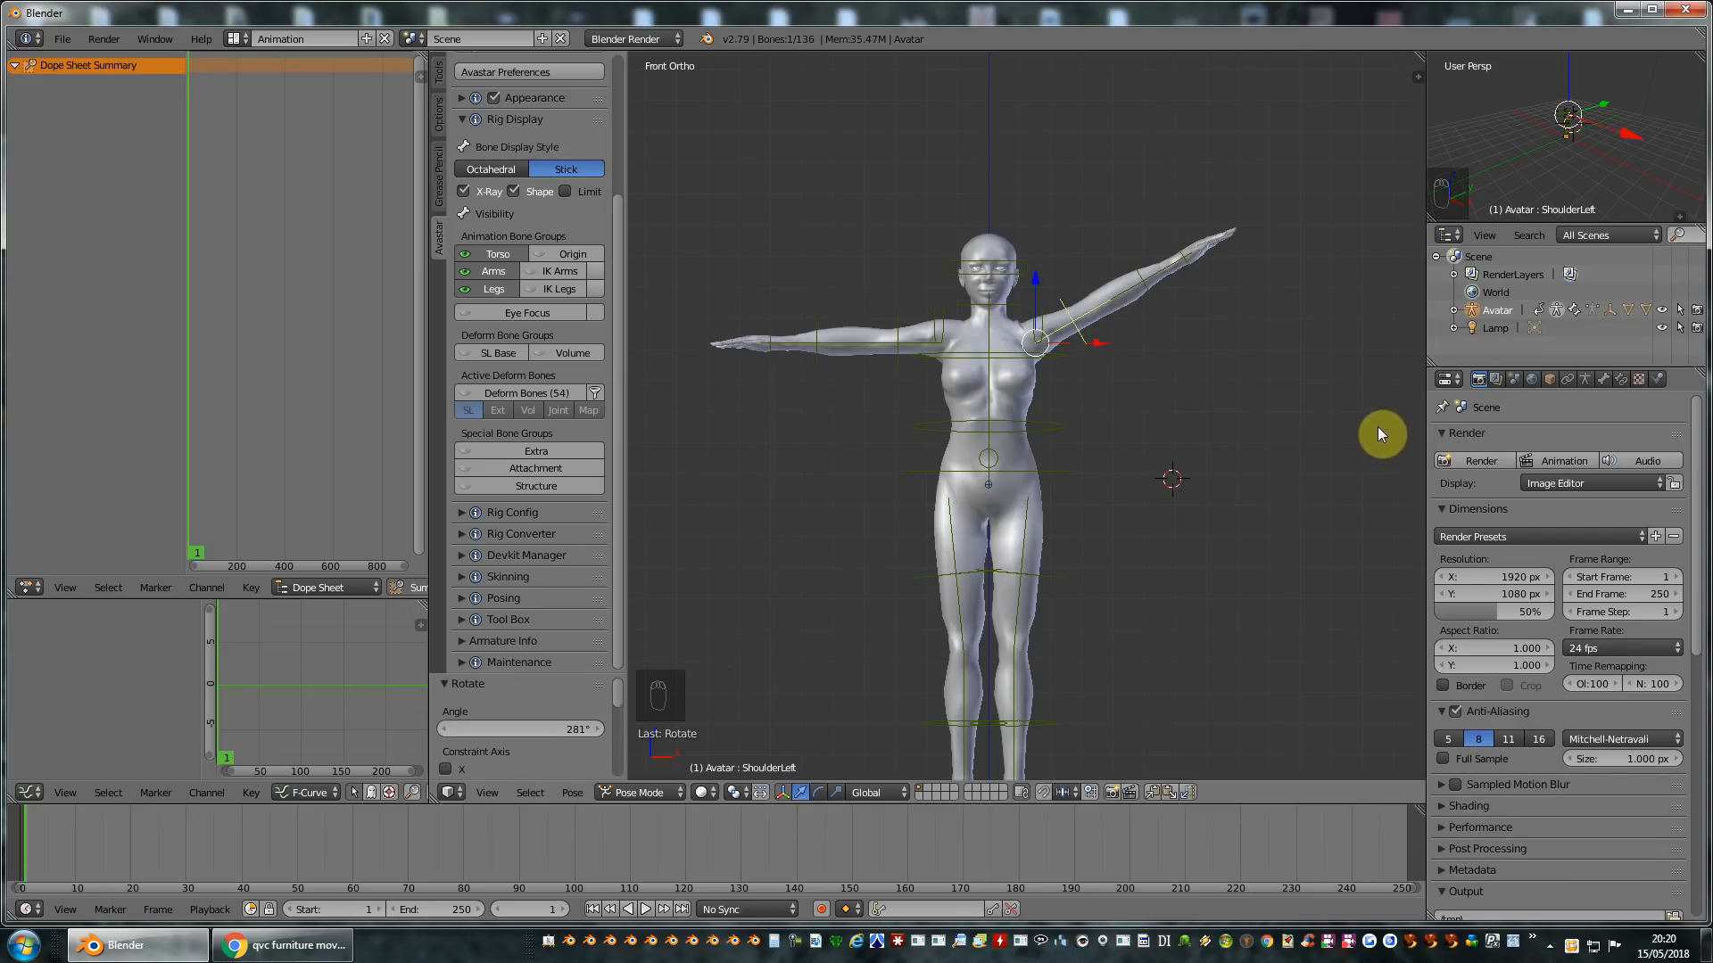
# Show the Rig Controls and disable the rotation limits for all bones.
pyautogui.press('n')
pyautogui.moveTo(1419, 95); pyautogui.dragTo(1457, 582)
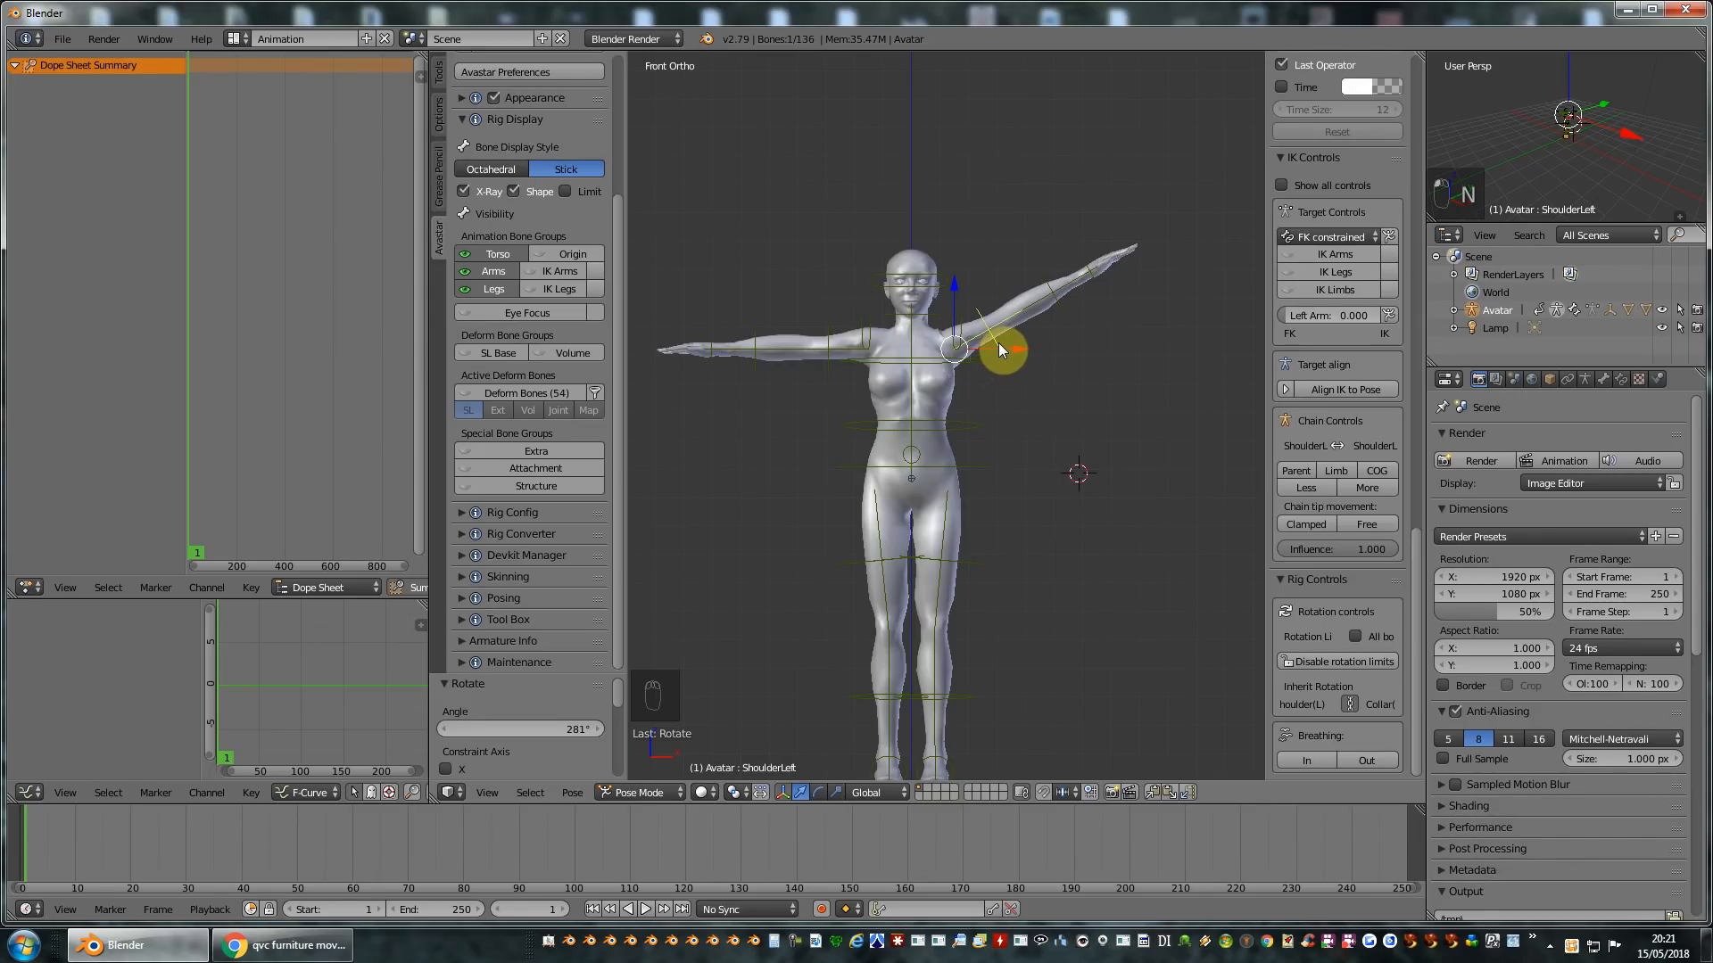
pyautogui.click(1298, 665)
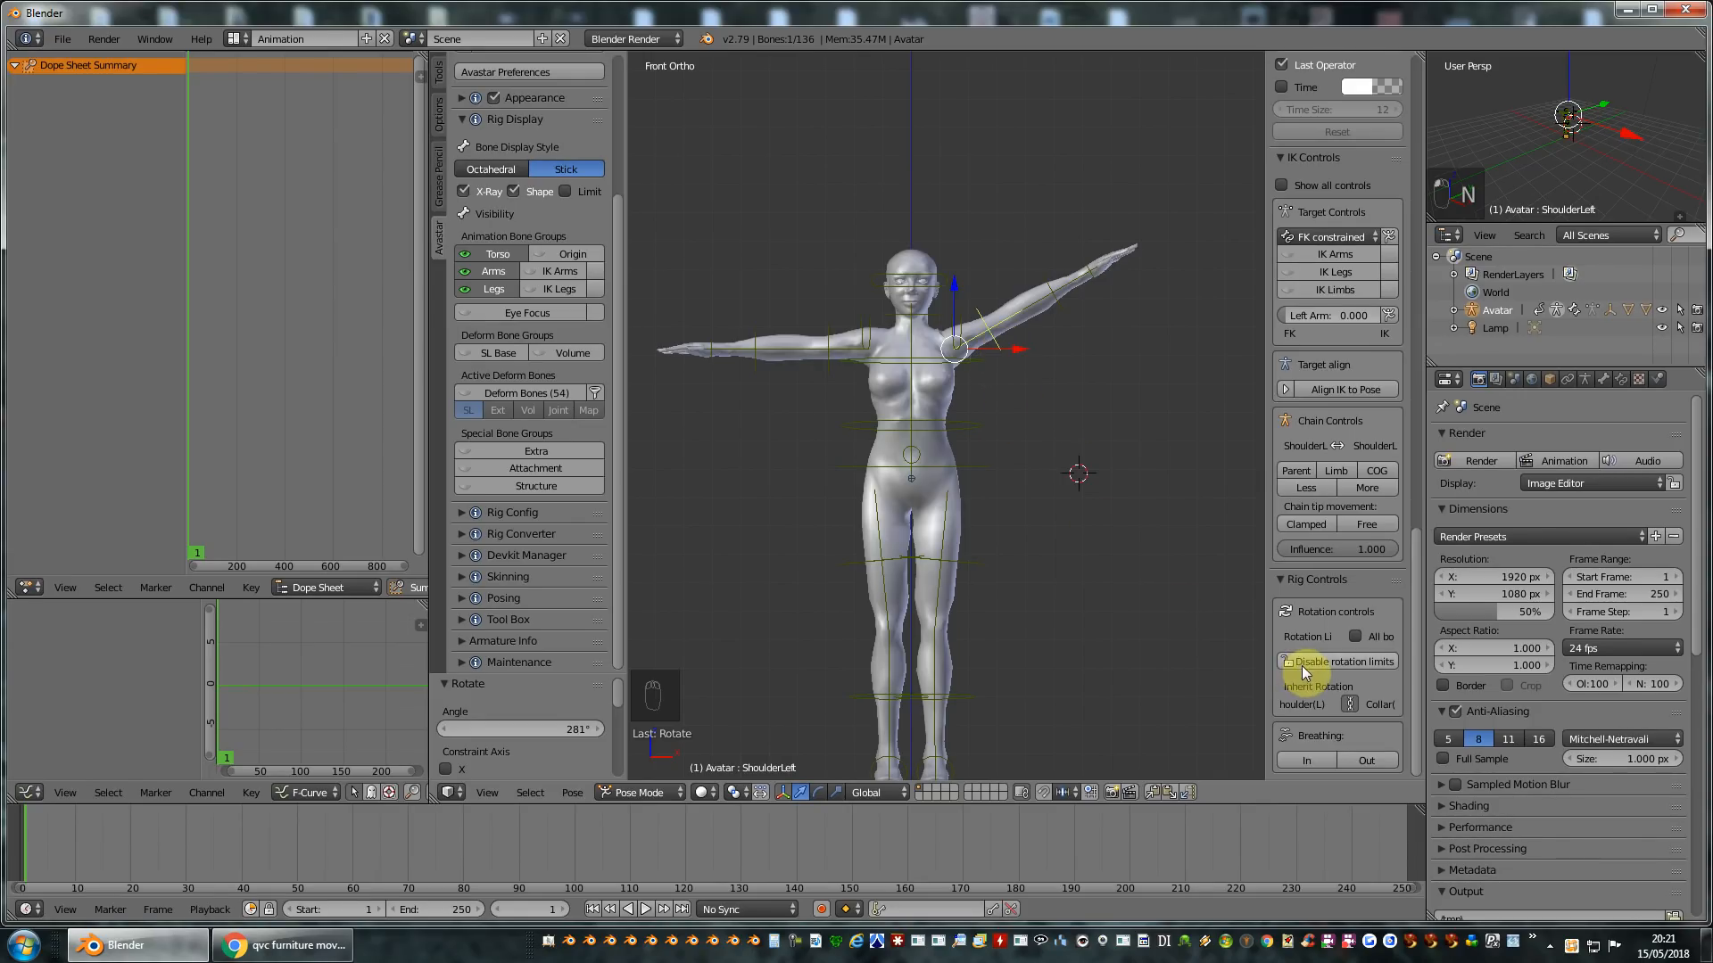
pyautogui.click(1356, 637)
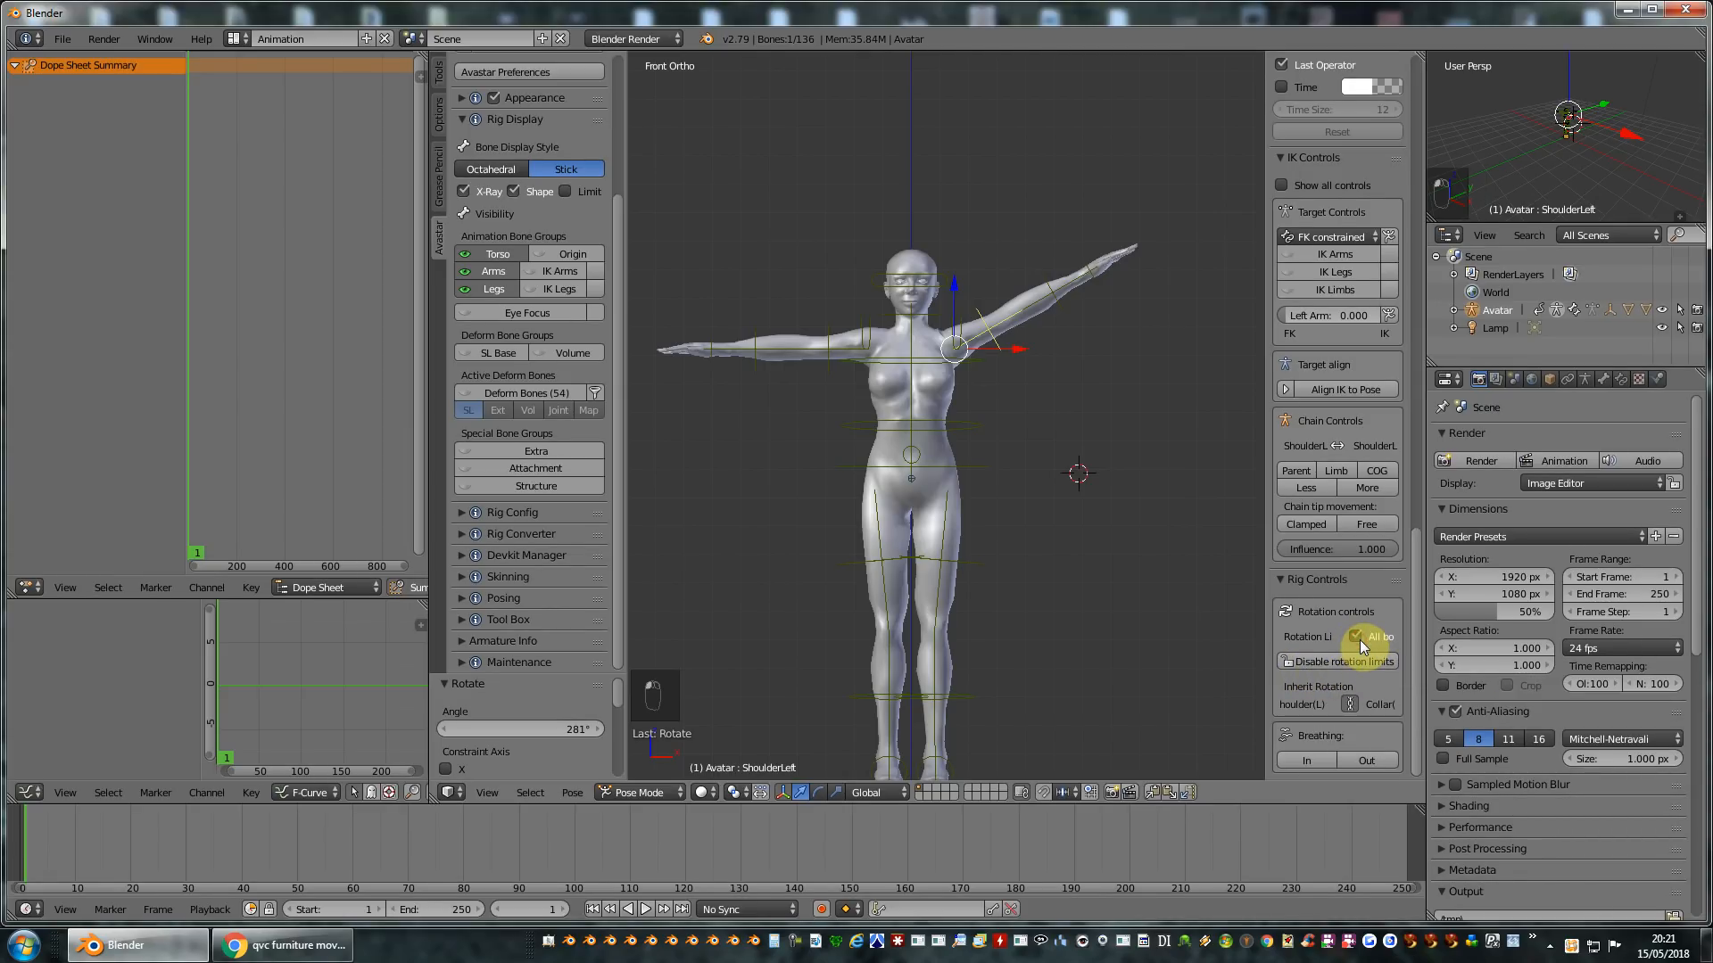
pyautogui.click(1318, 661)
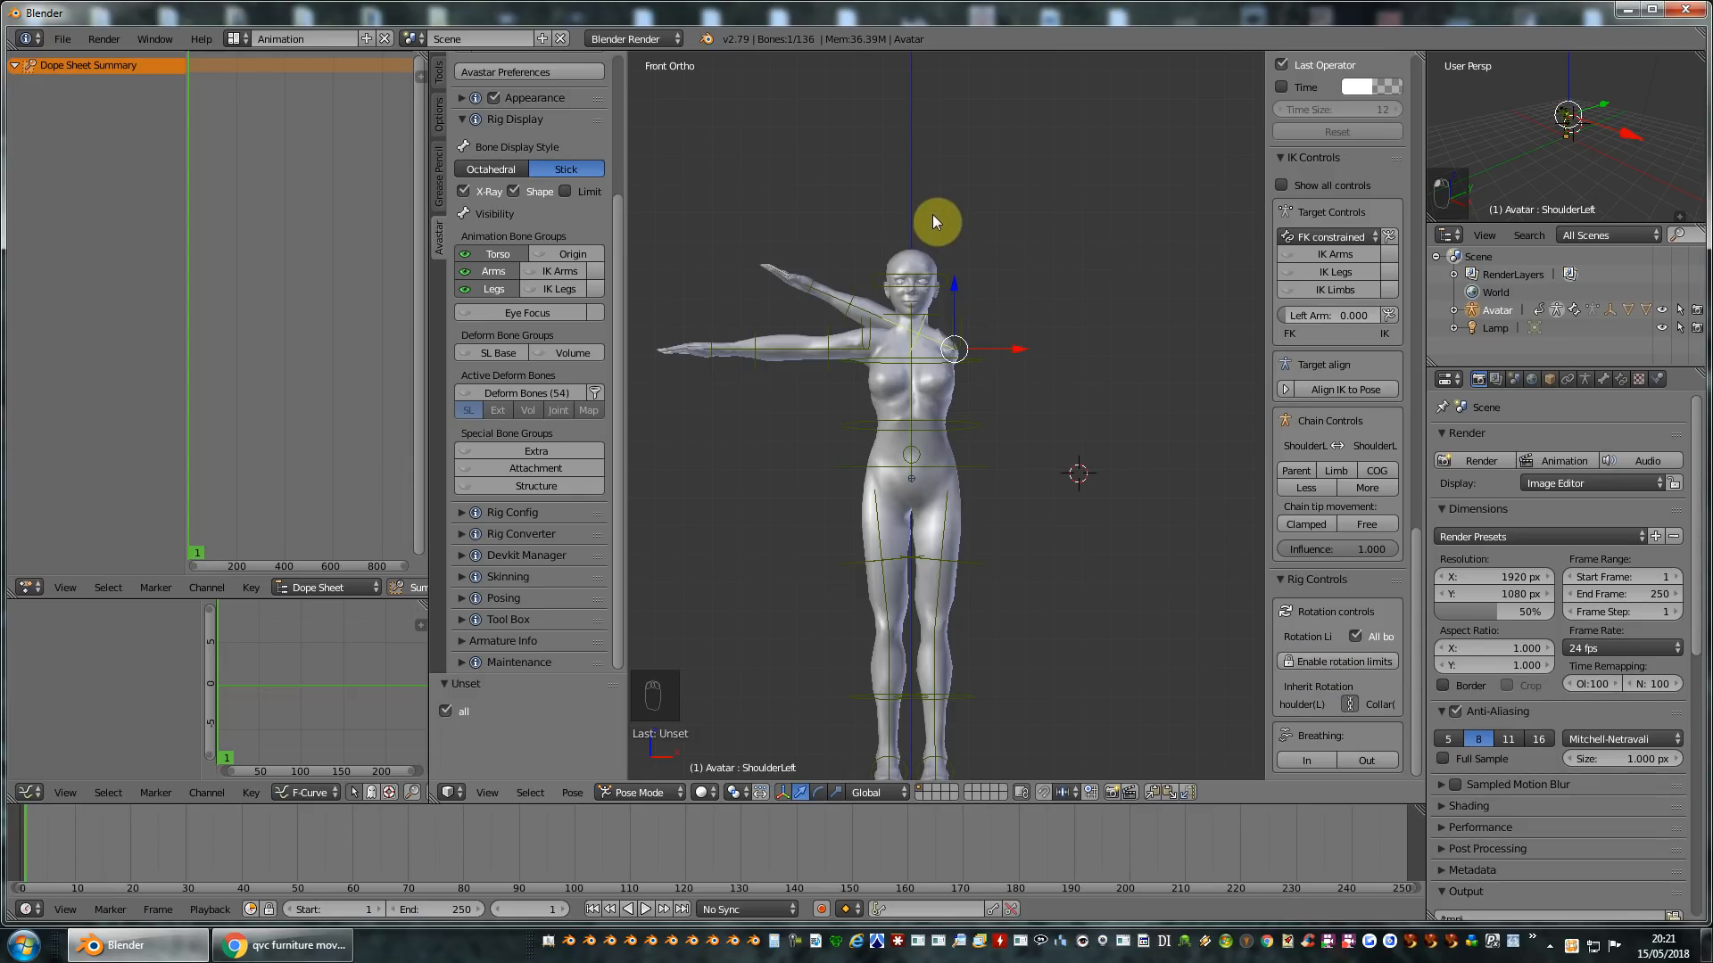
# Test rotating the left shoulder bone without and with rotation limits, re-enabling the limits for that bone only.
pyautogui.press('r')
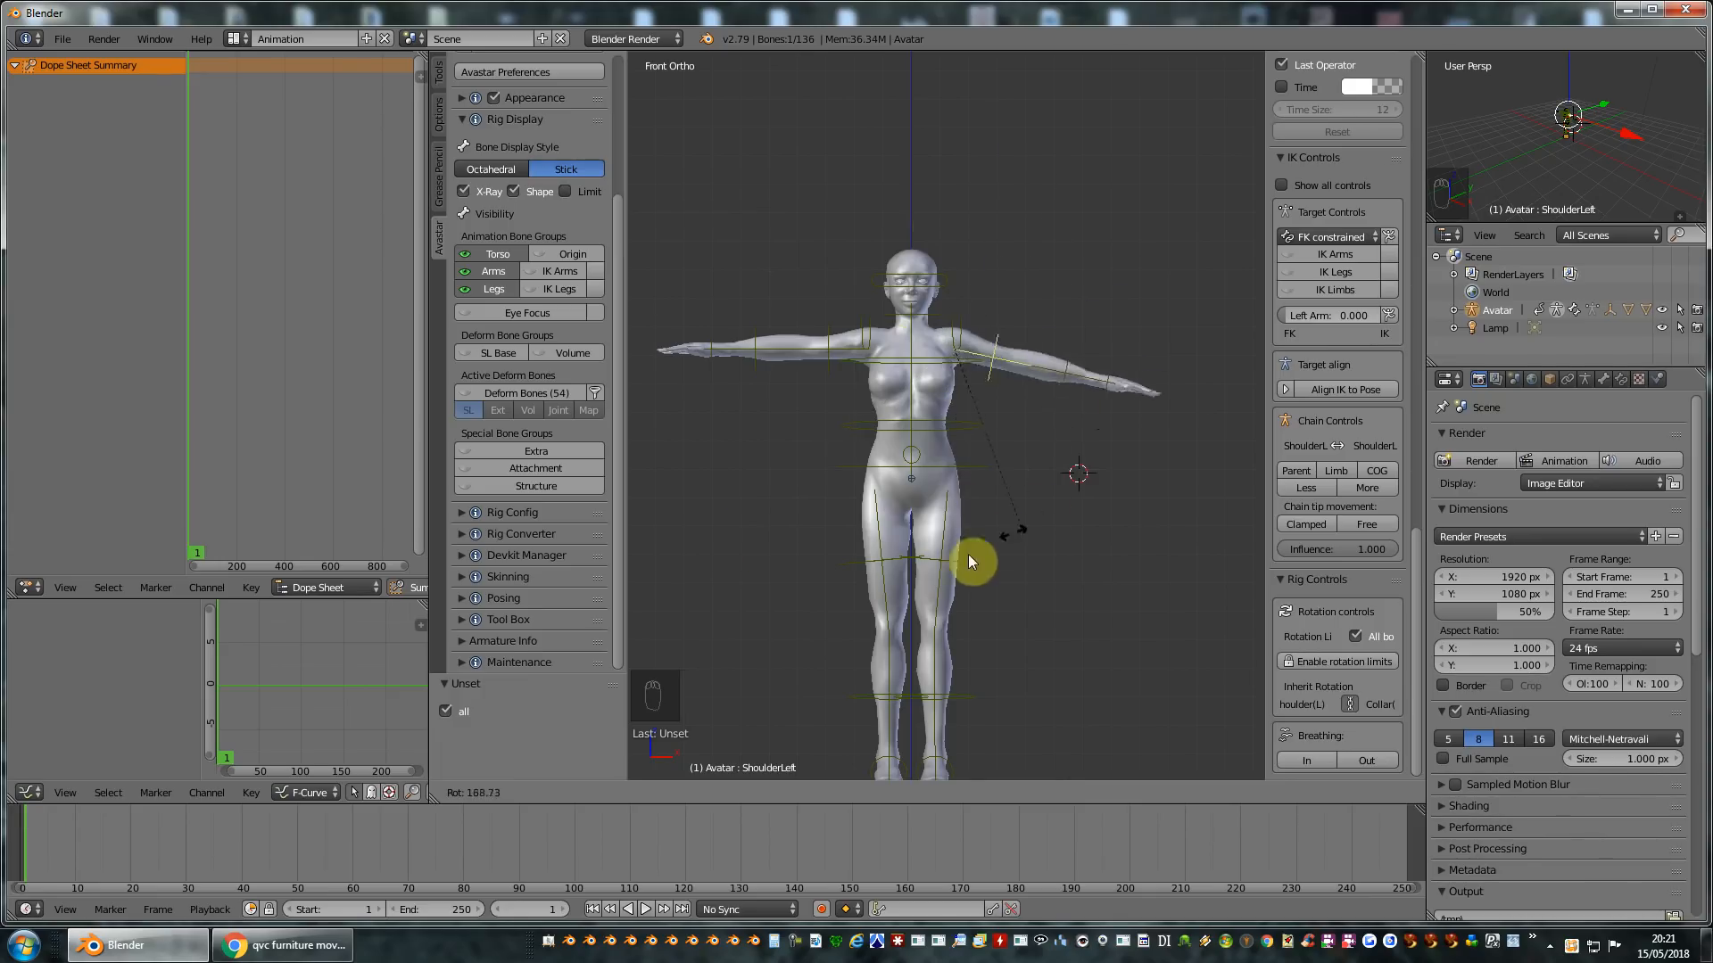
pyautogui.click(1058, 358)
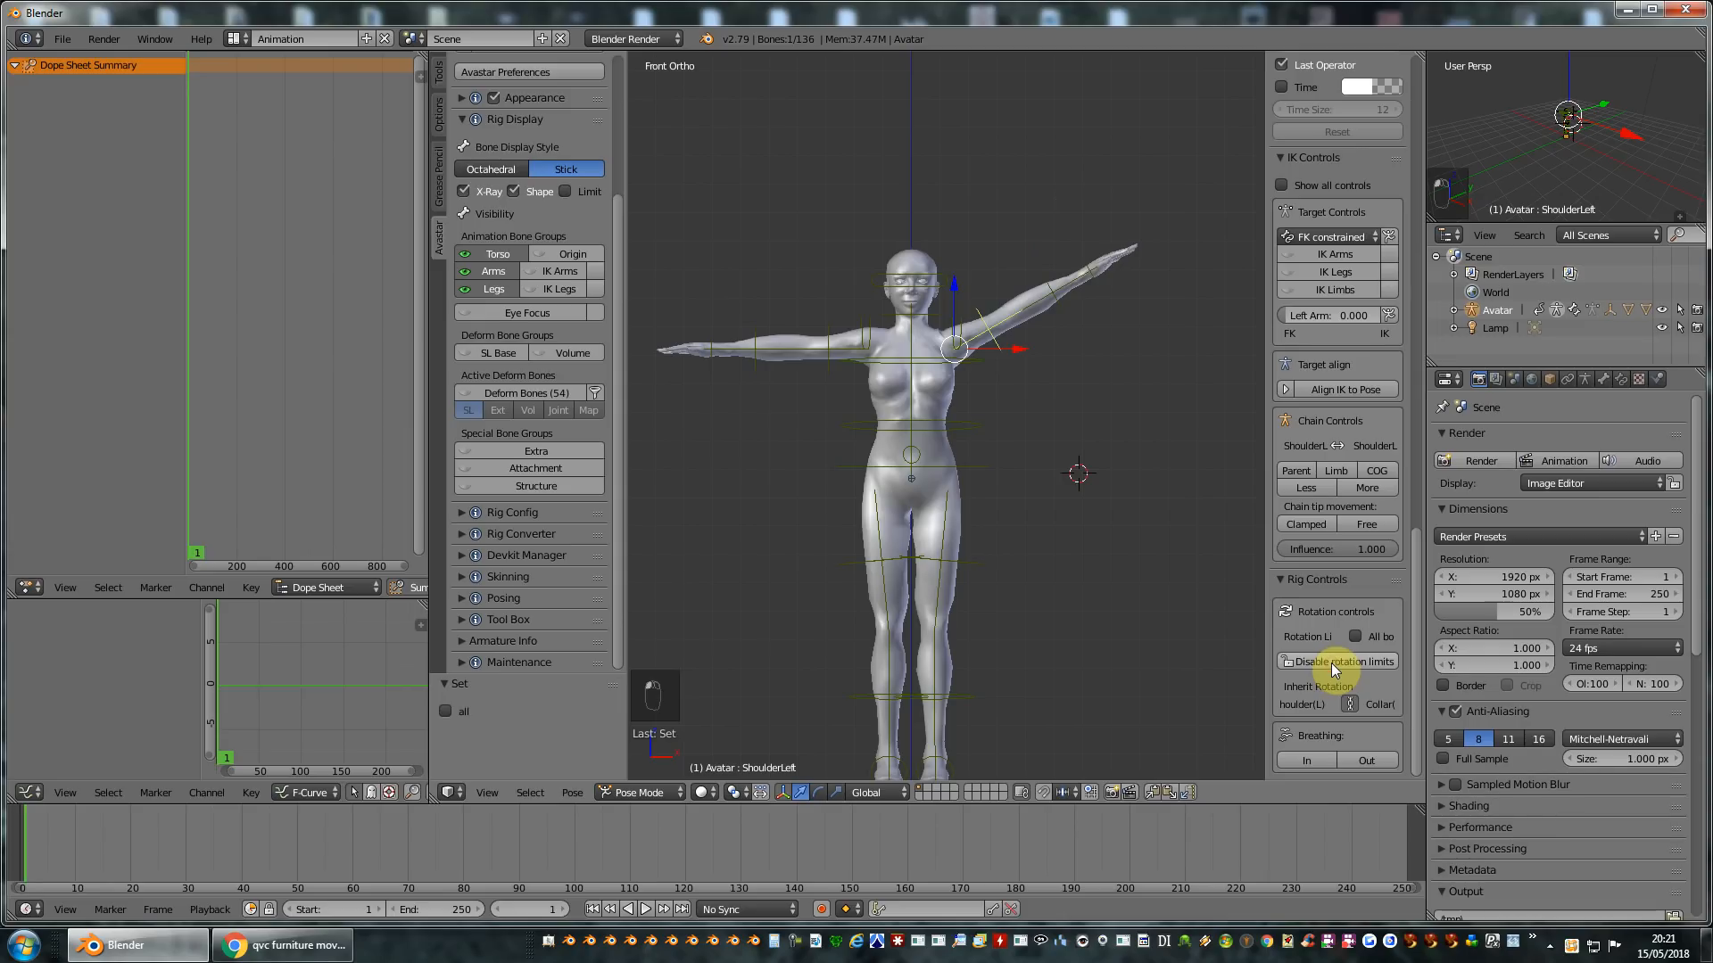
pyautogui.press('r')
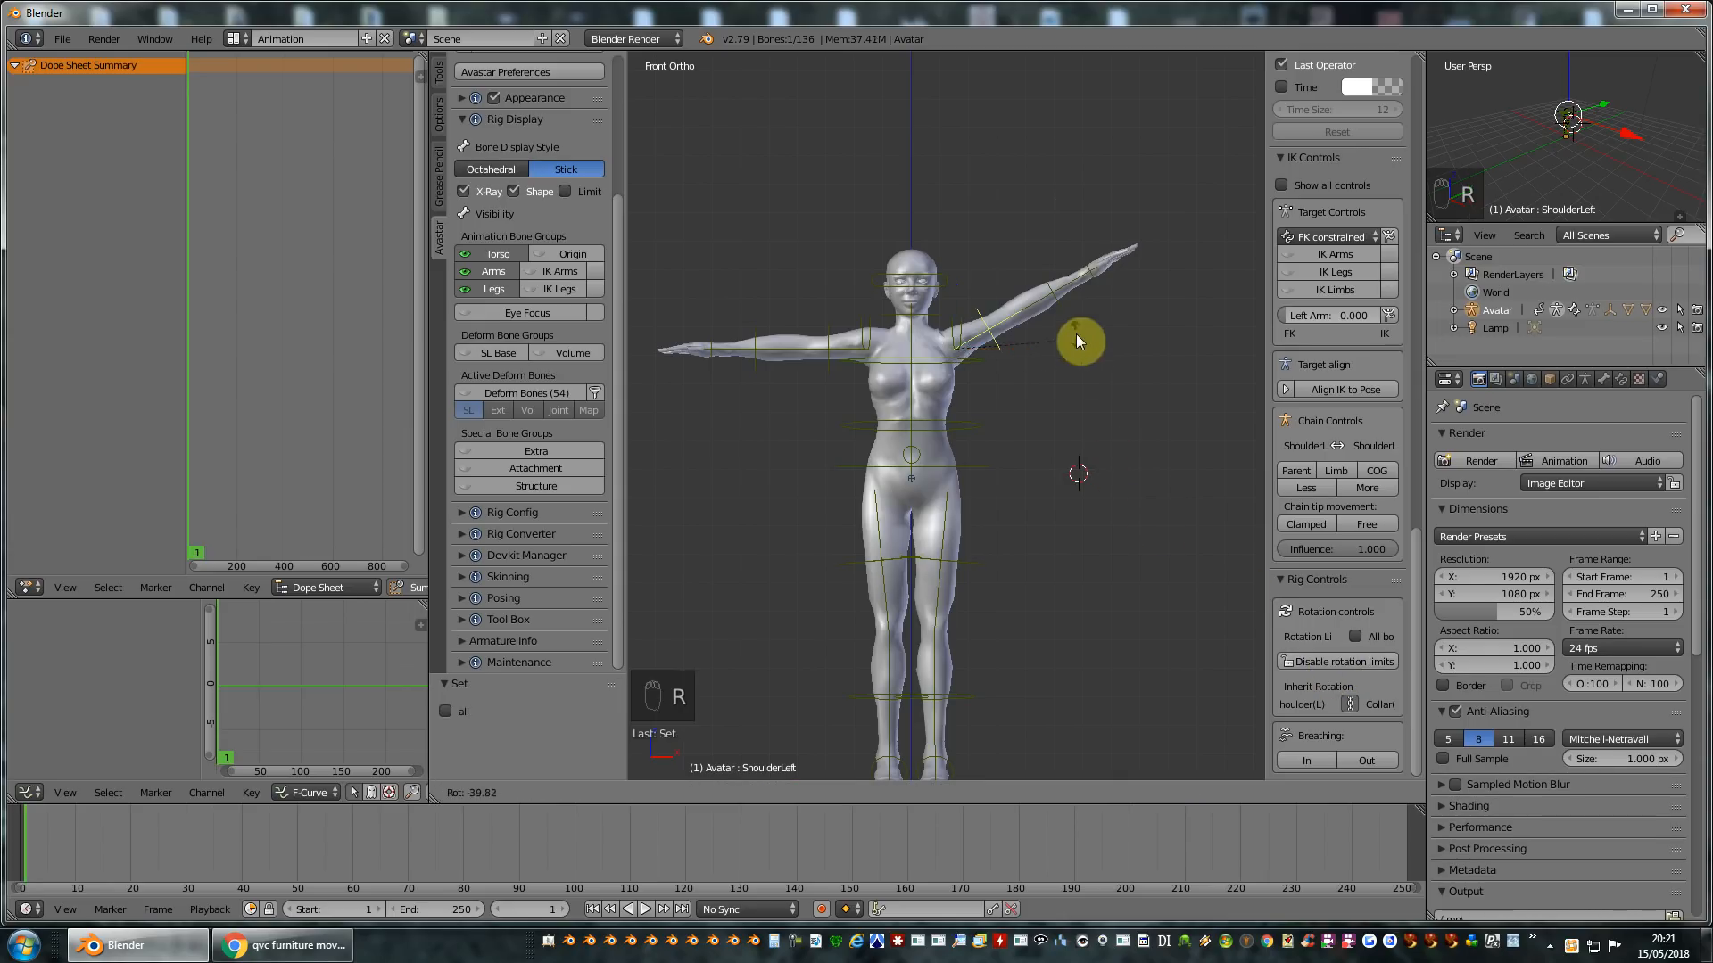
pyautogui.click(1086, 493)
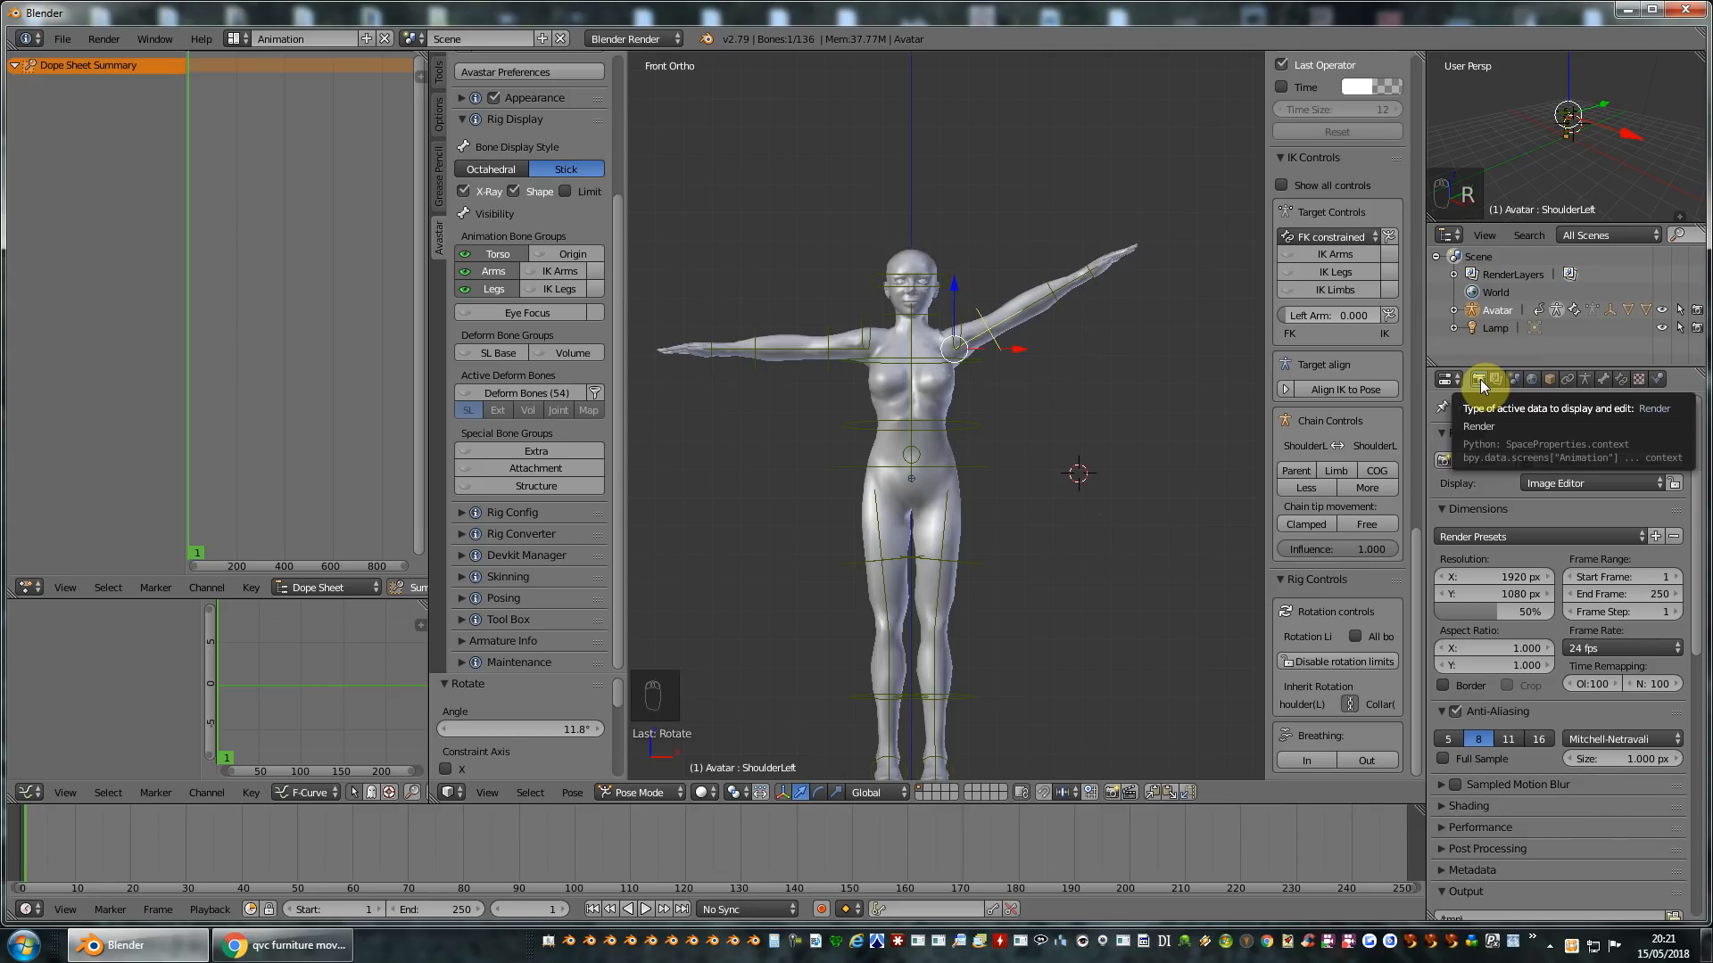
# Bring the Animation Export settings into view and rotate the left shoulder bone about 125° so the arm hangs beside the body.
pyautogui.moveTo(1697, 465); pyautogui.dragTo(1702, 756)
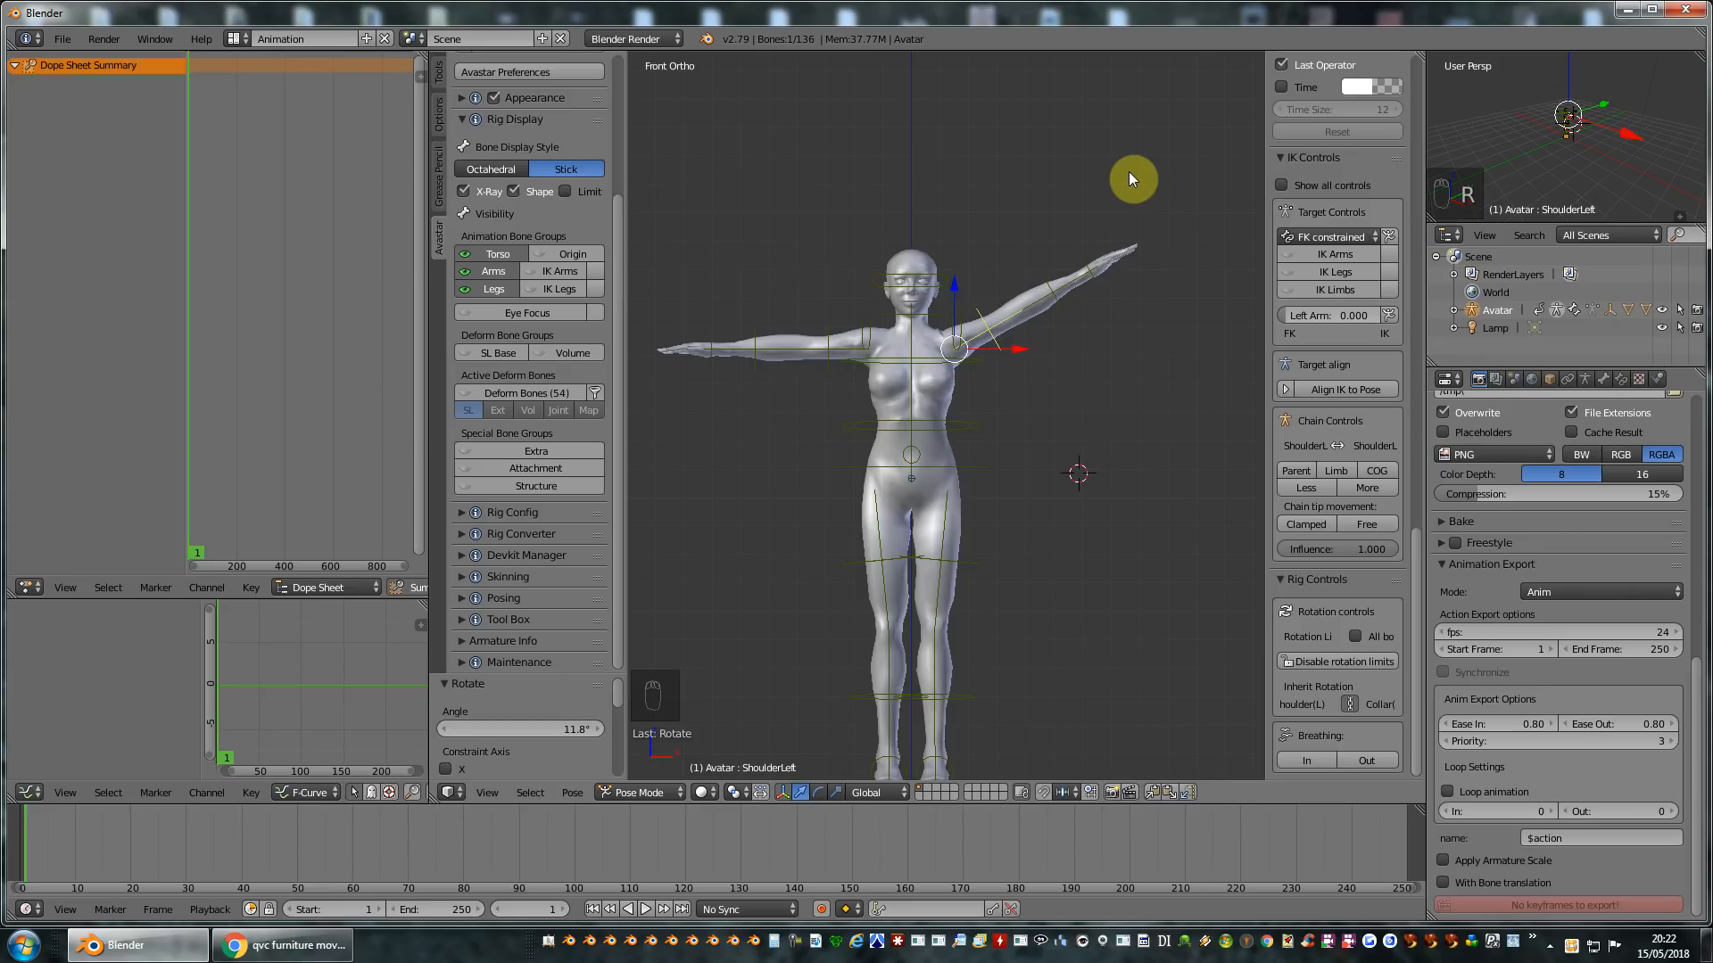
pyautogui.press('r')
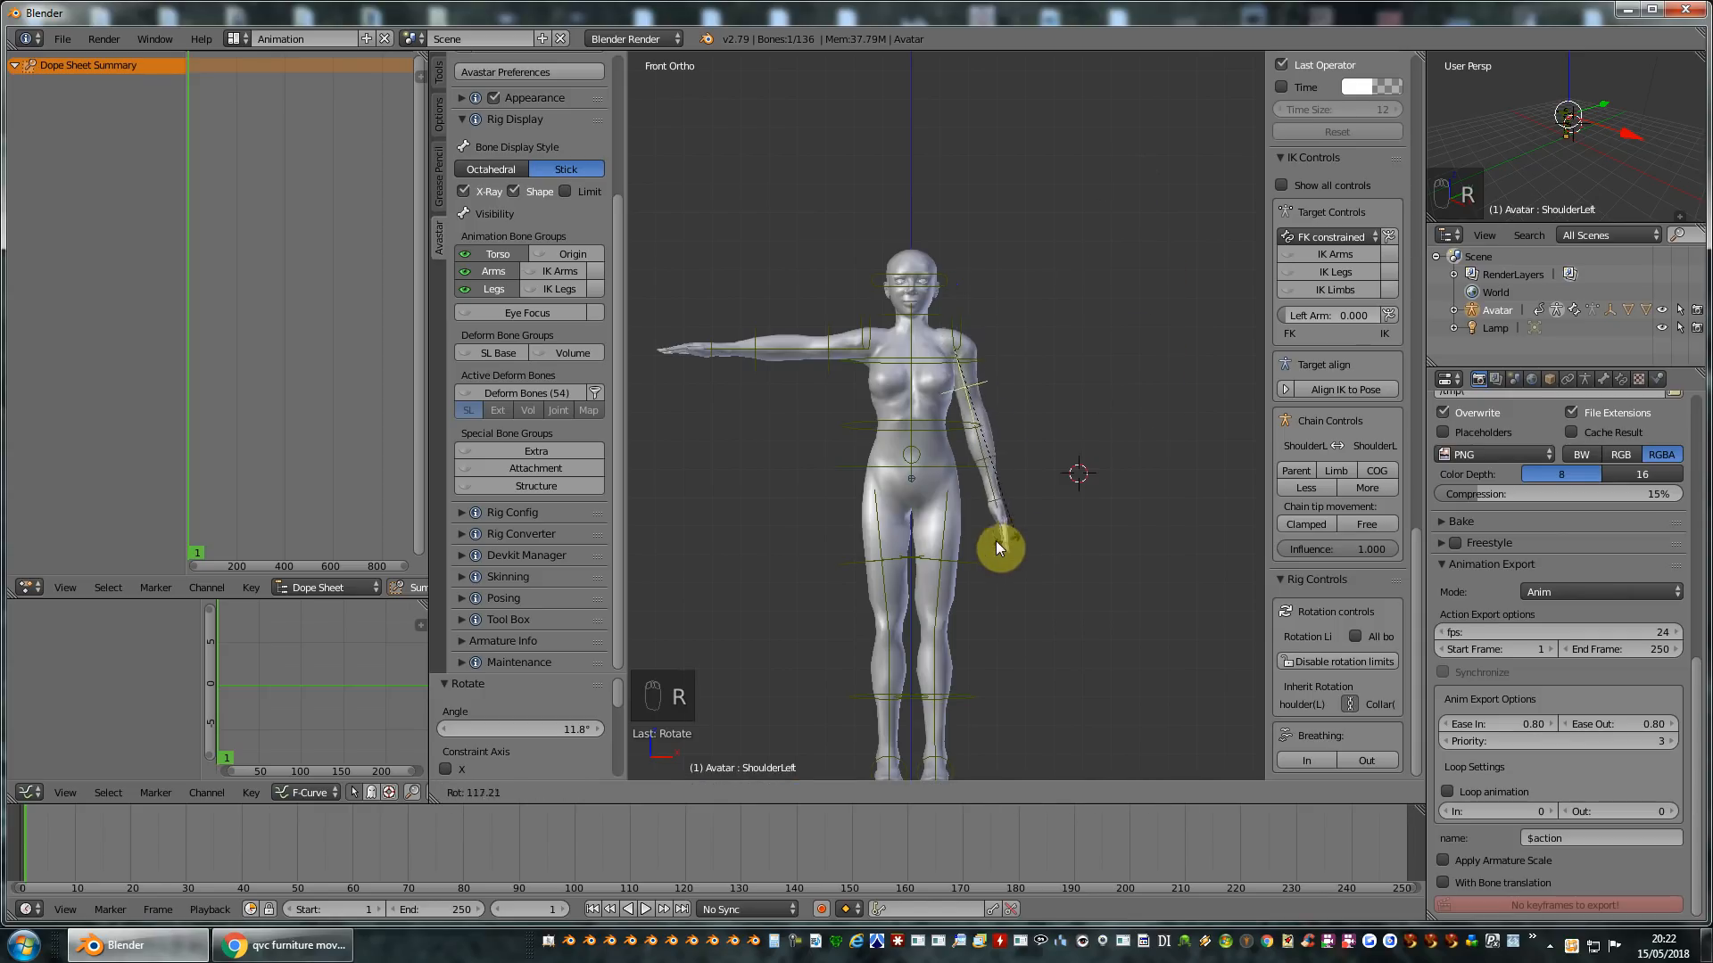
pyautogui.click(991, 542)
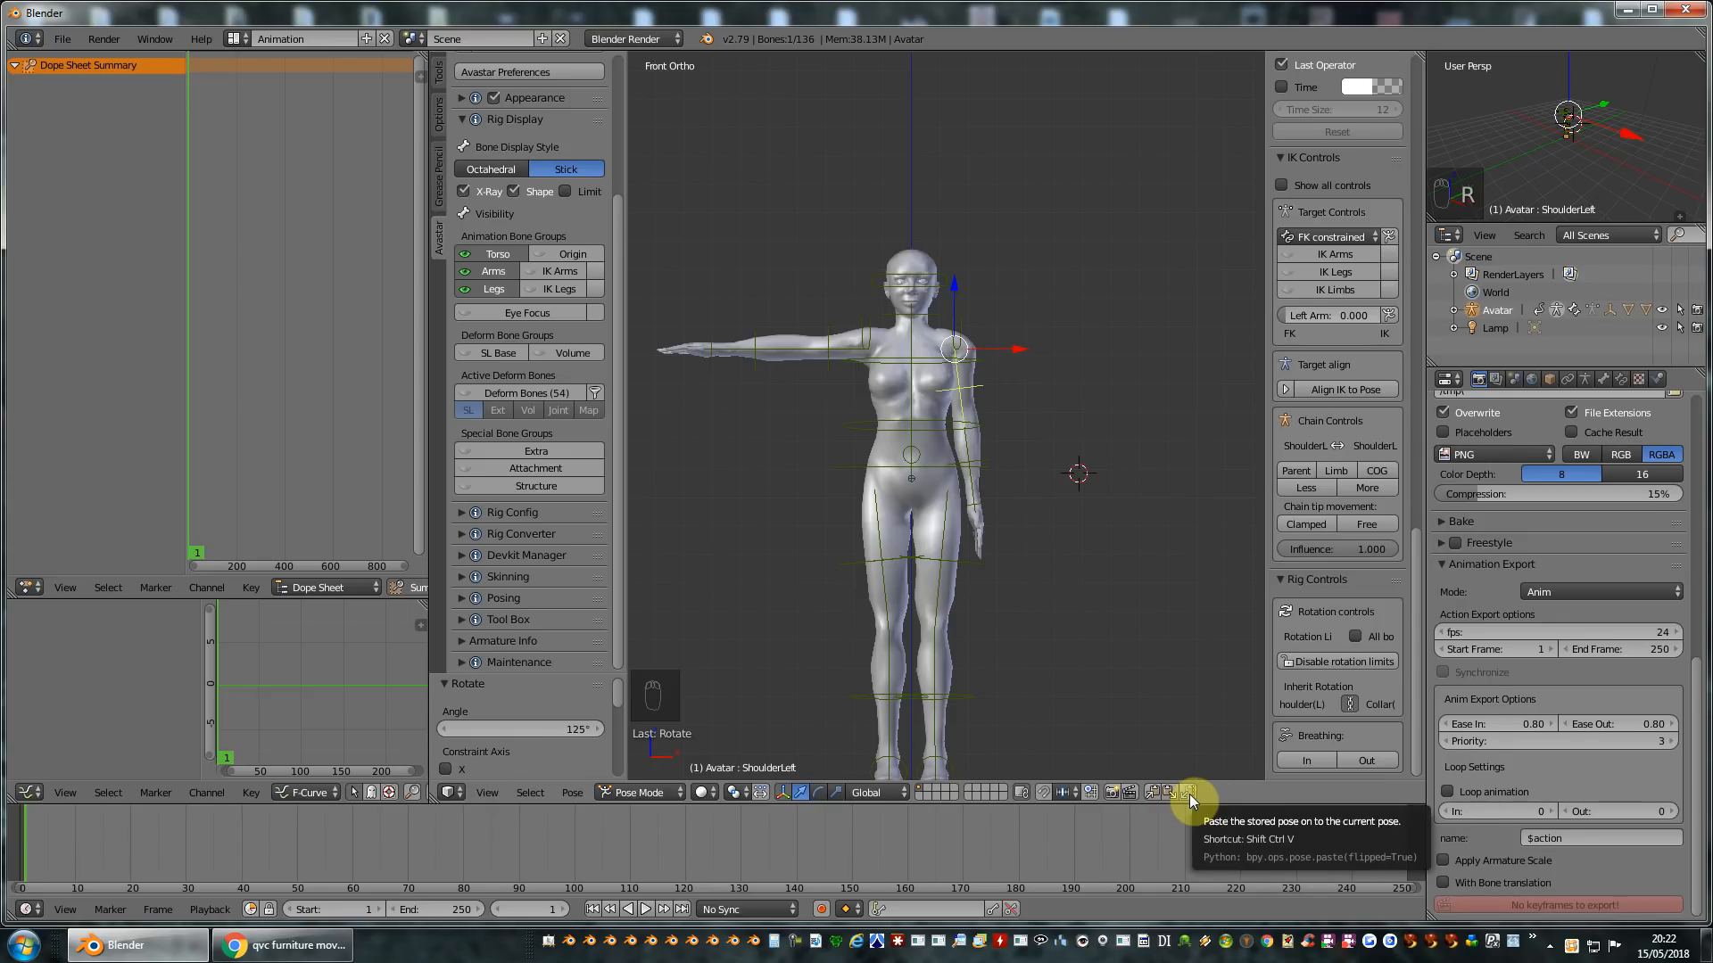
# Copy the left shoulder's pose and paste it flipped on the X axis onto the right arm.
pyautogui.click(1153, 796)
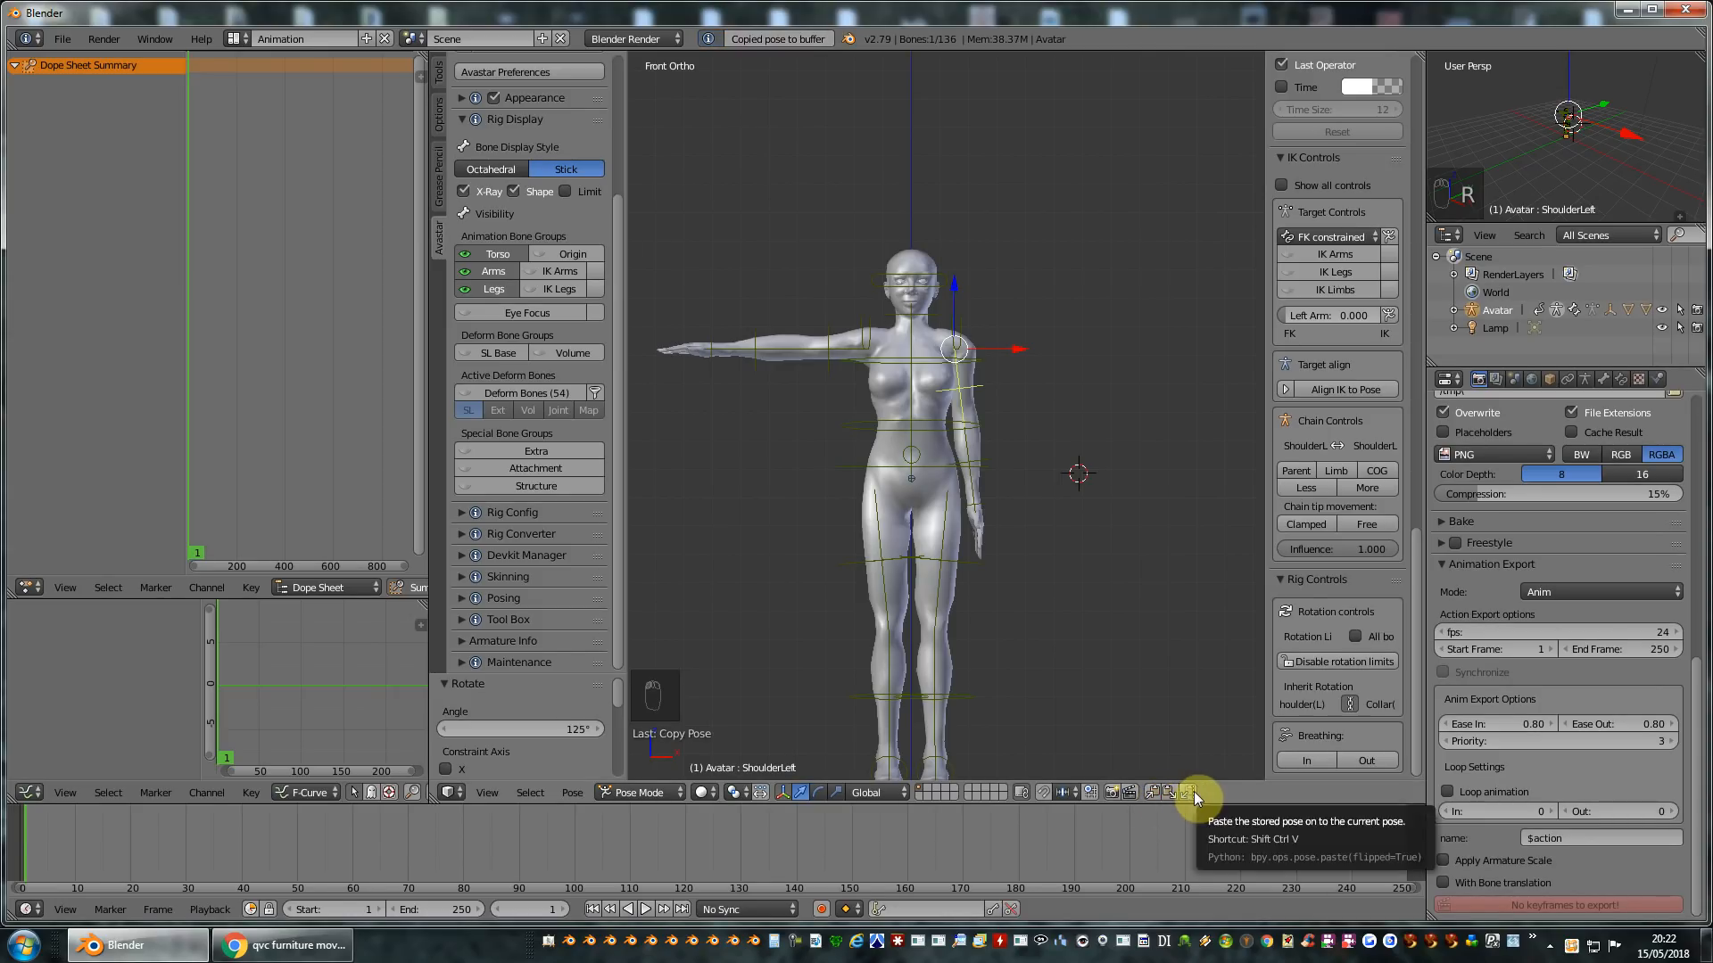
pyautogui.click(1194, 790)
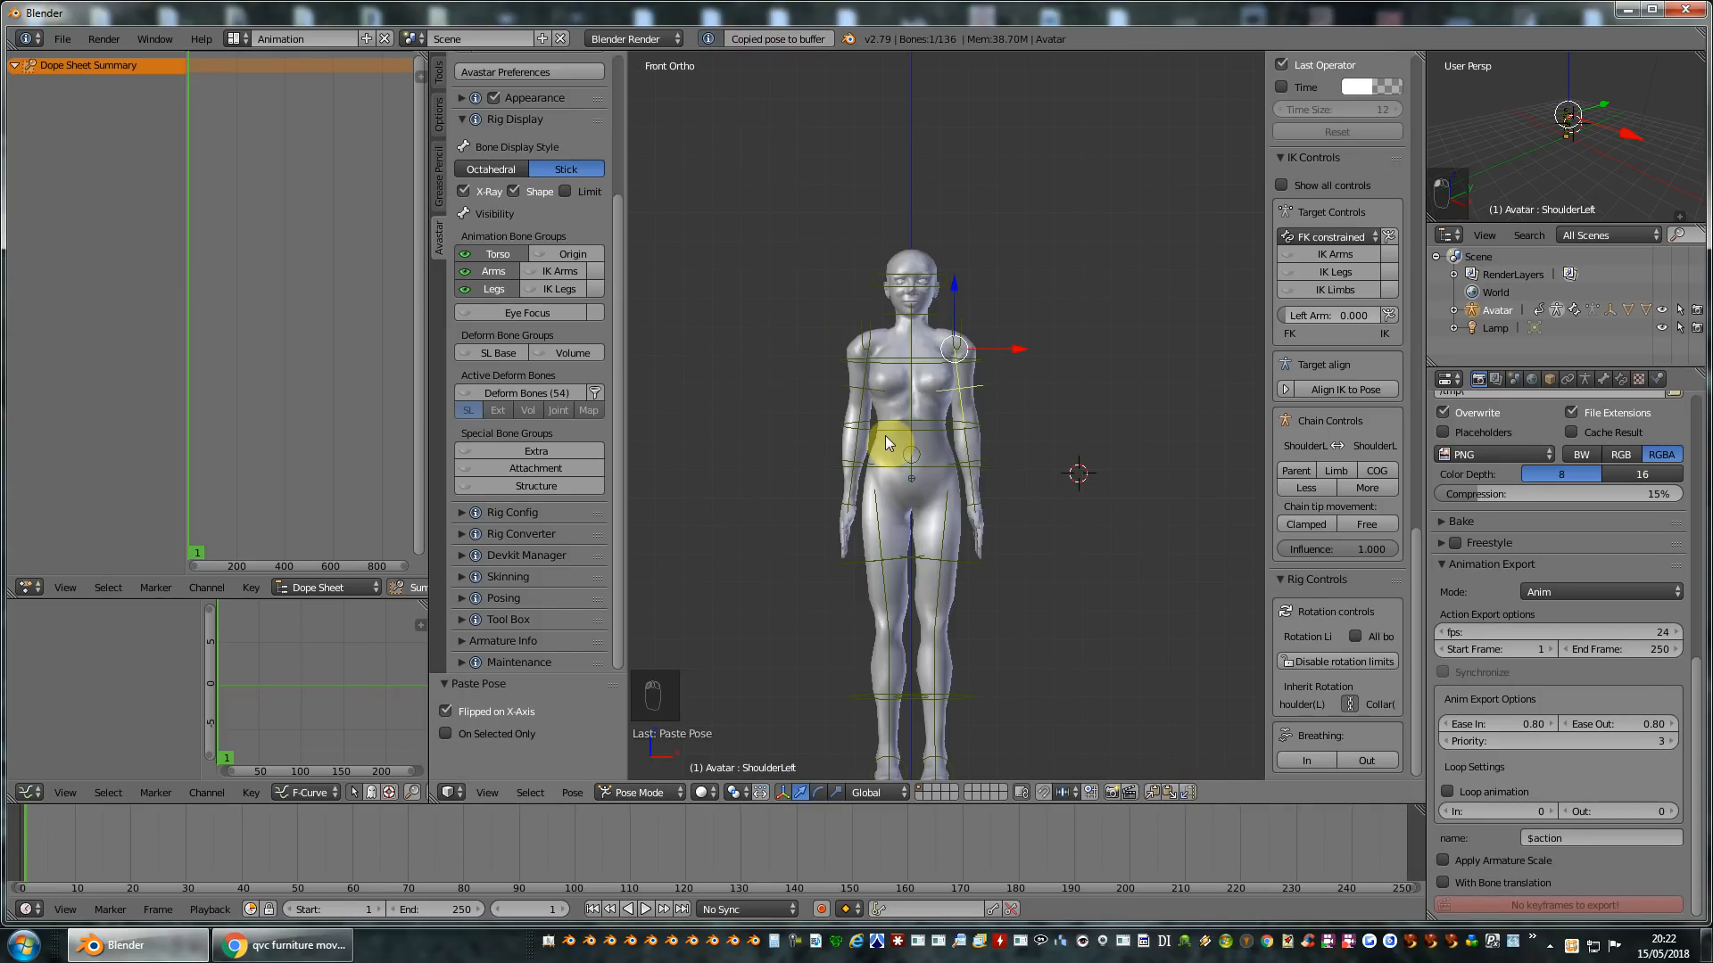
pyautogui.moveTo(1105, 496); pyautogui.dragTo(982, 514, button='middle')
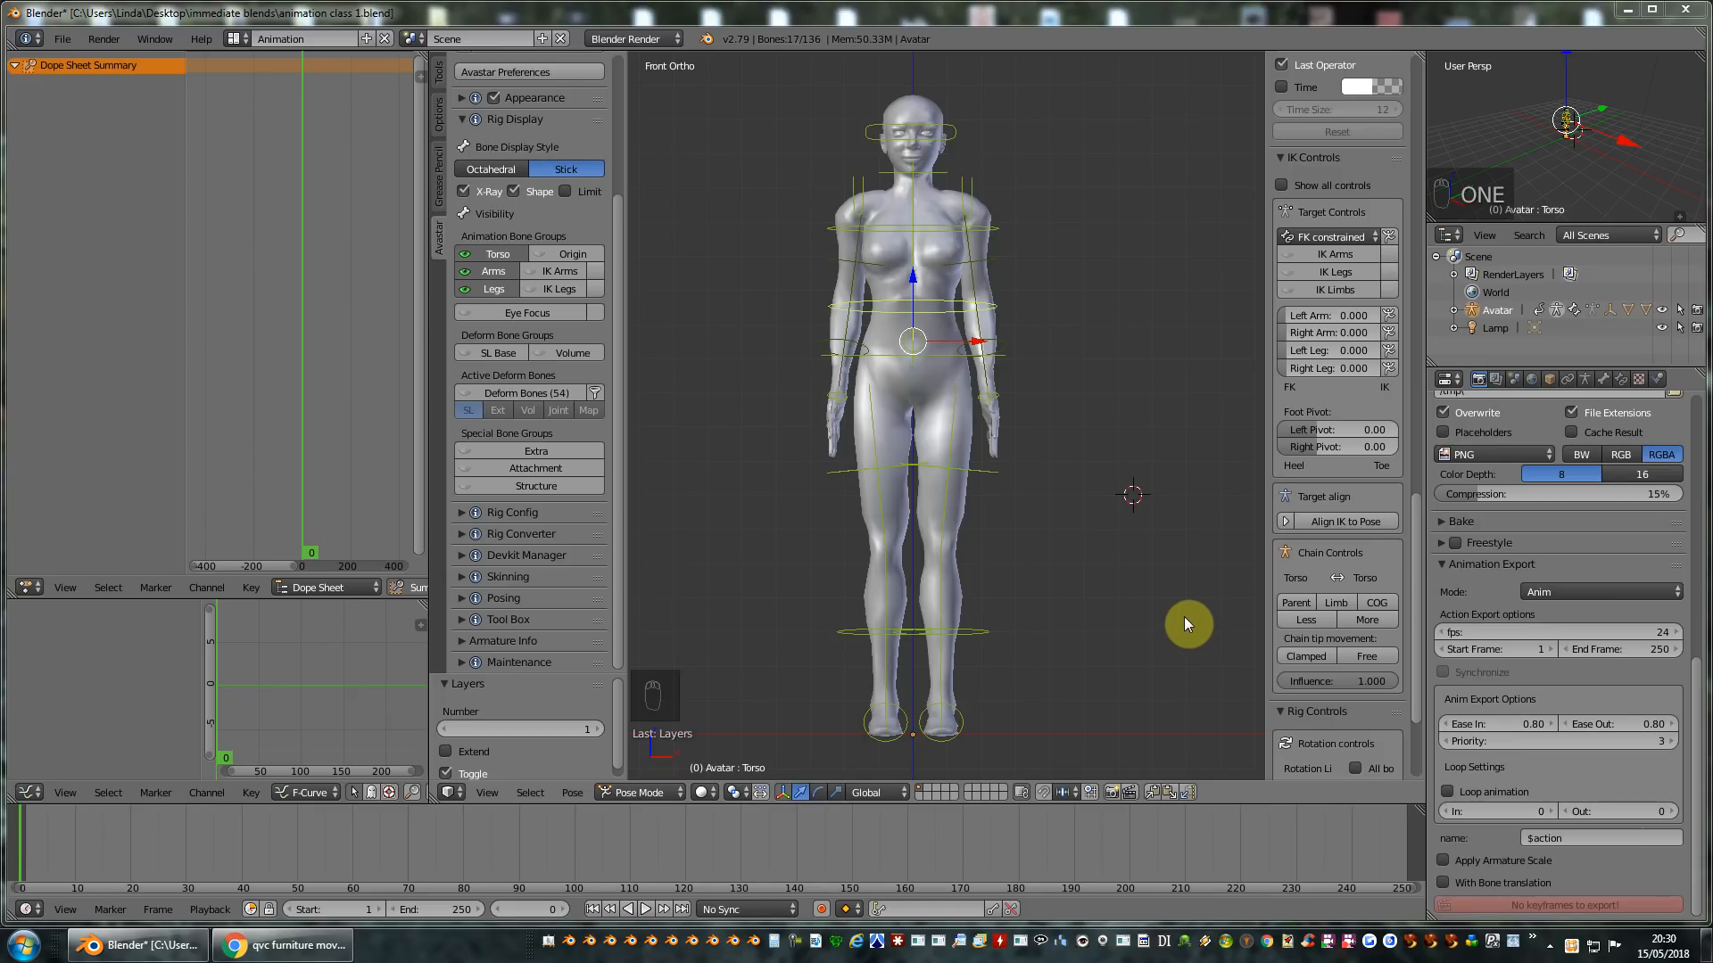
# Tilt the head slightly downward by moving the head bone about -0.026 in Y and -0.008 in Z.
pyautogui.click(1134, 633)
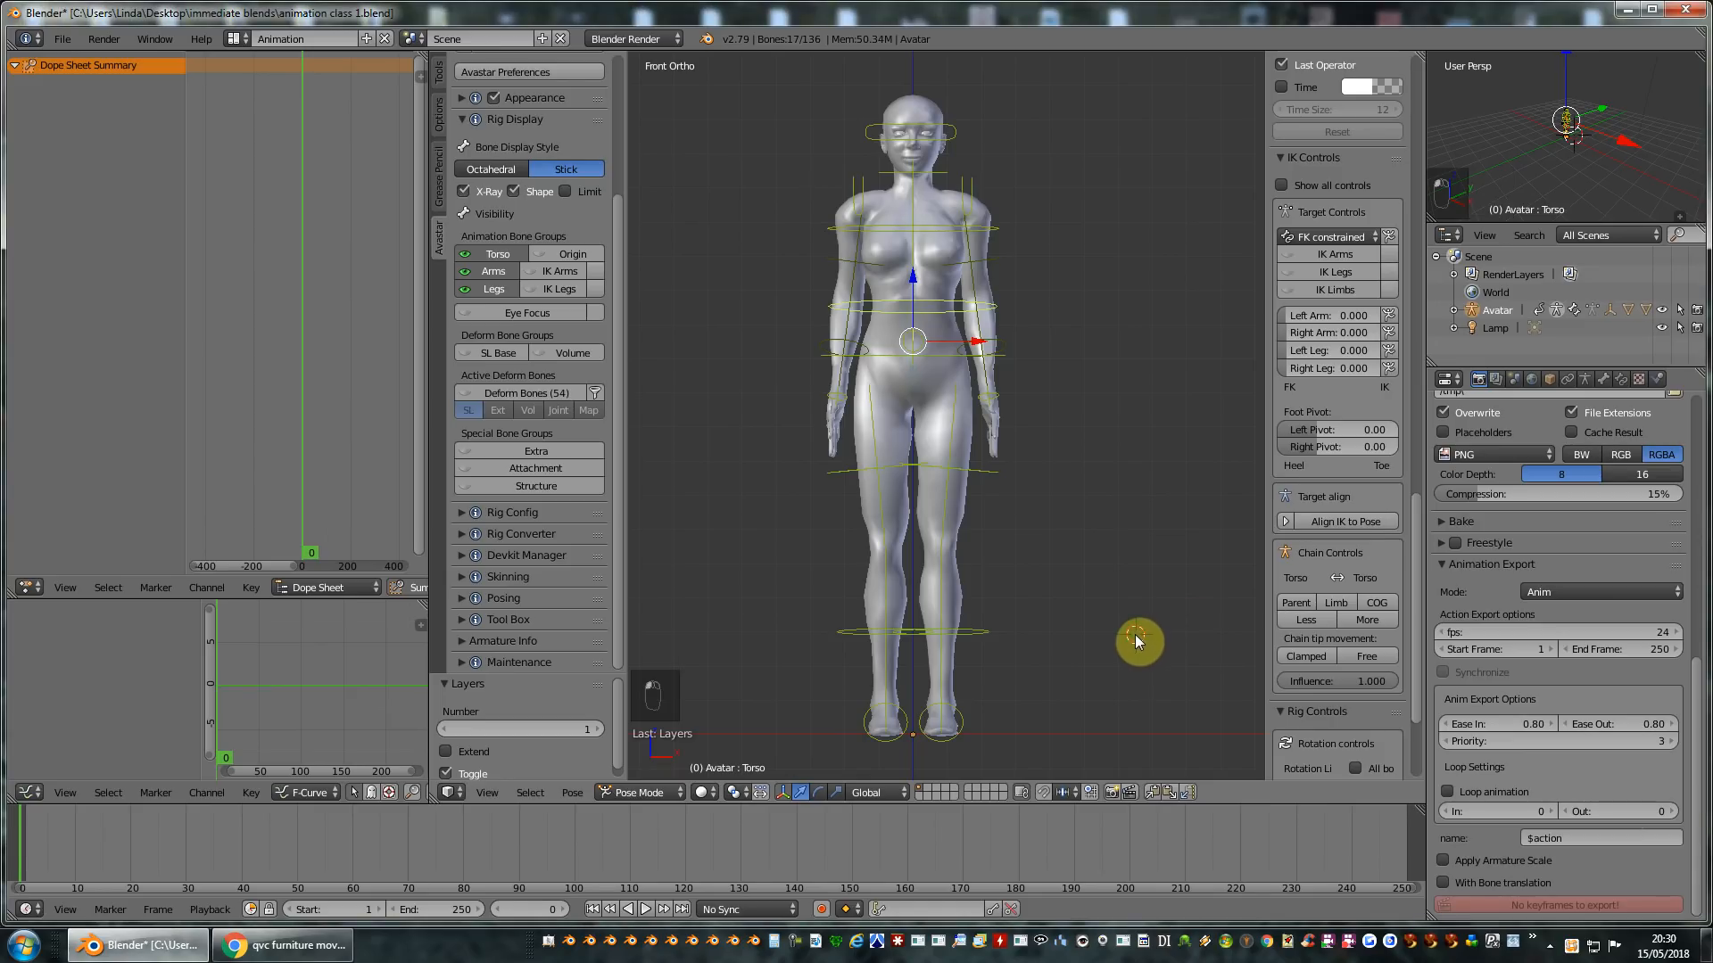
pyautogui.press('KP_3')
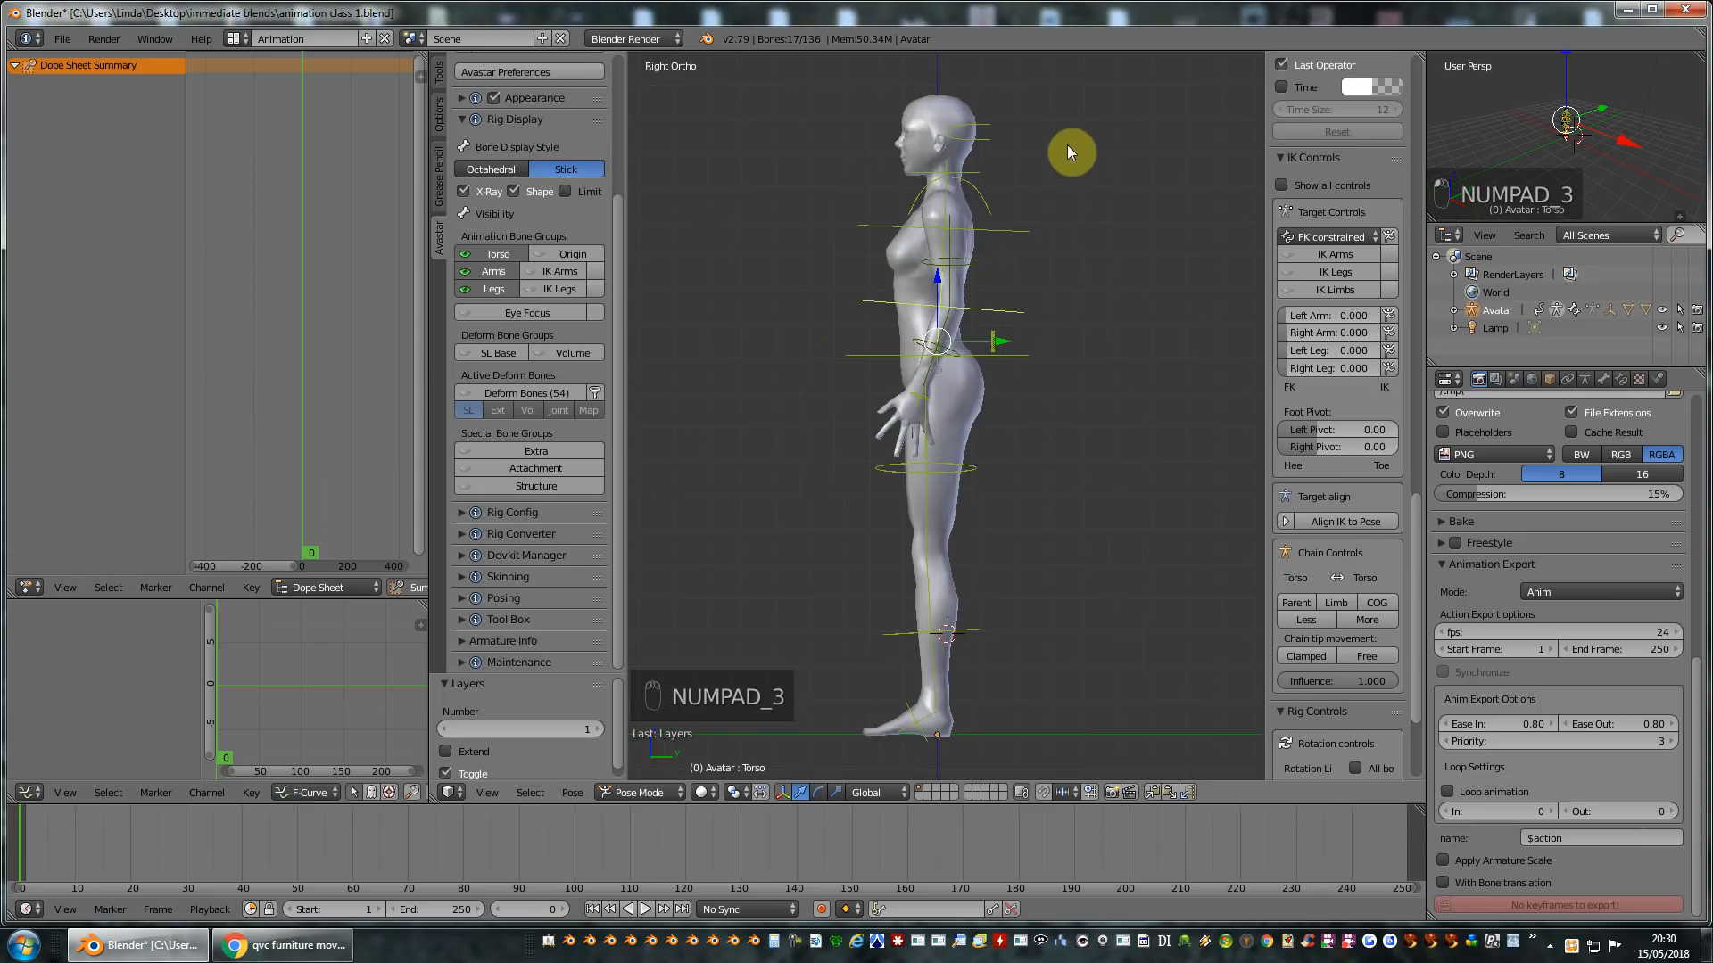
pyautogui.rightClick(984, 137)
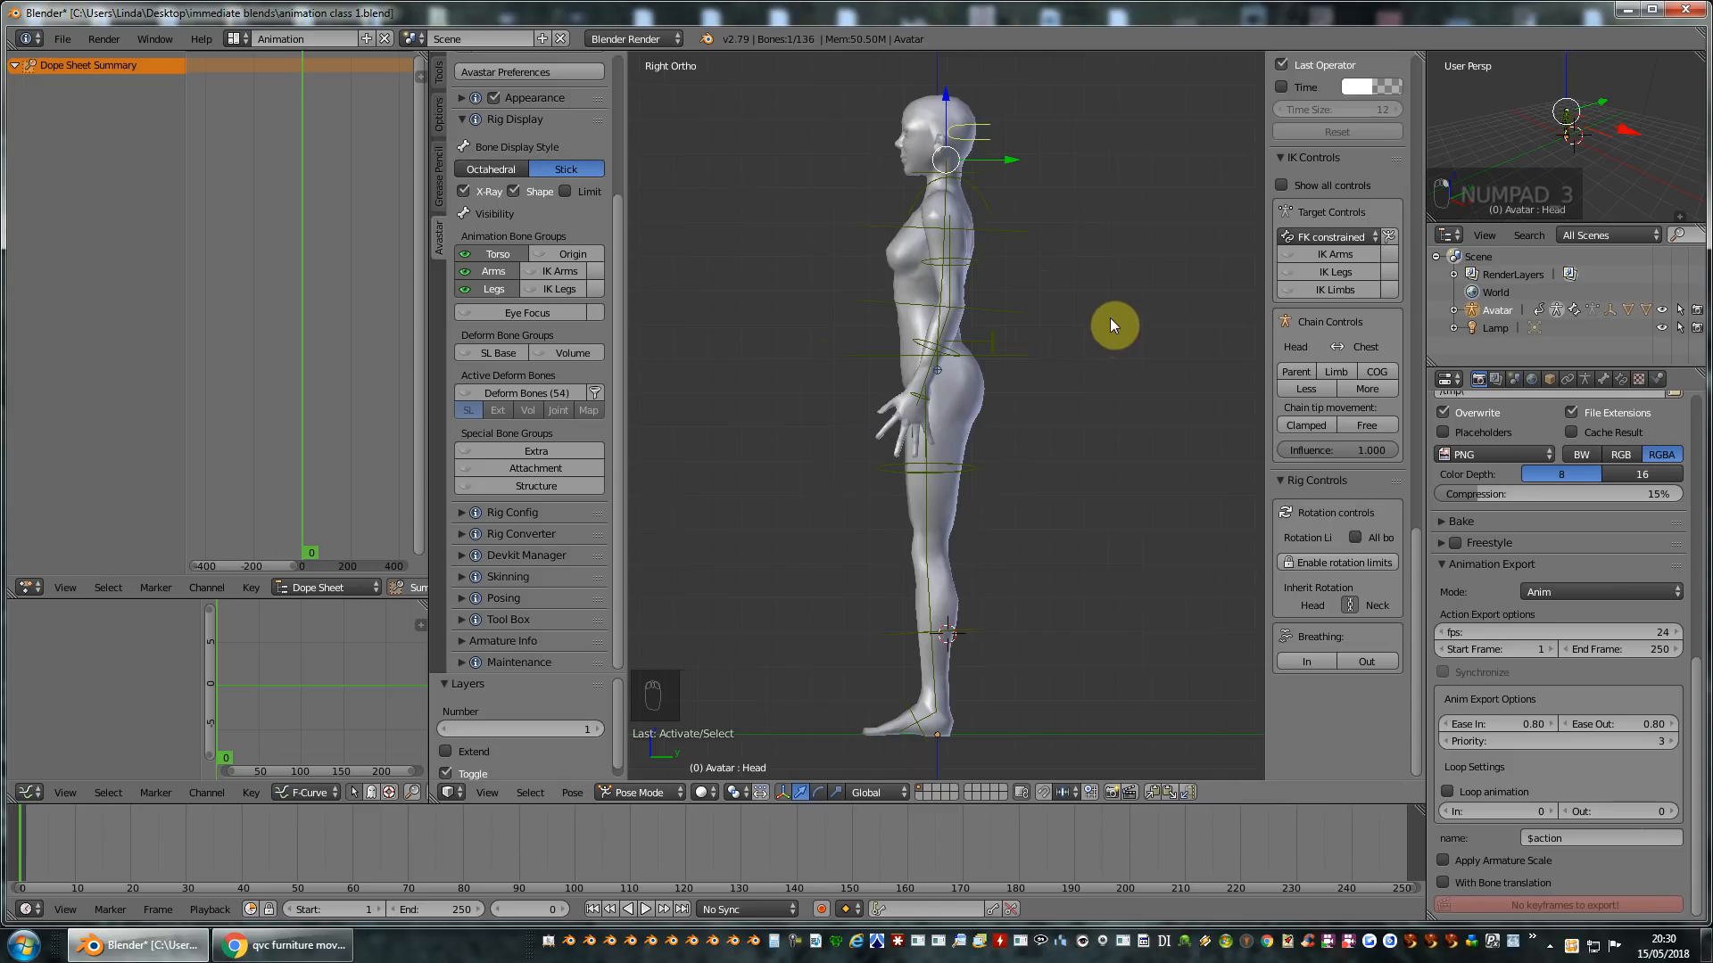
pyautogui.press('g')
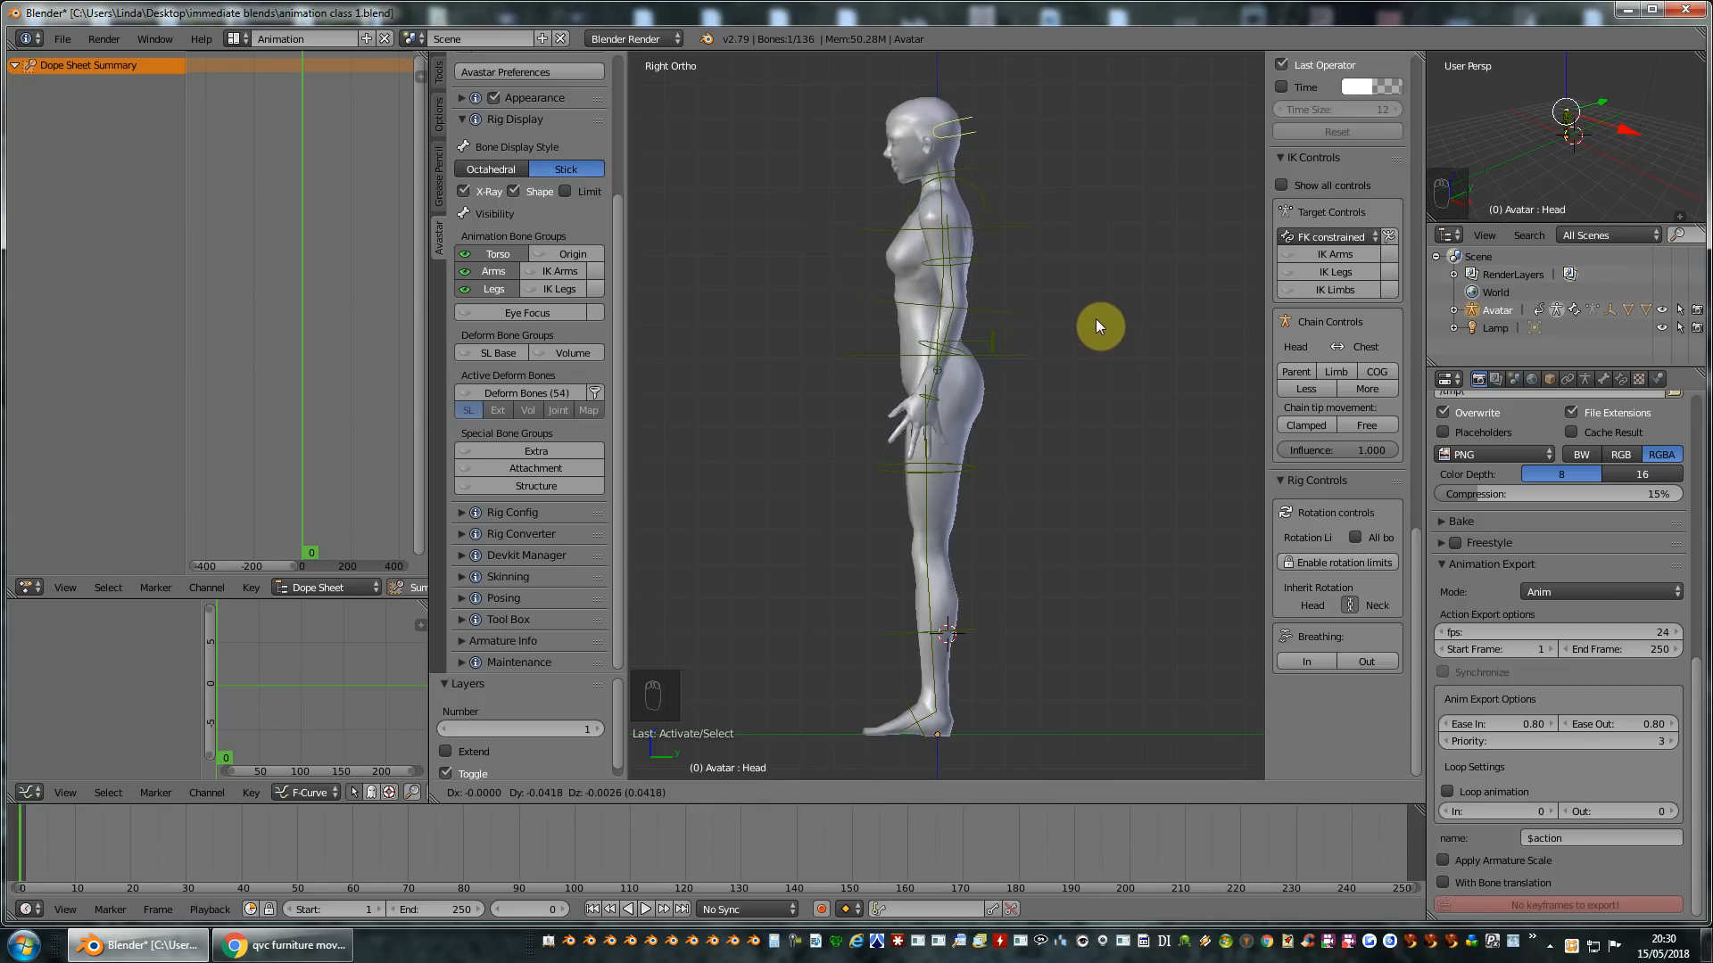
pyautogui.click(1101, 319)
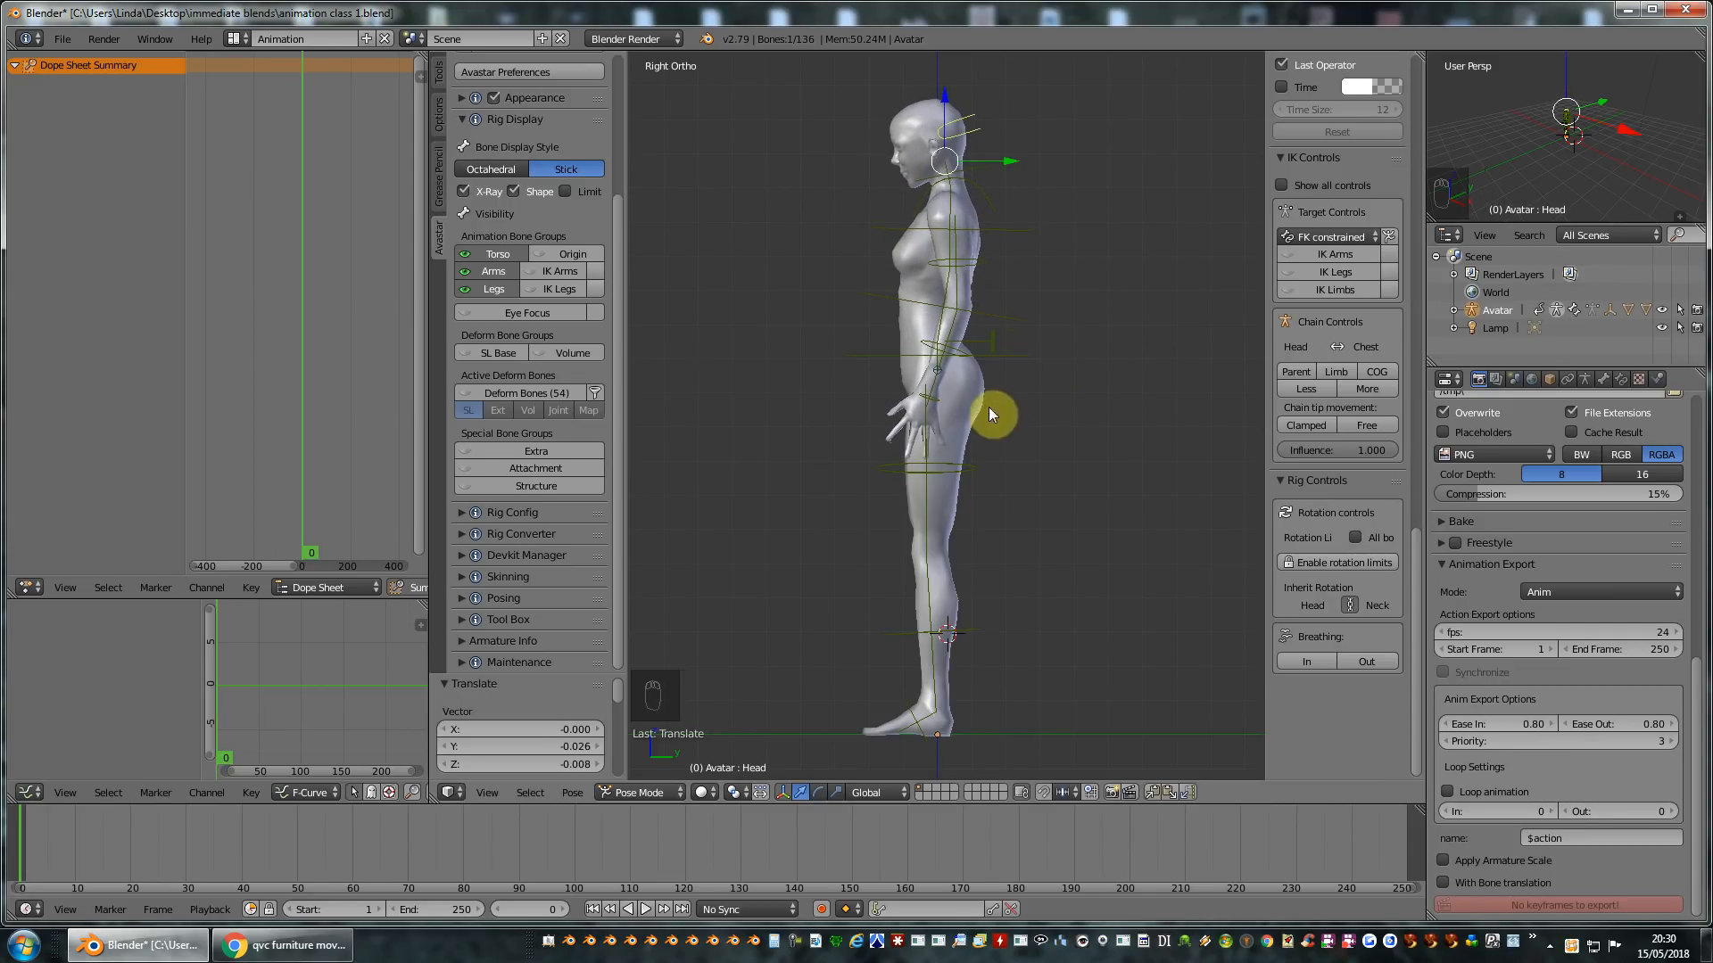
# Select all visible bones of the avatar and insert a Rotation keyframe for them at frame 0.
pyautogui.moveTo(998, 448); pyautogui.dragTo(1247, 501, button='middle')
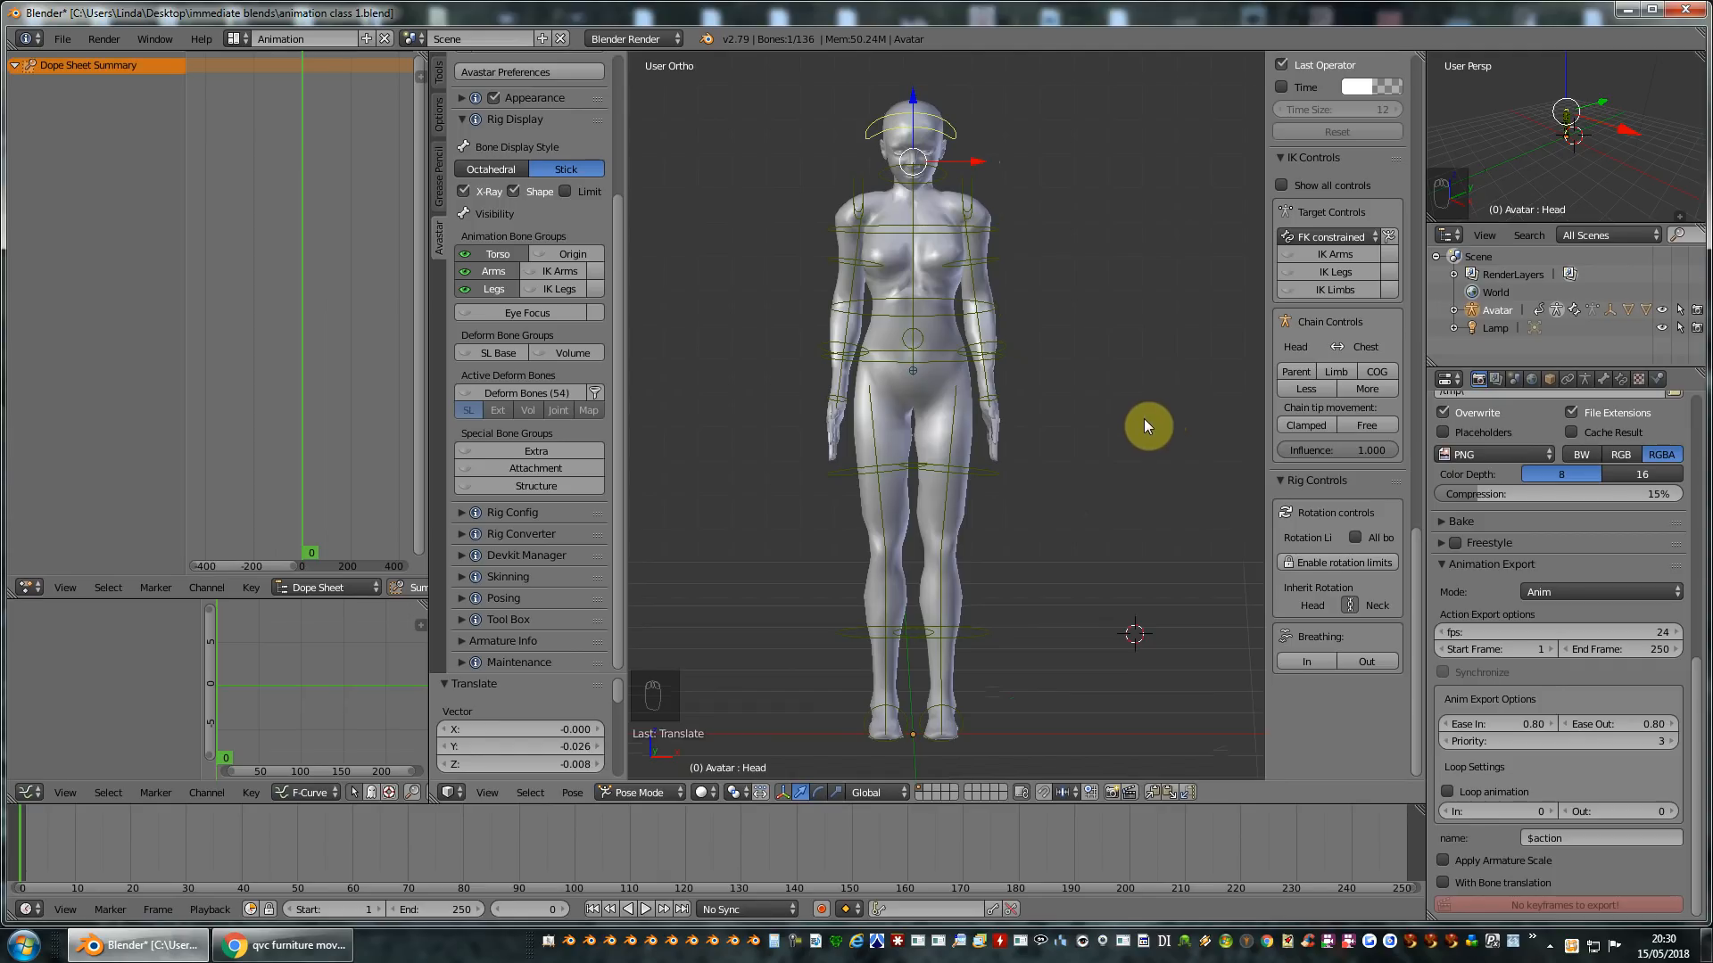
pyautogui.press('a')
pyautogui.press('a')
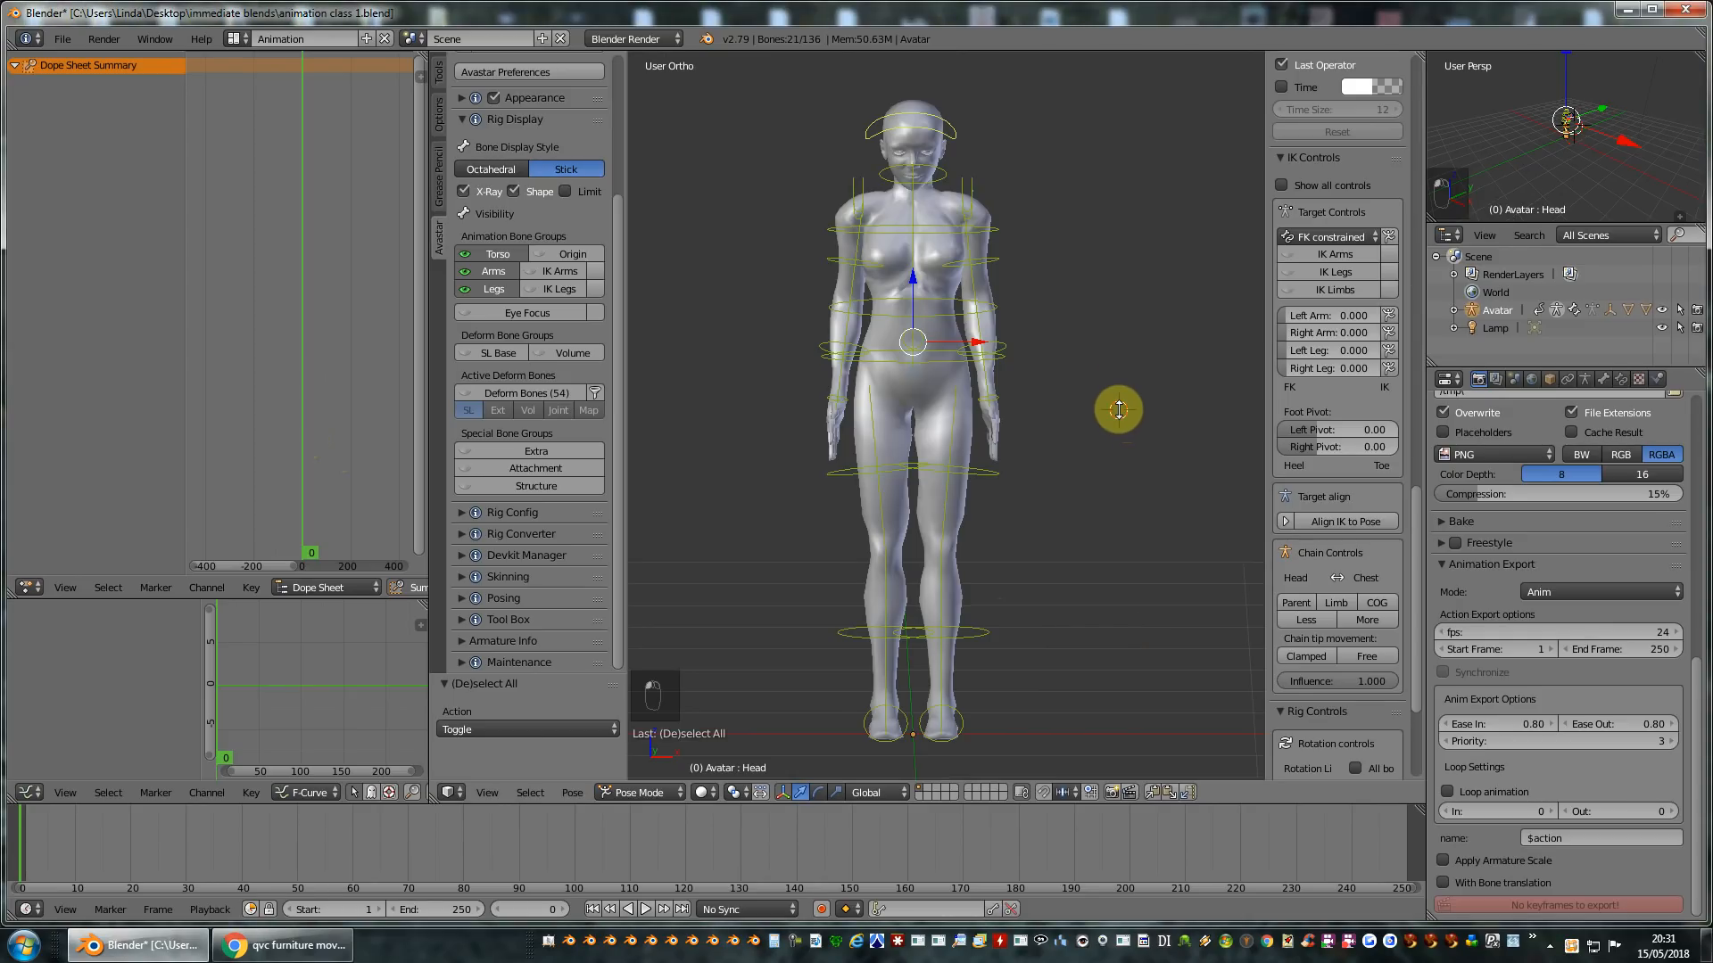
pyautogui.press('i')
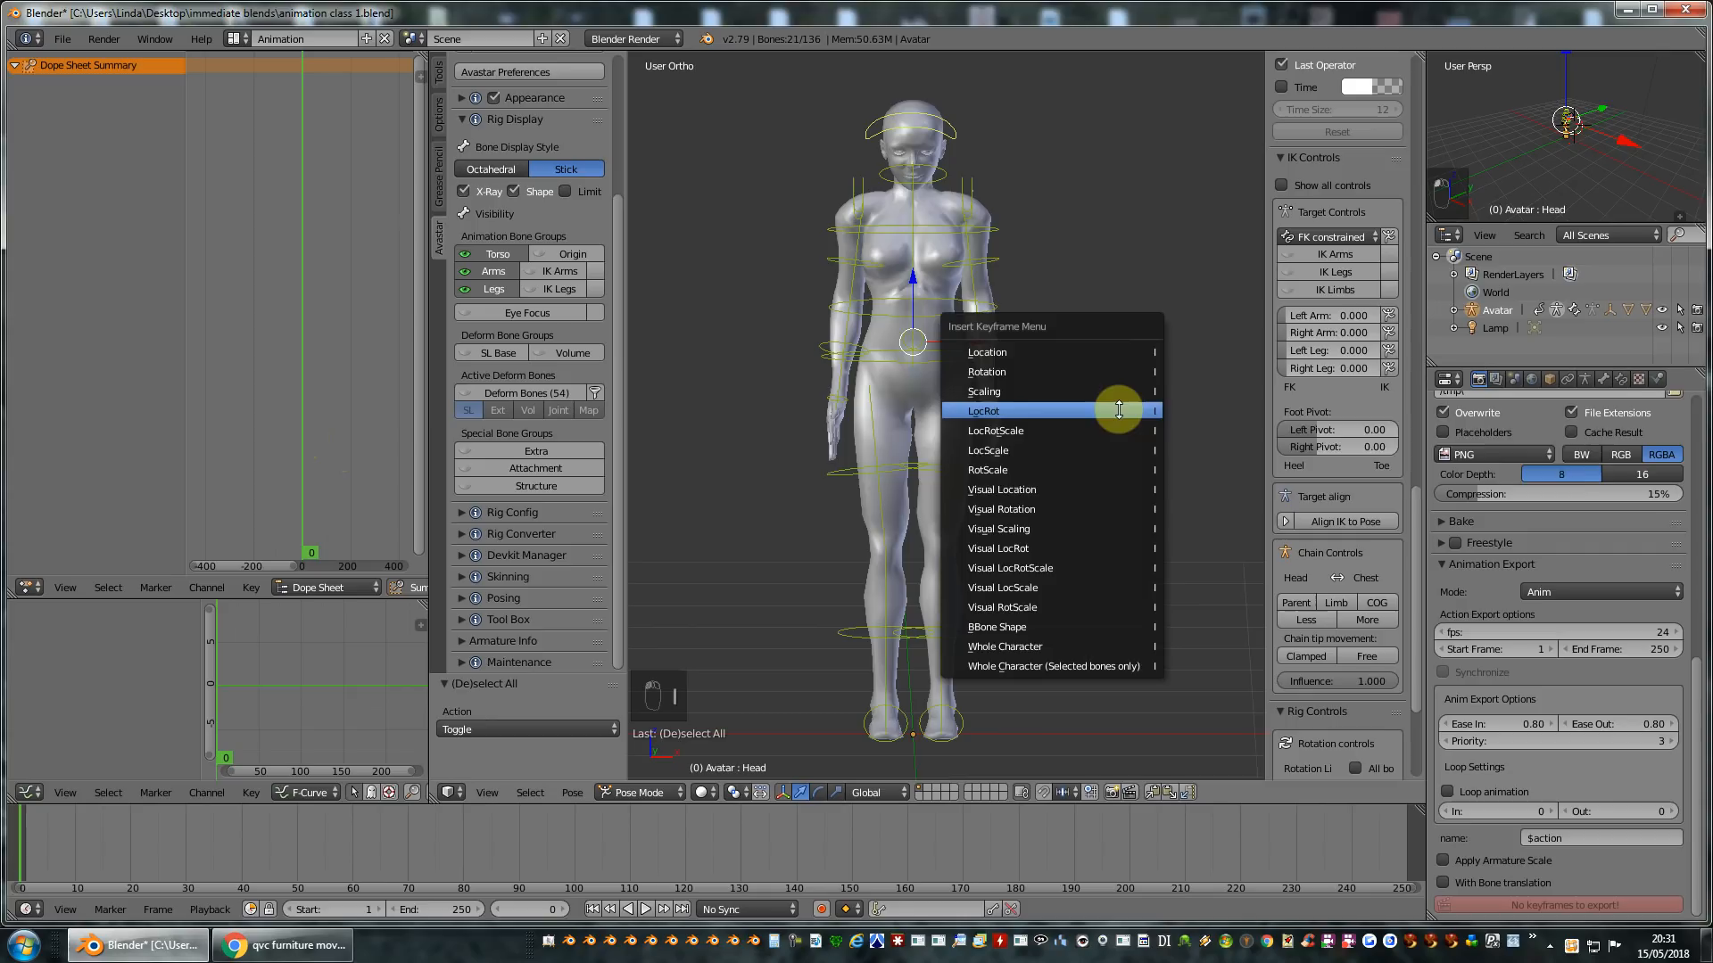
pyautogui.click(1057, 371)
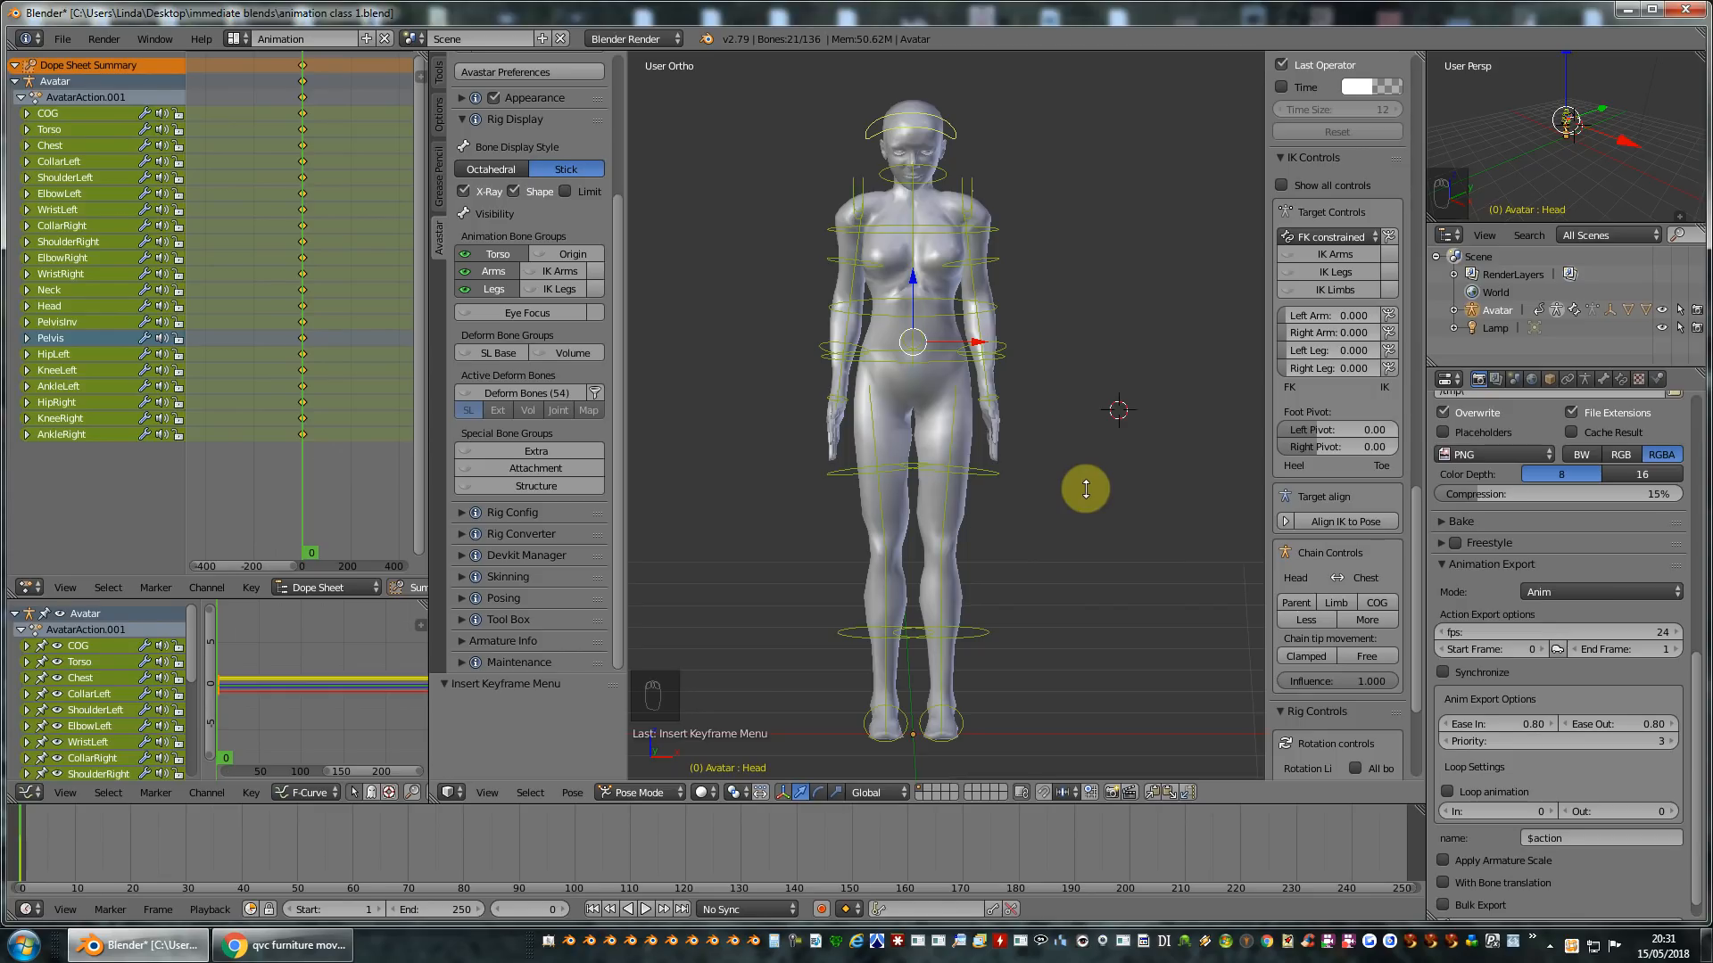
# Select only the COG bone at the hips and insert a LocRot keyframe for it at frame 0.
pyautogui.press('KP_3')
pyautogui.scroll(3, 1088, 459)
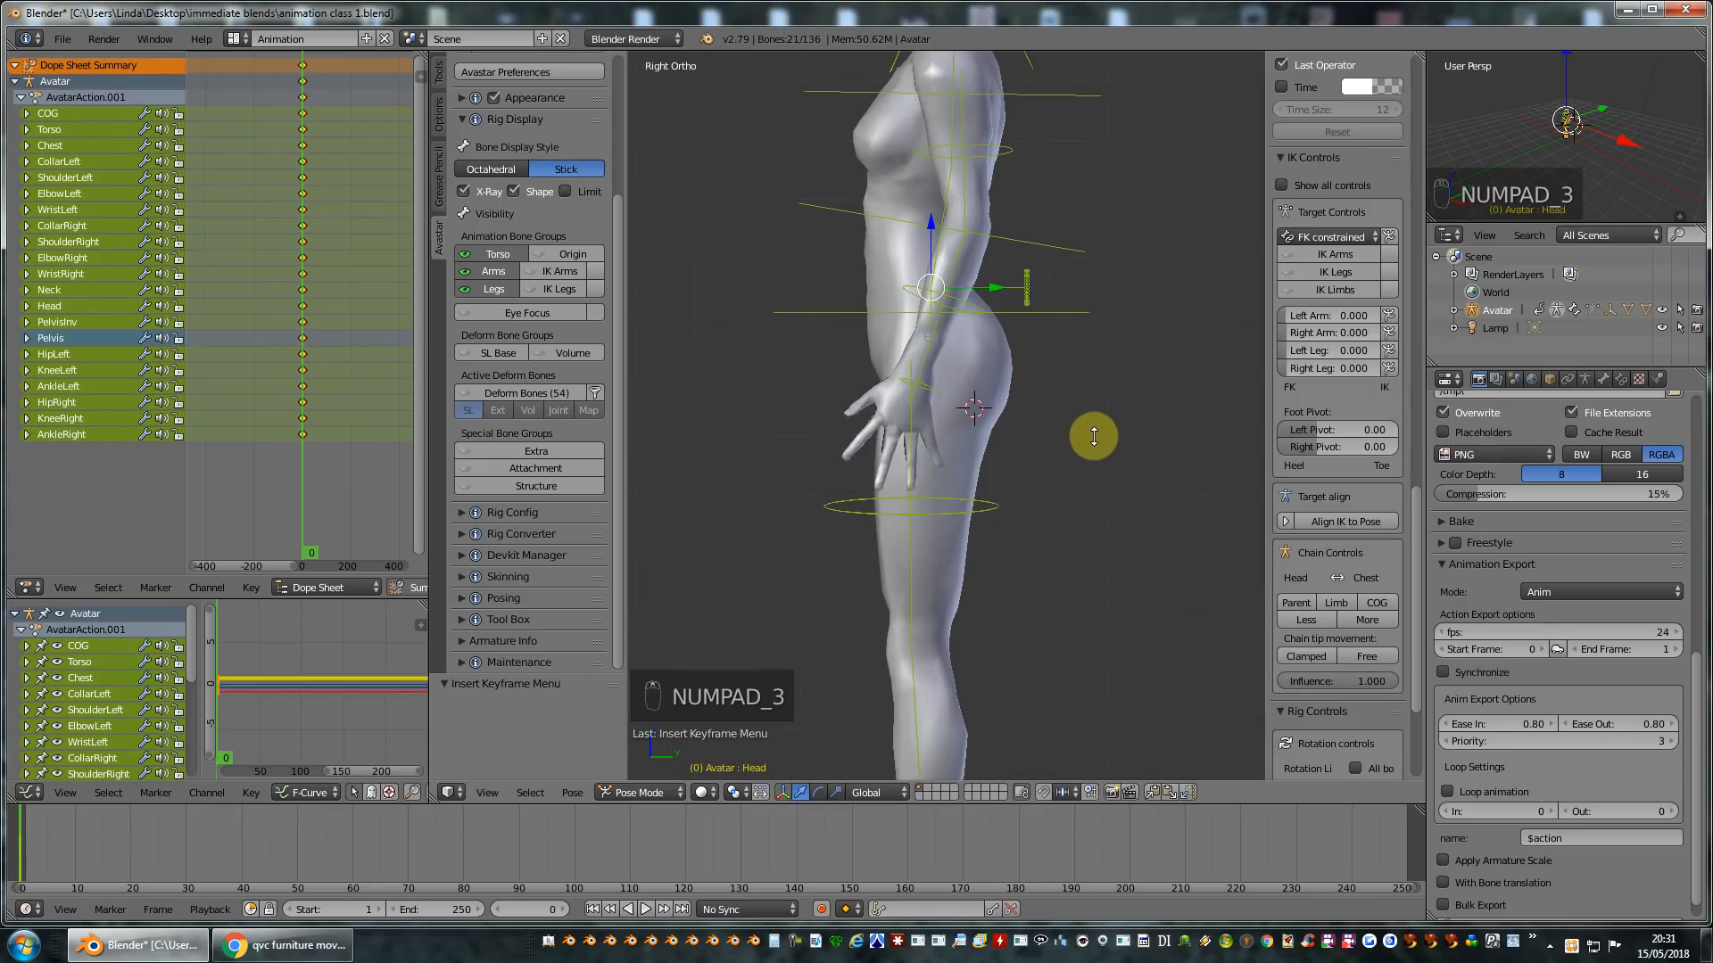
pyautogui.rightClick(1026, 282)
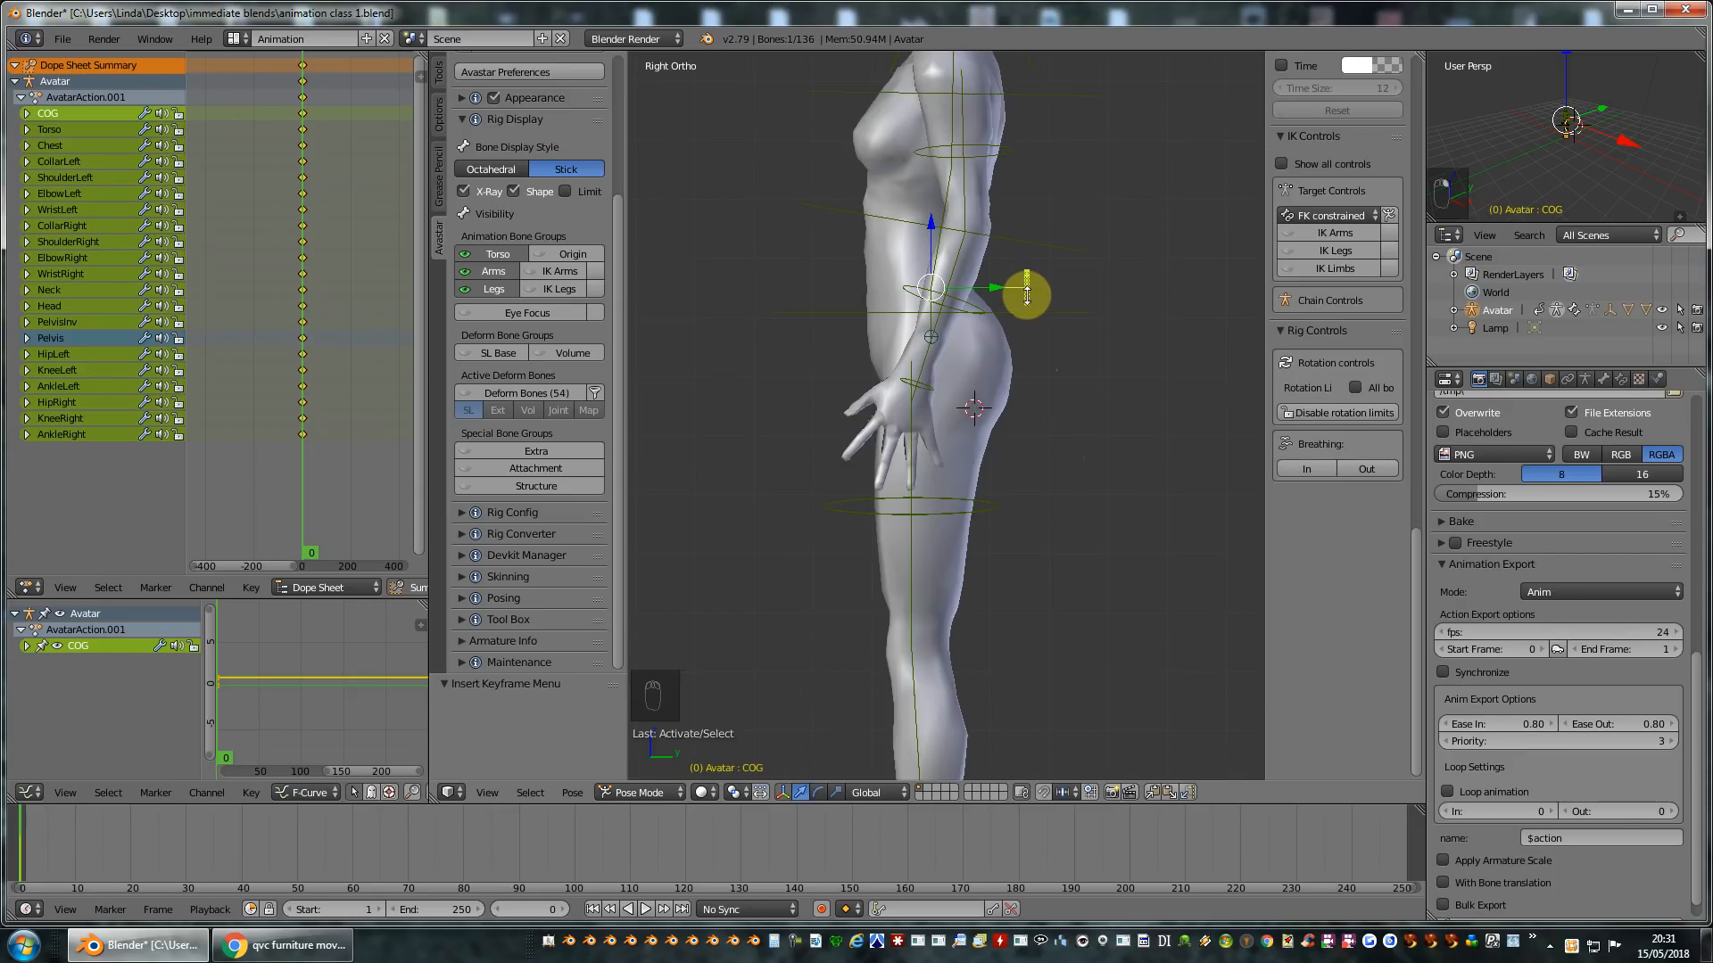
pyautogui.press('i')
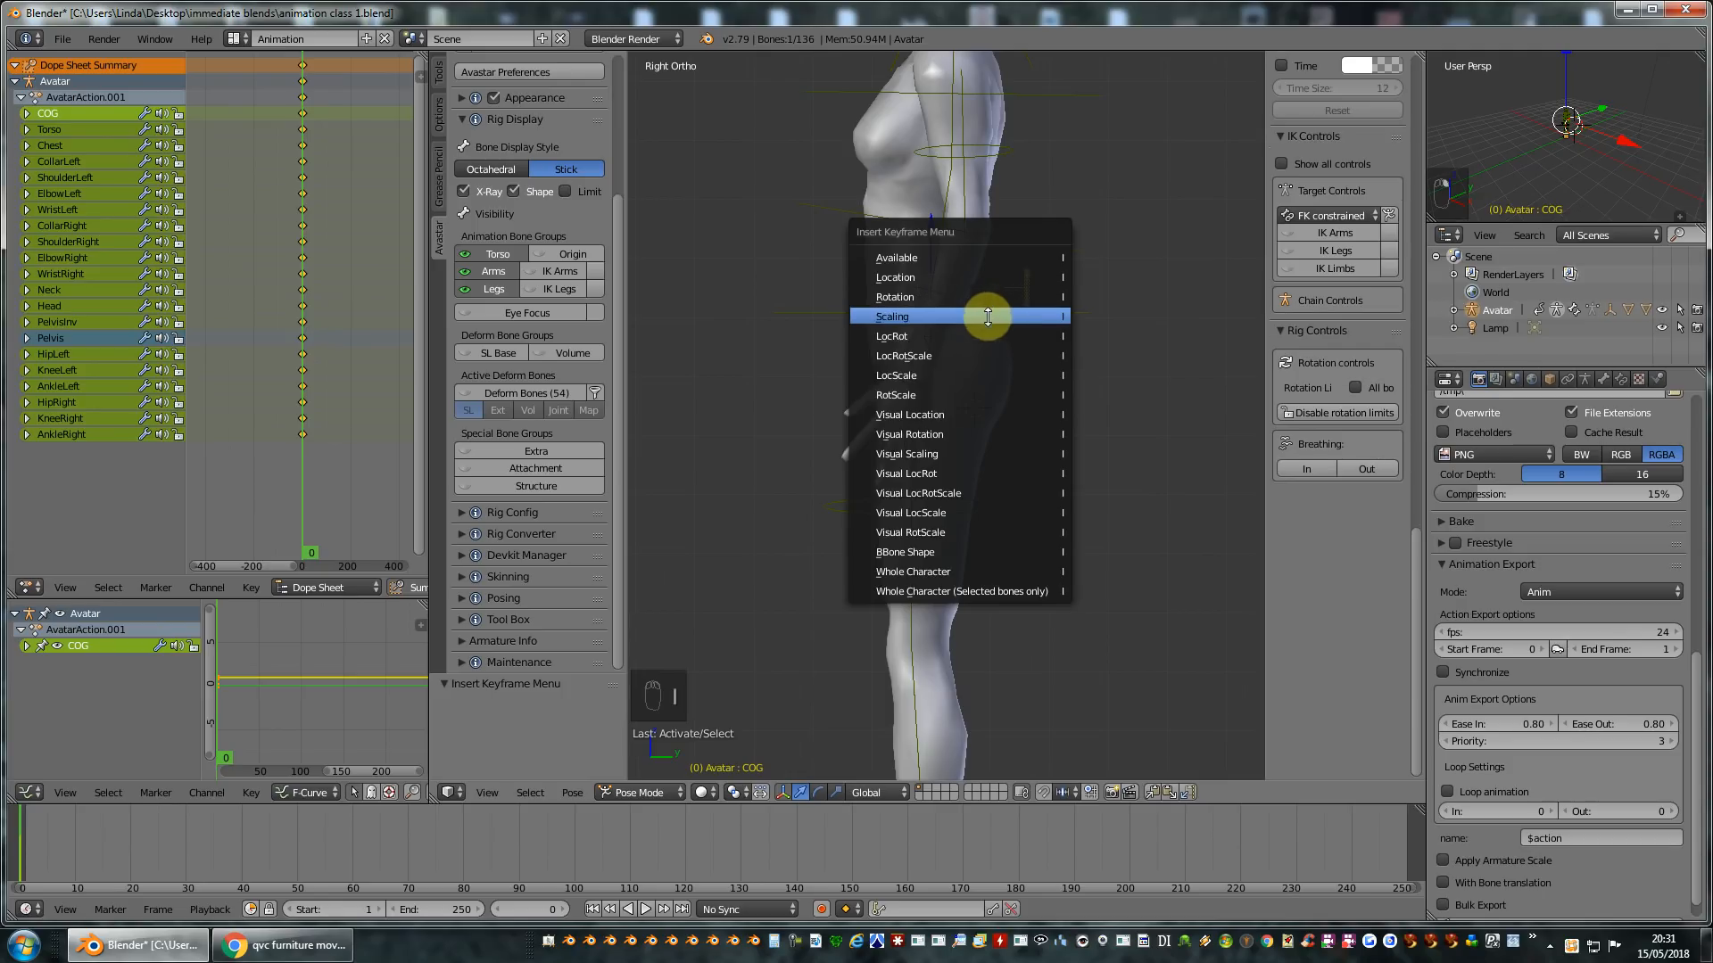
pyautogui.click(933, 335)
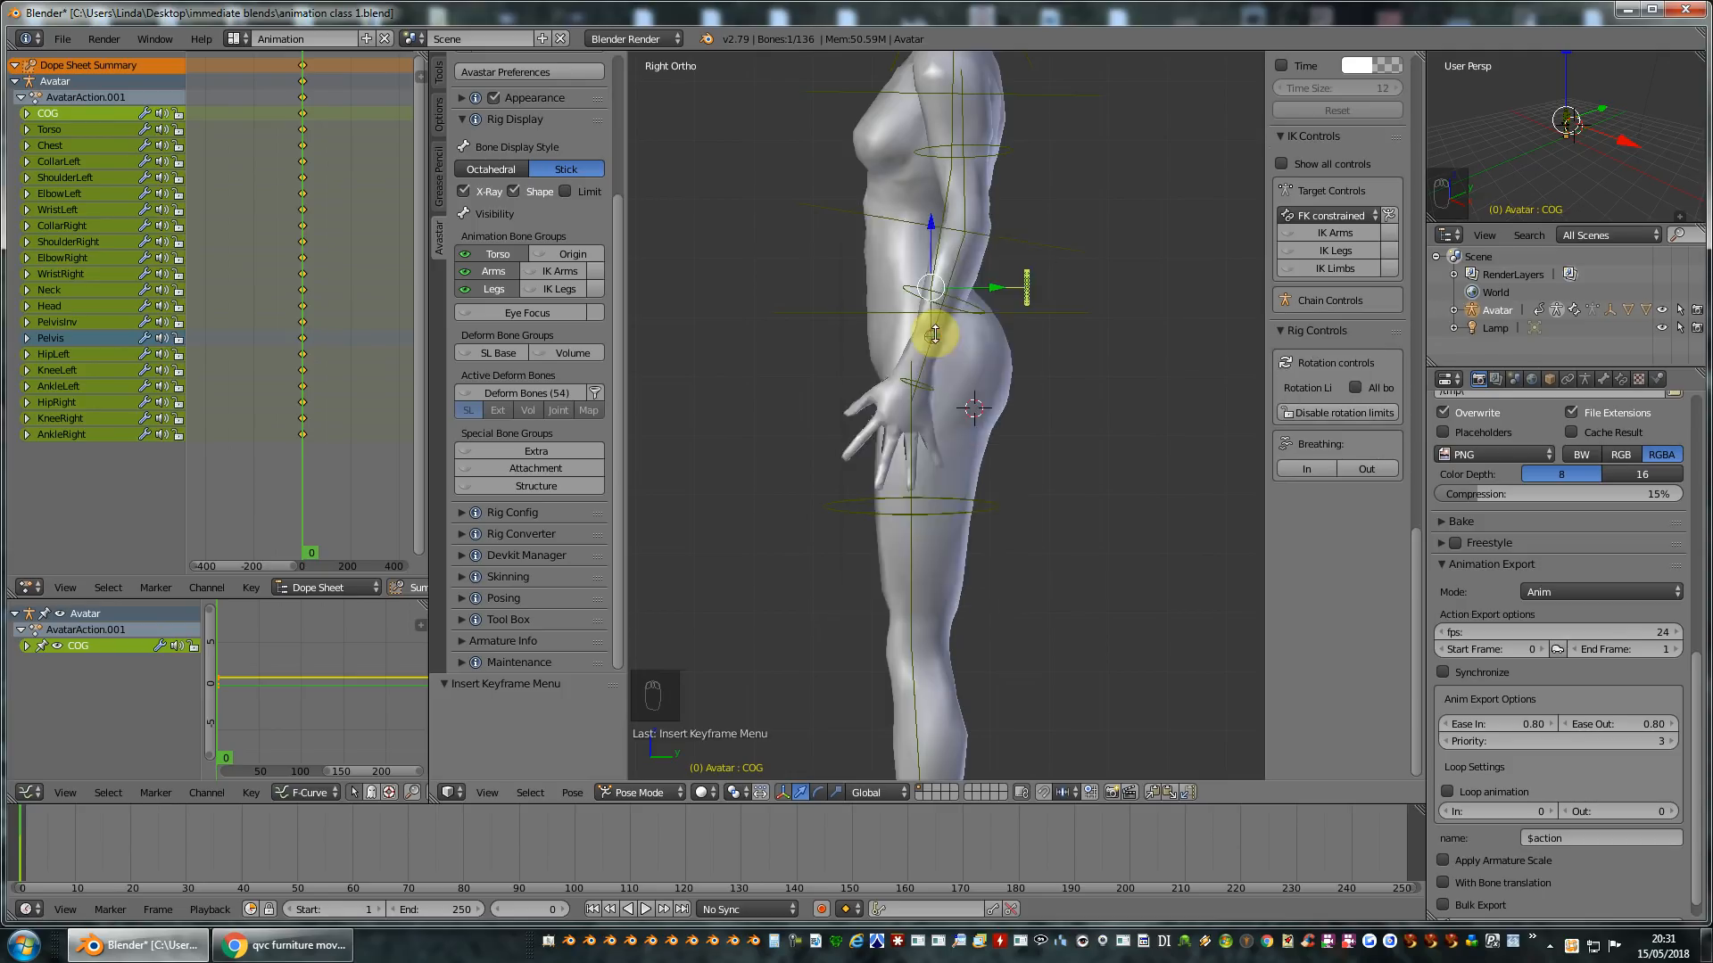
# Return to the front view of the avatar and save the blend file under its existing name.
pyautogui.scroll(-2, 1053, 379)
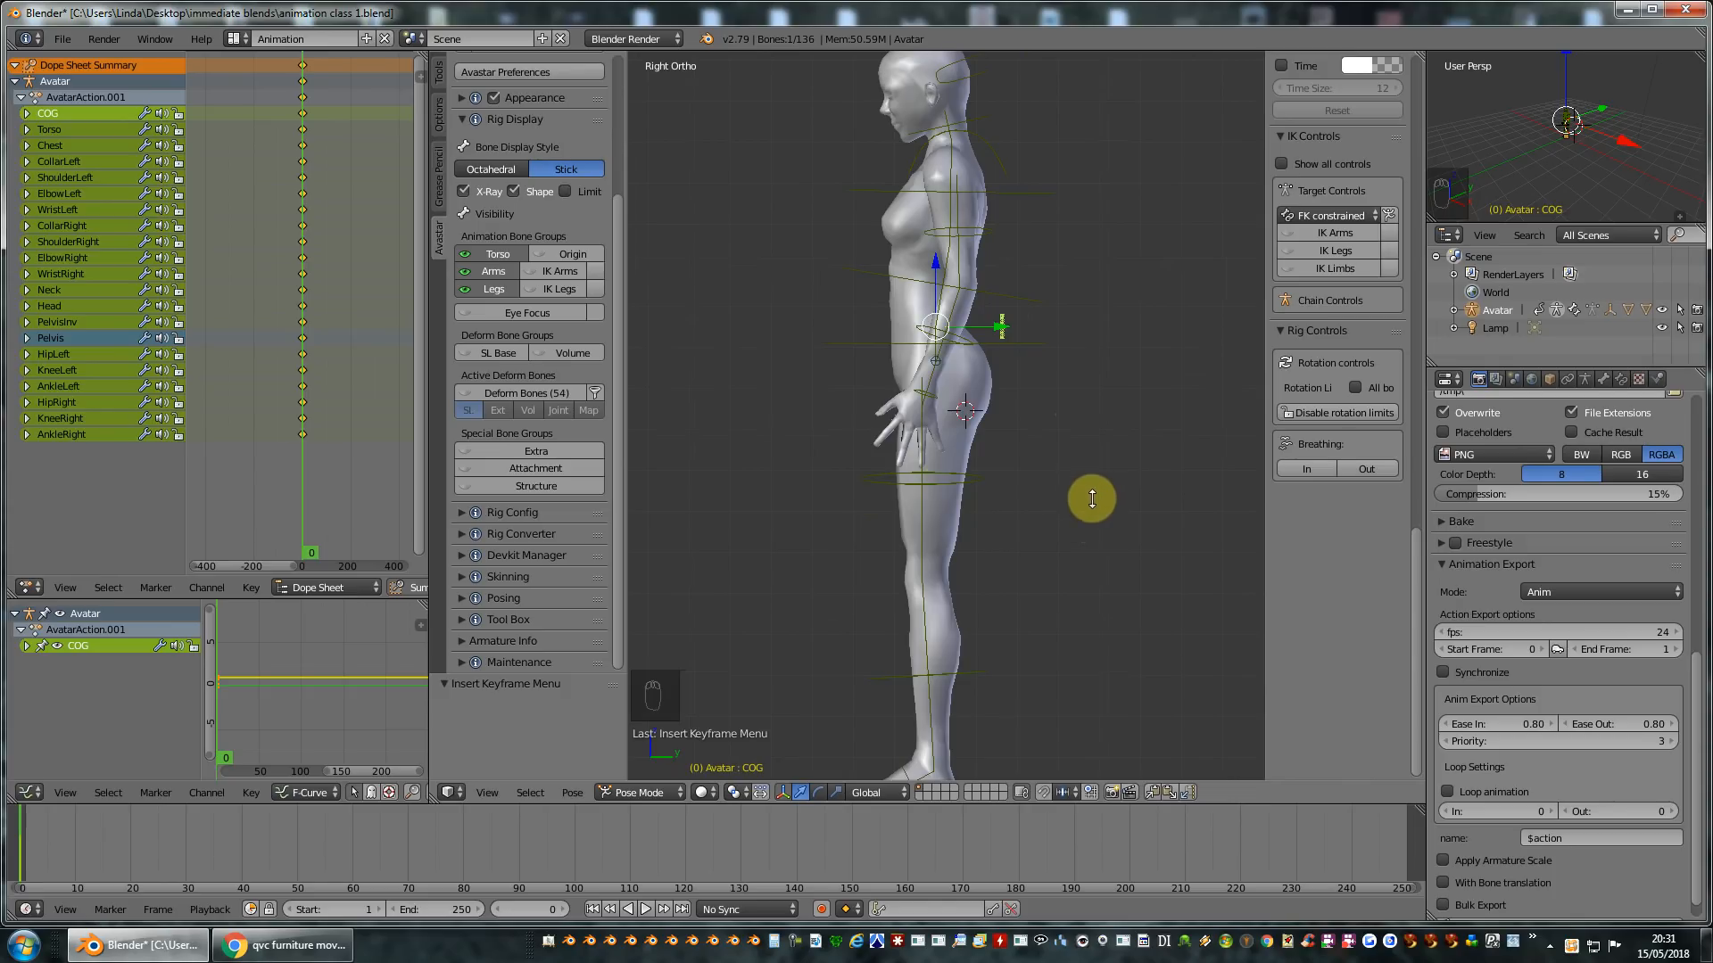
pyautogui.press('KP_1')
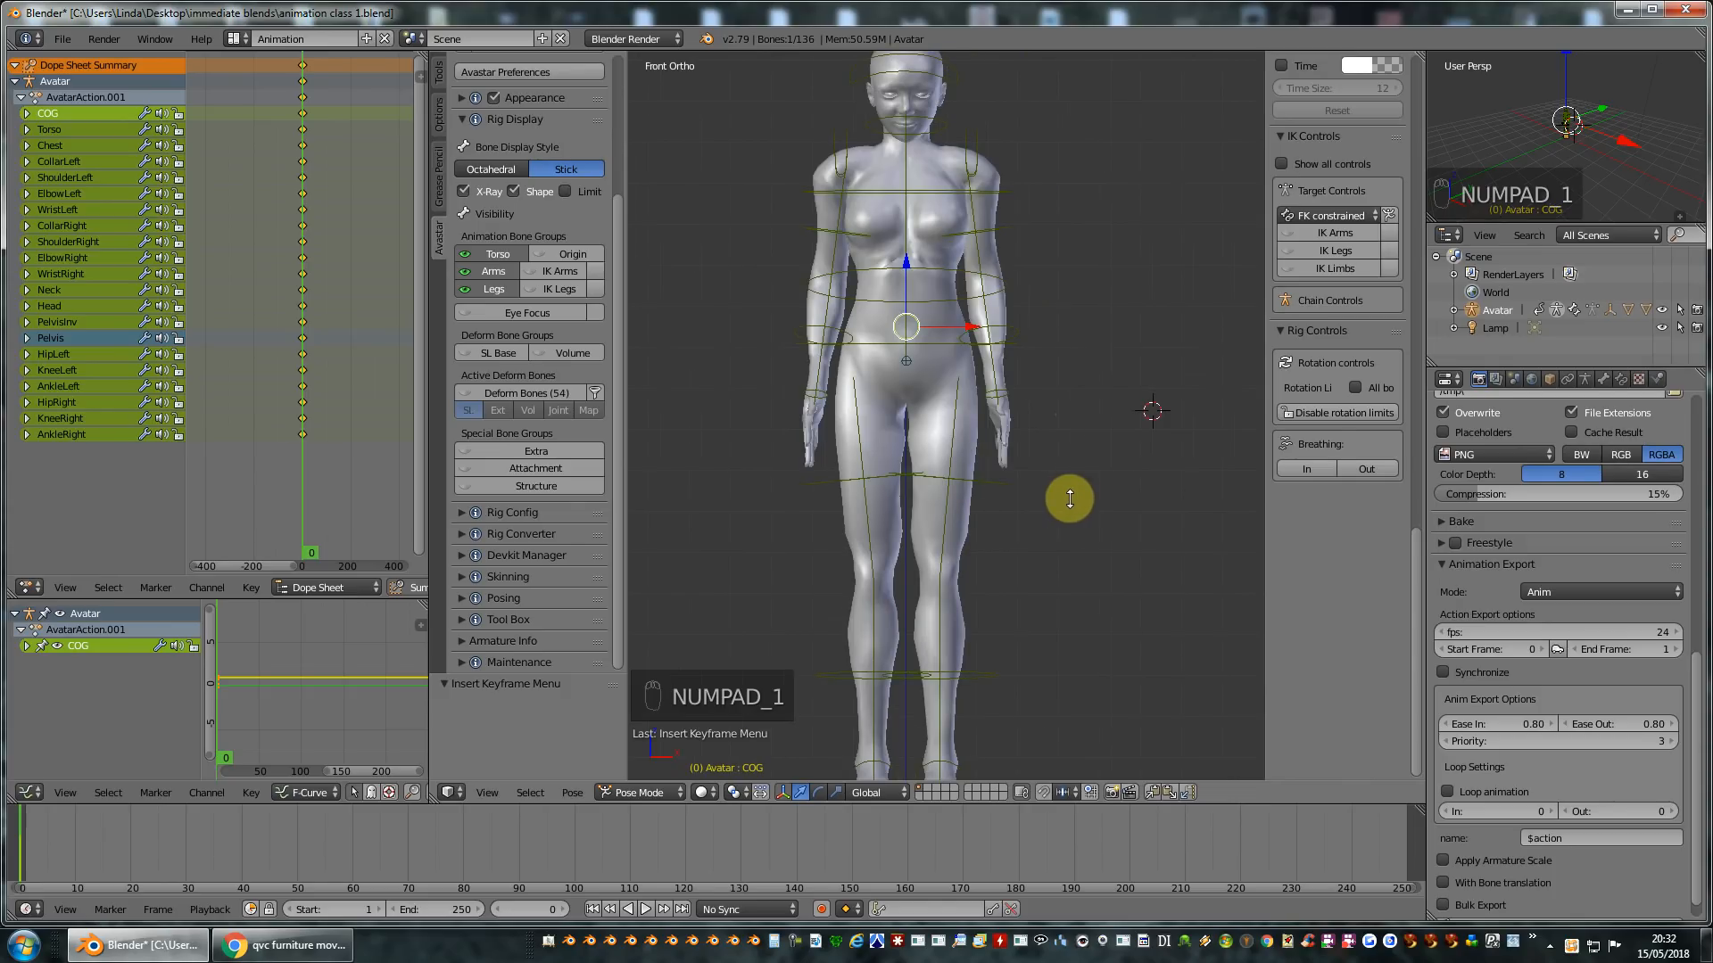
pyautogui.click(62, 39)
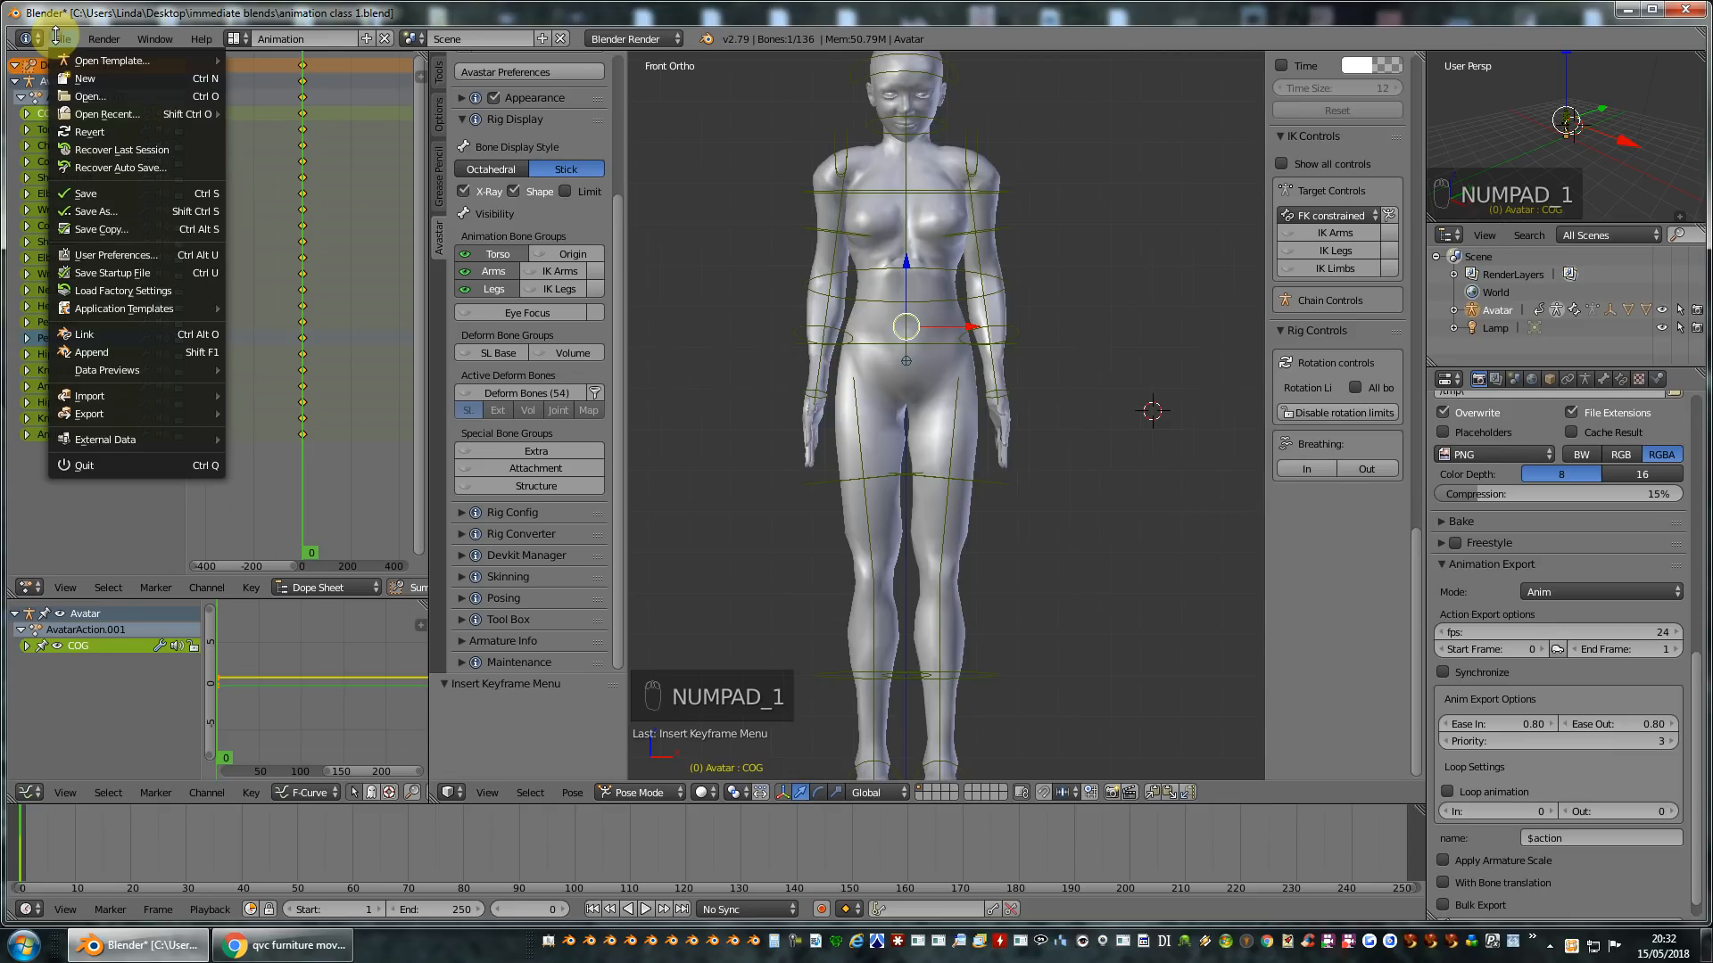
pyautogui.click(108, 190)
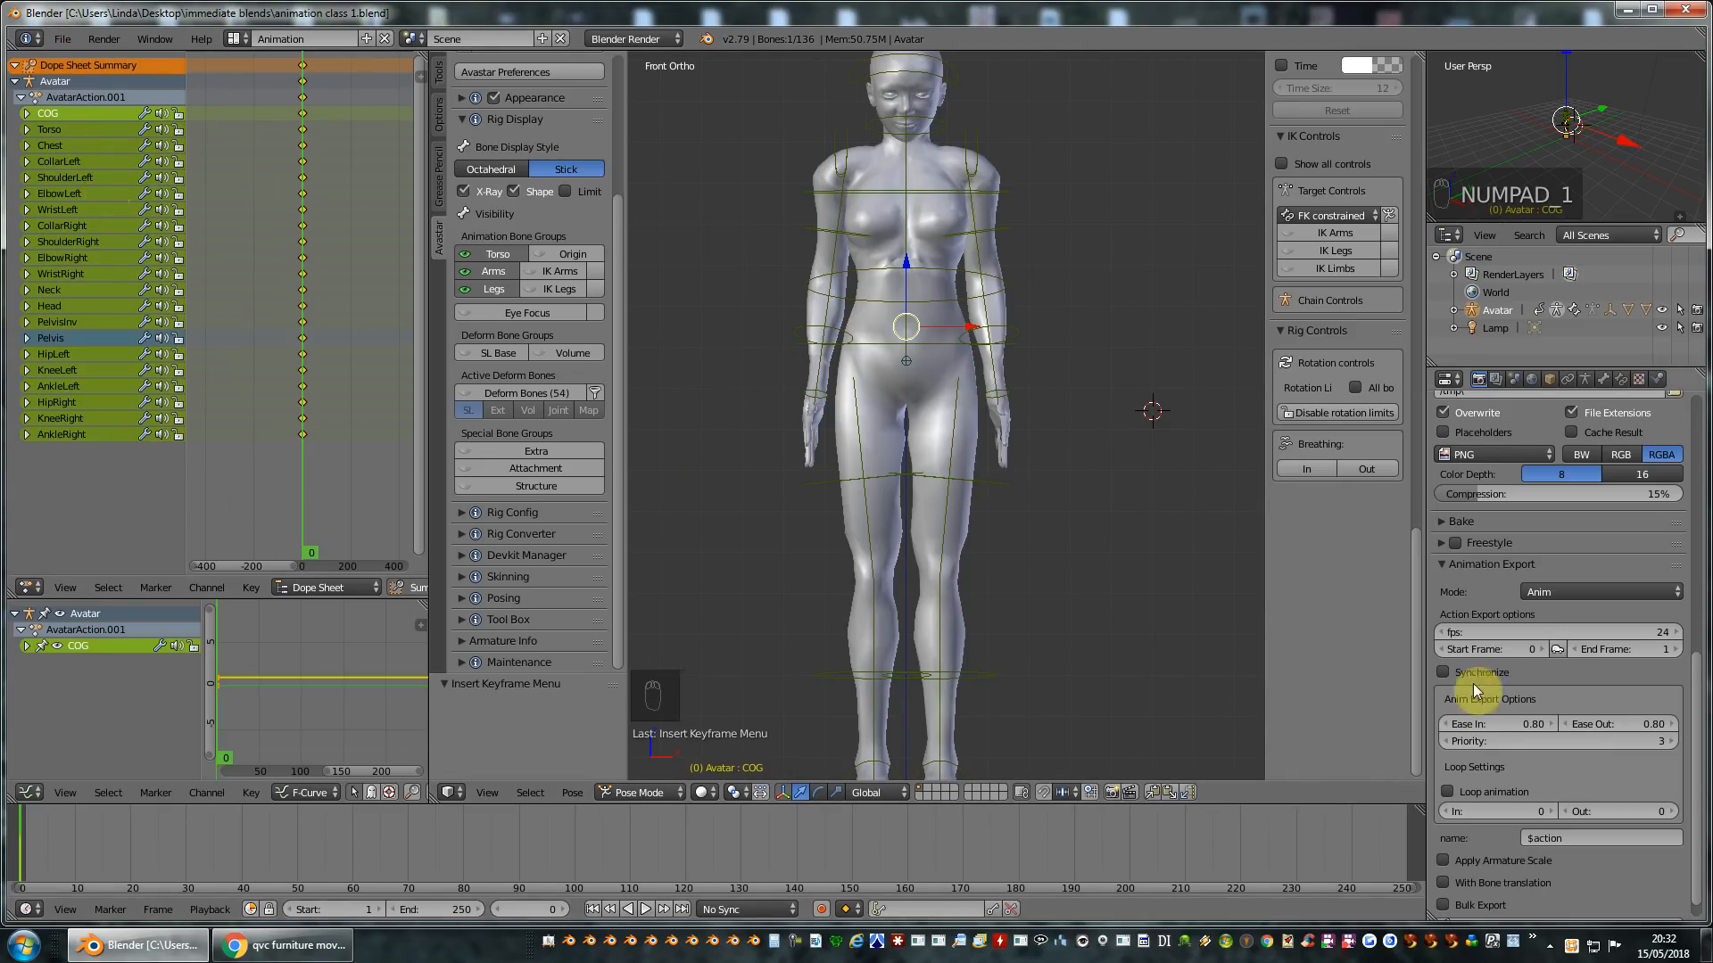
pyautogui.scroll(8, 1415, 639)
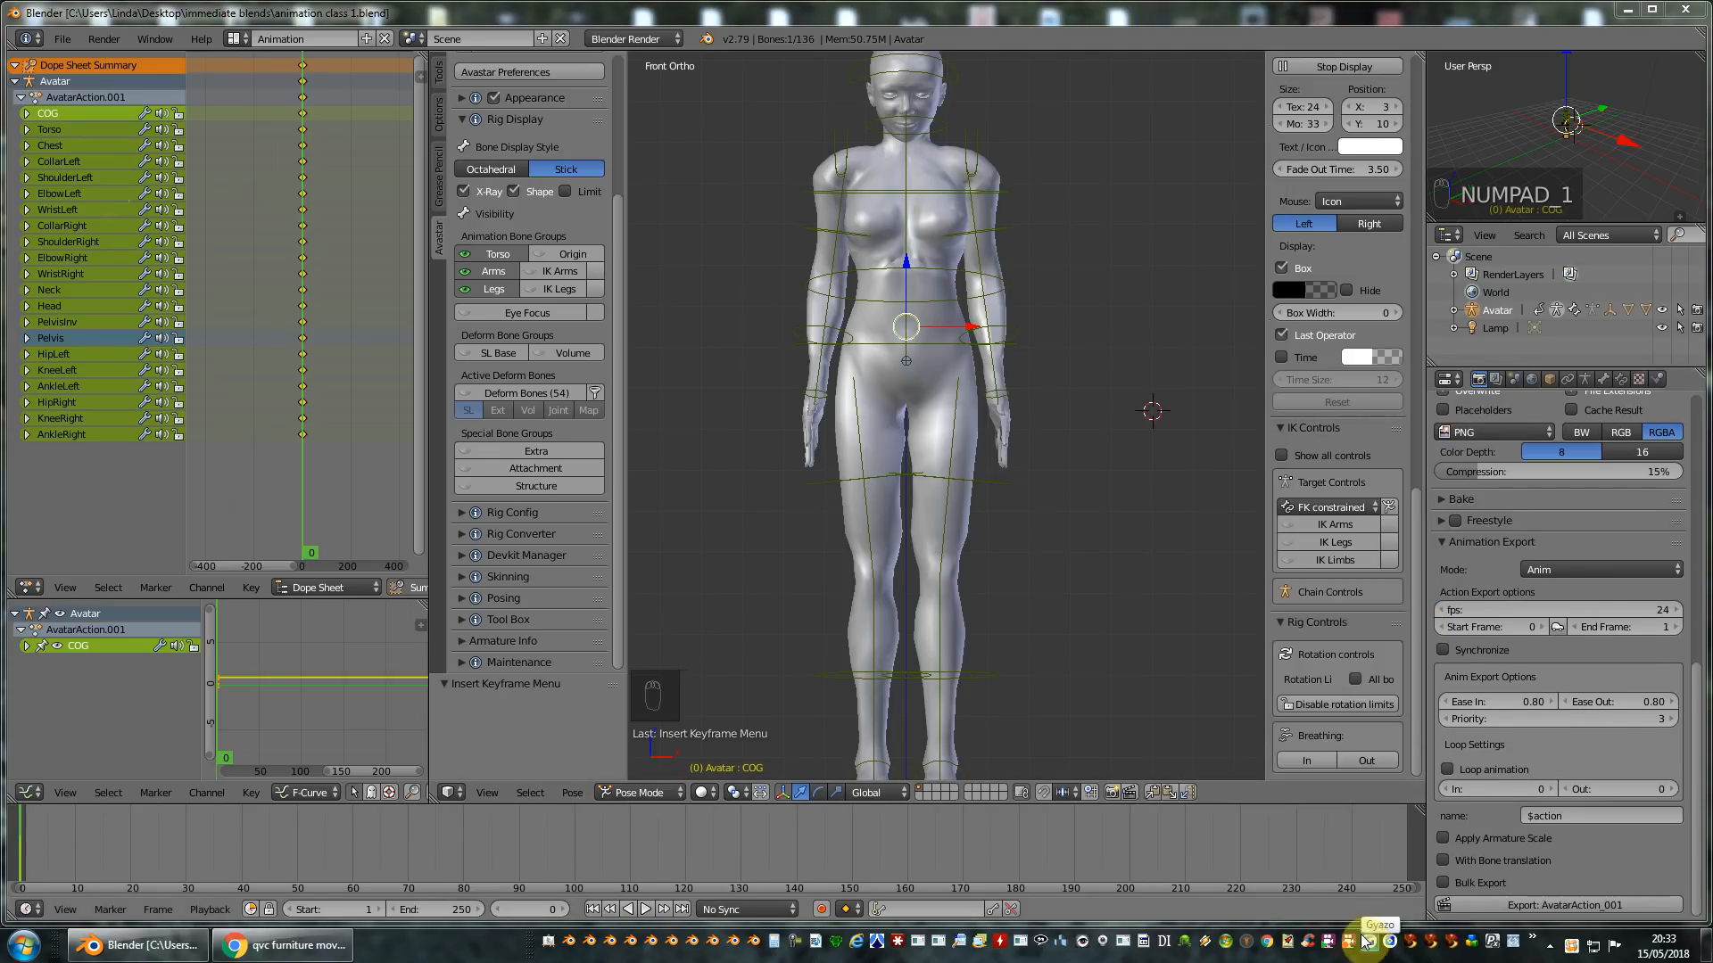